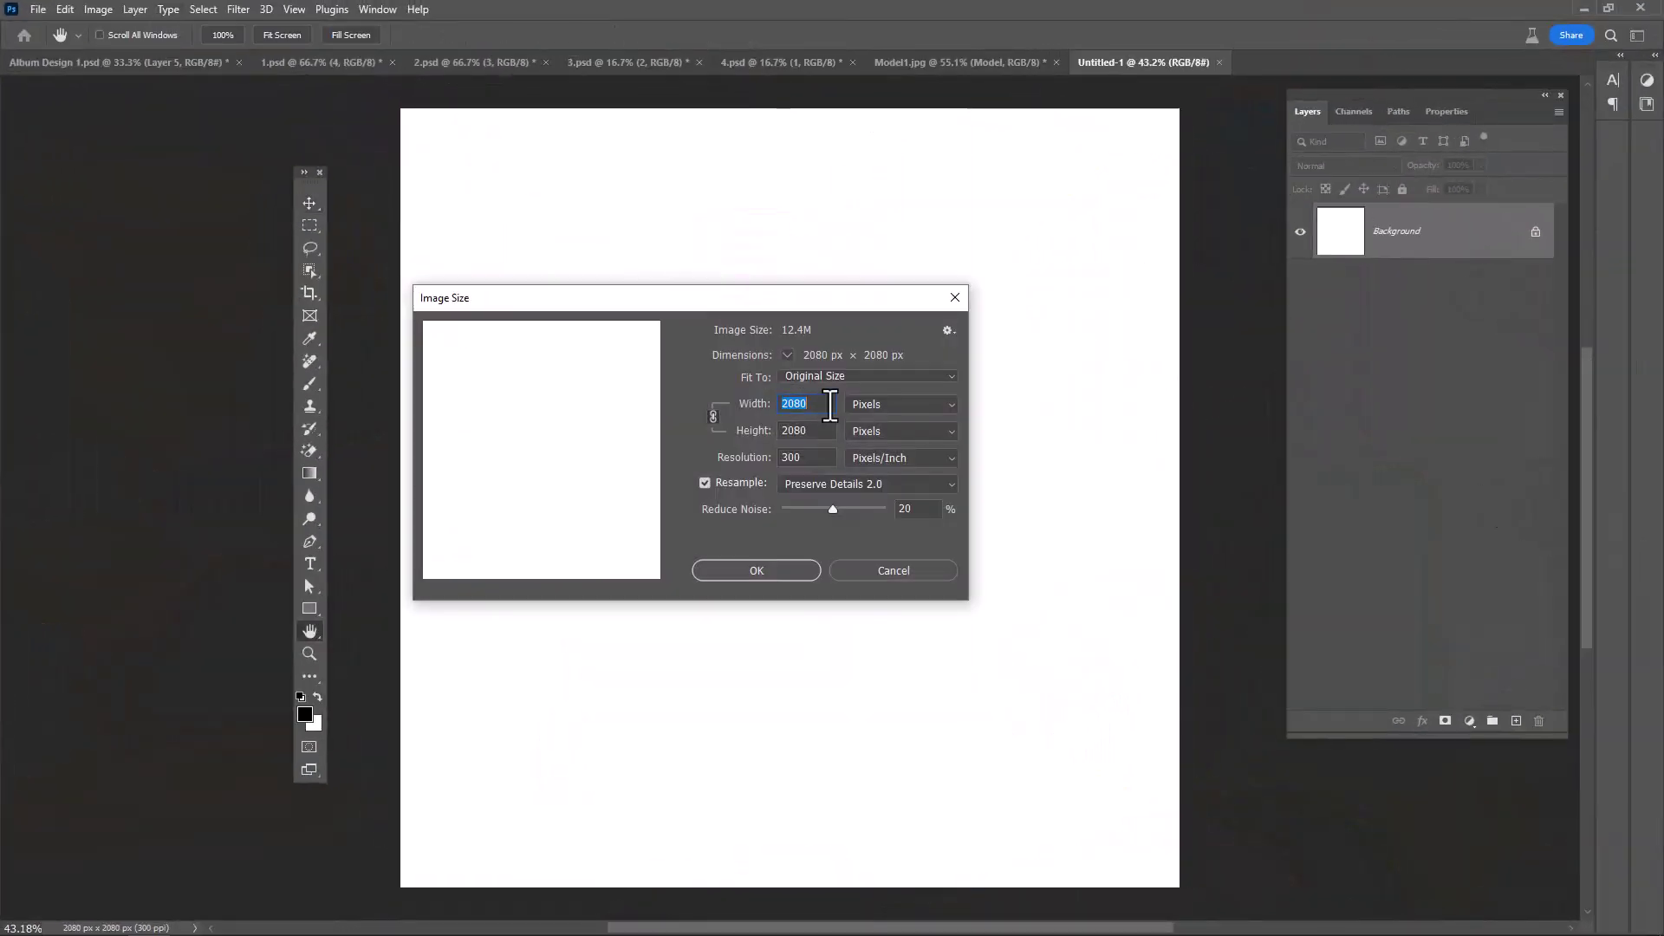
Step: Cancel Image Size, leaving the 2080 × 2080 px, 300 ppi canvas unchanged
key(Tab)
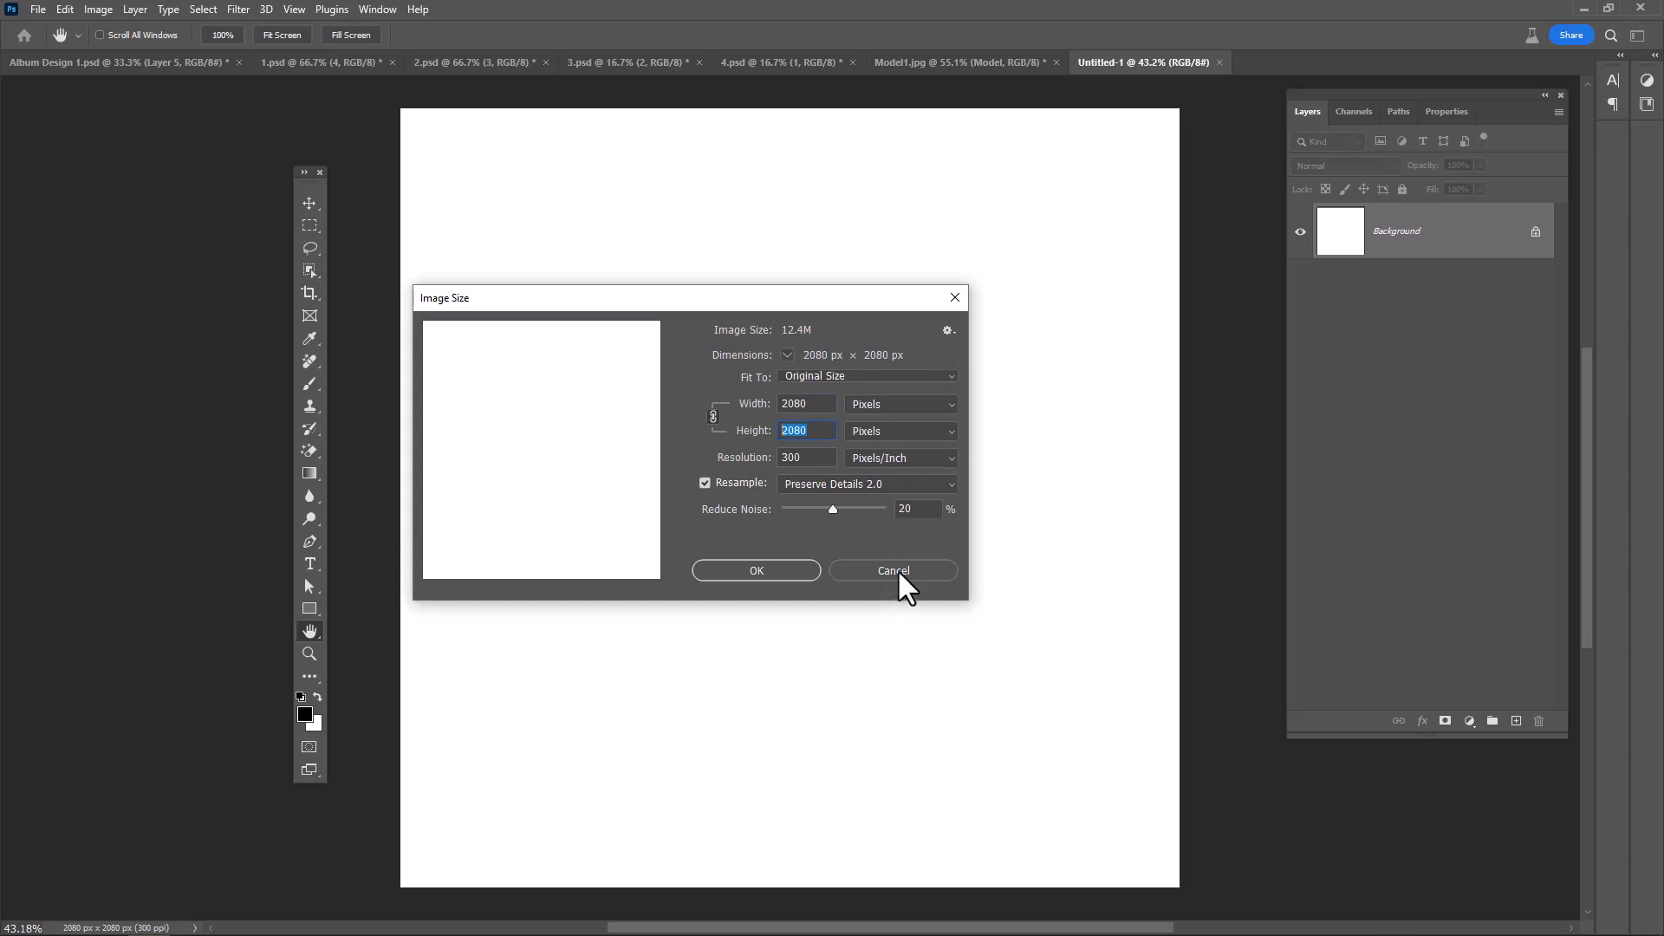
click(896, 568)
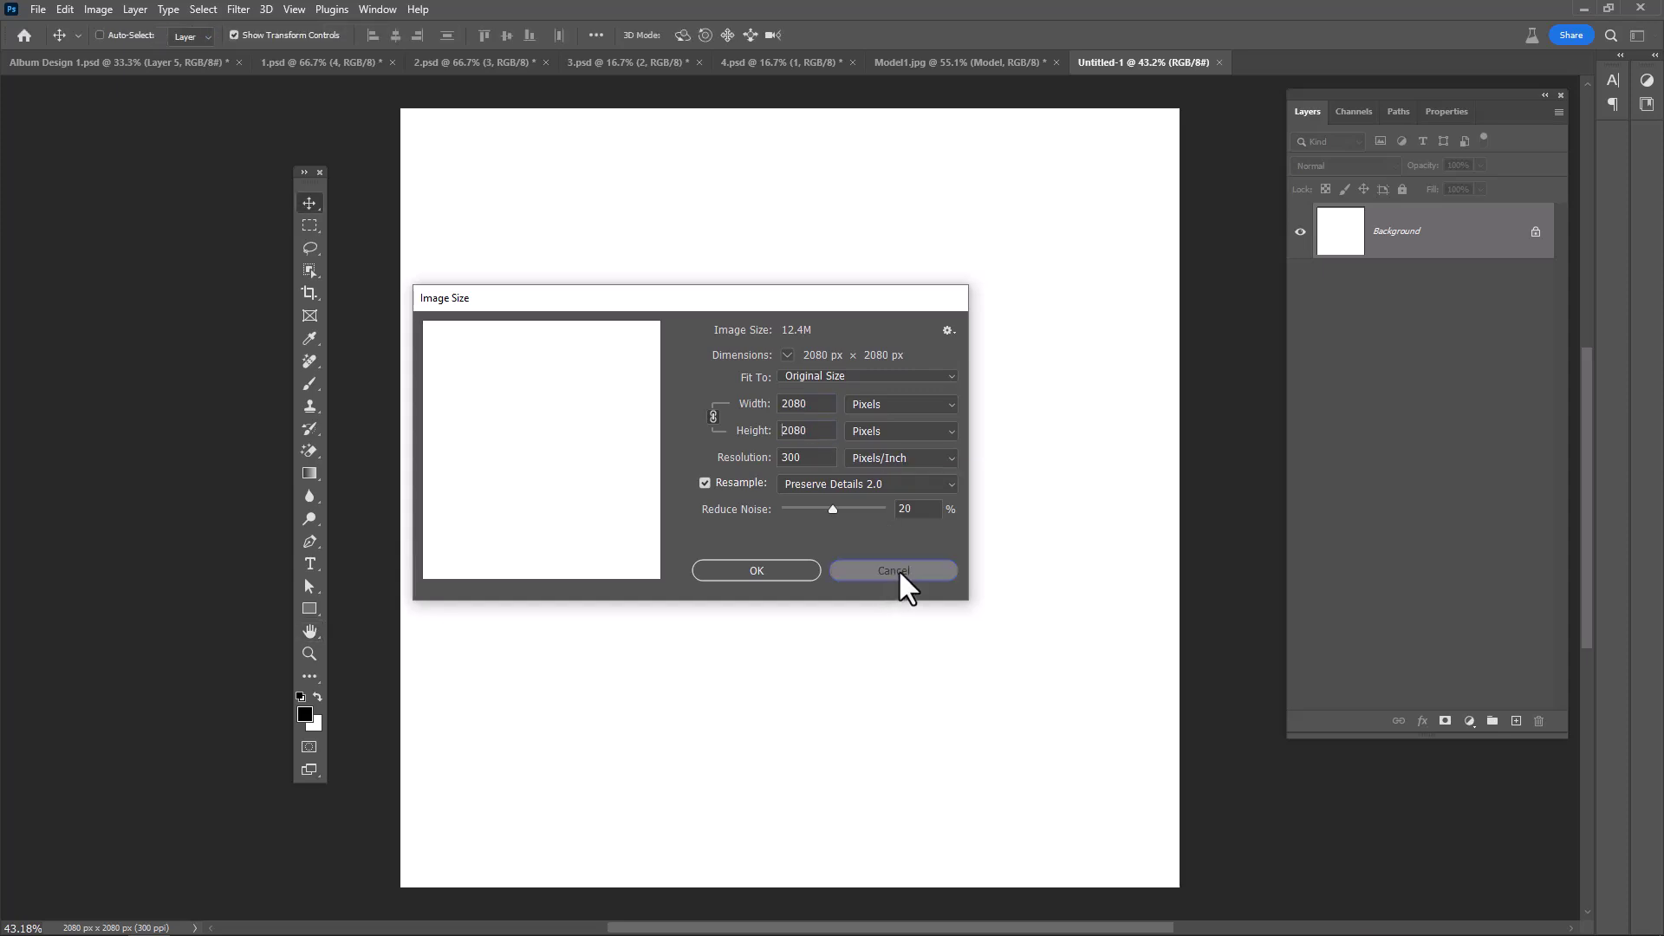
Step: Draw a teal-filled rectangle, about 352 × 1169 px, on the canvas's left side
click(316, 608)
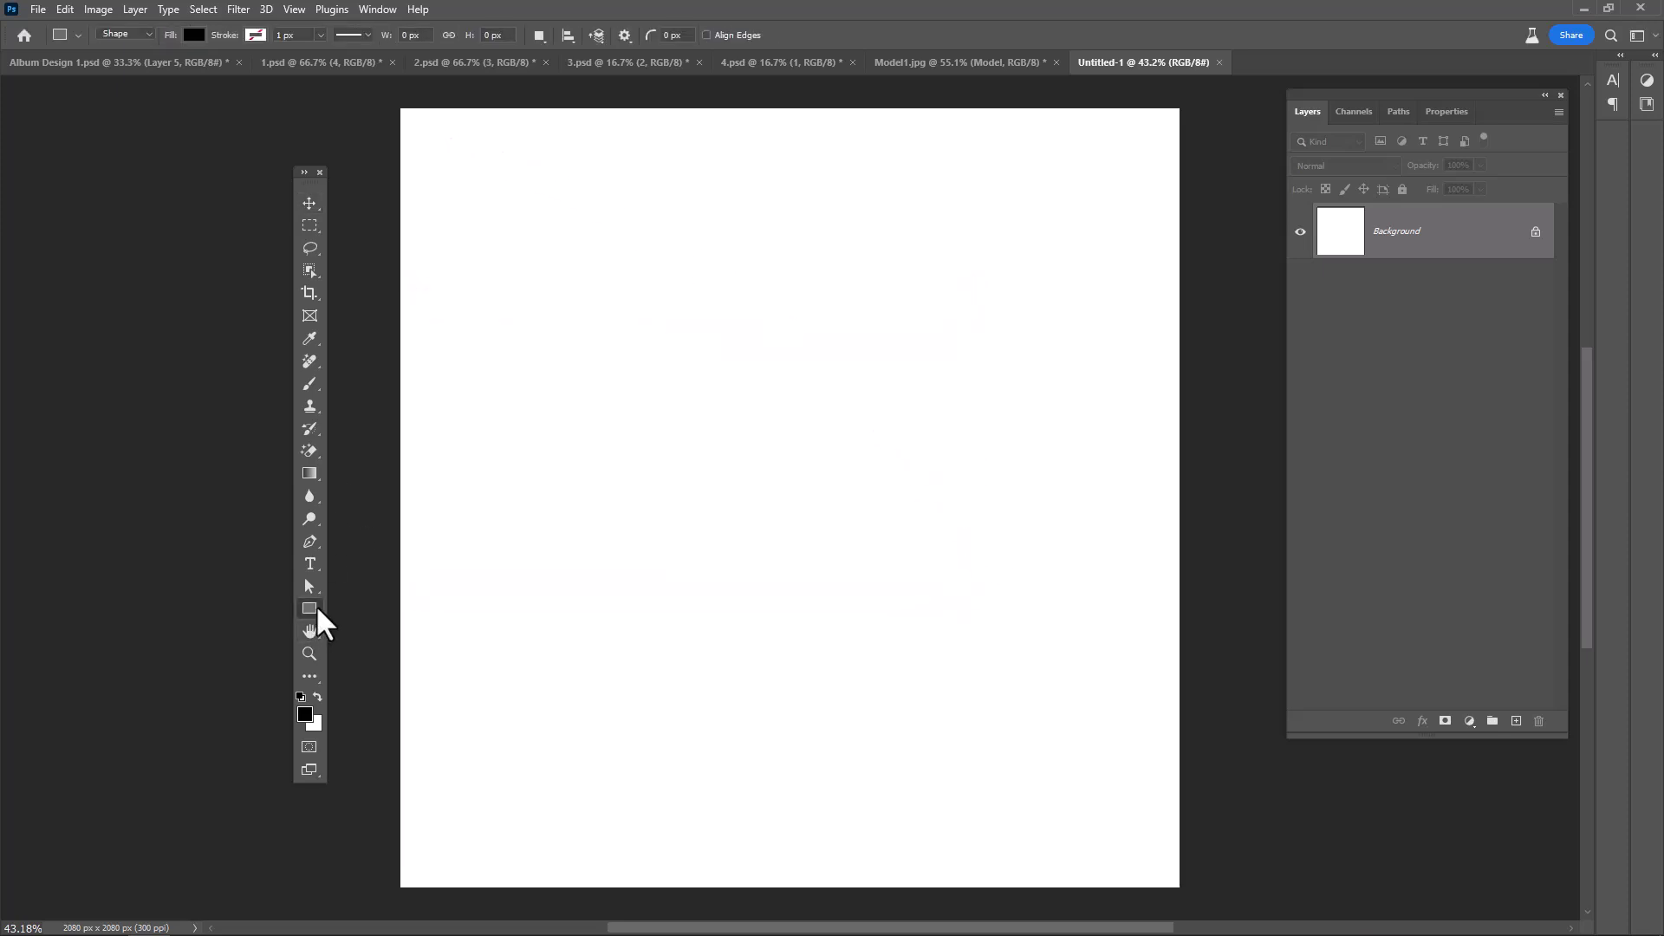
click(192, 33)
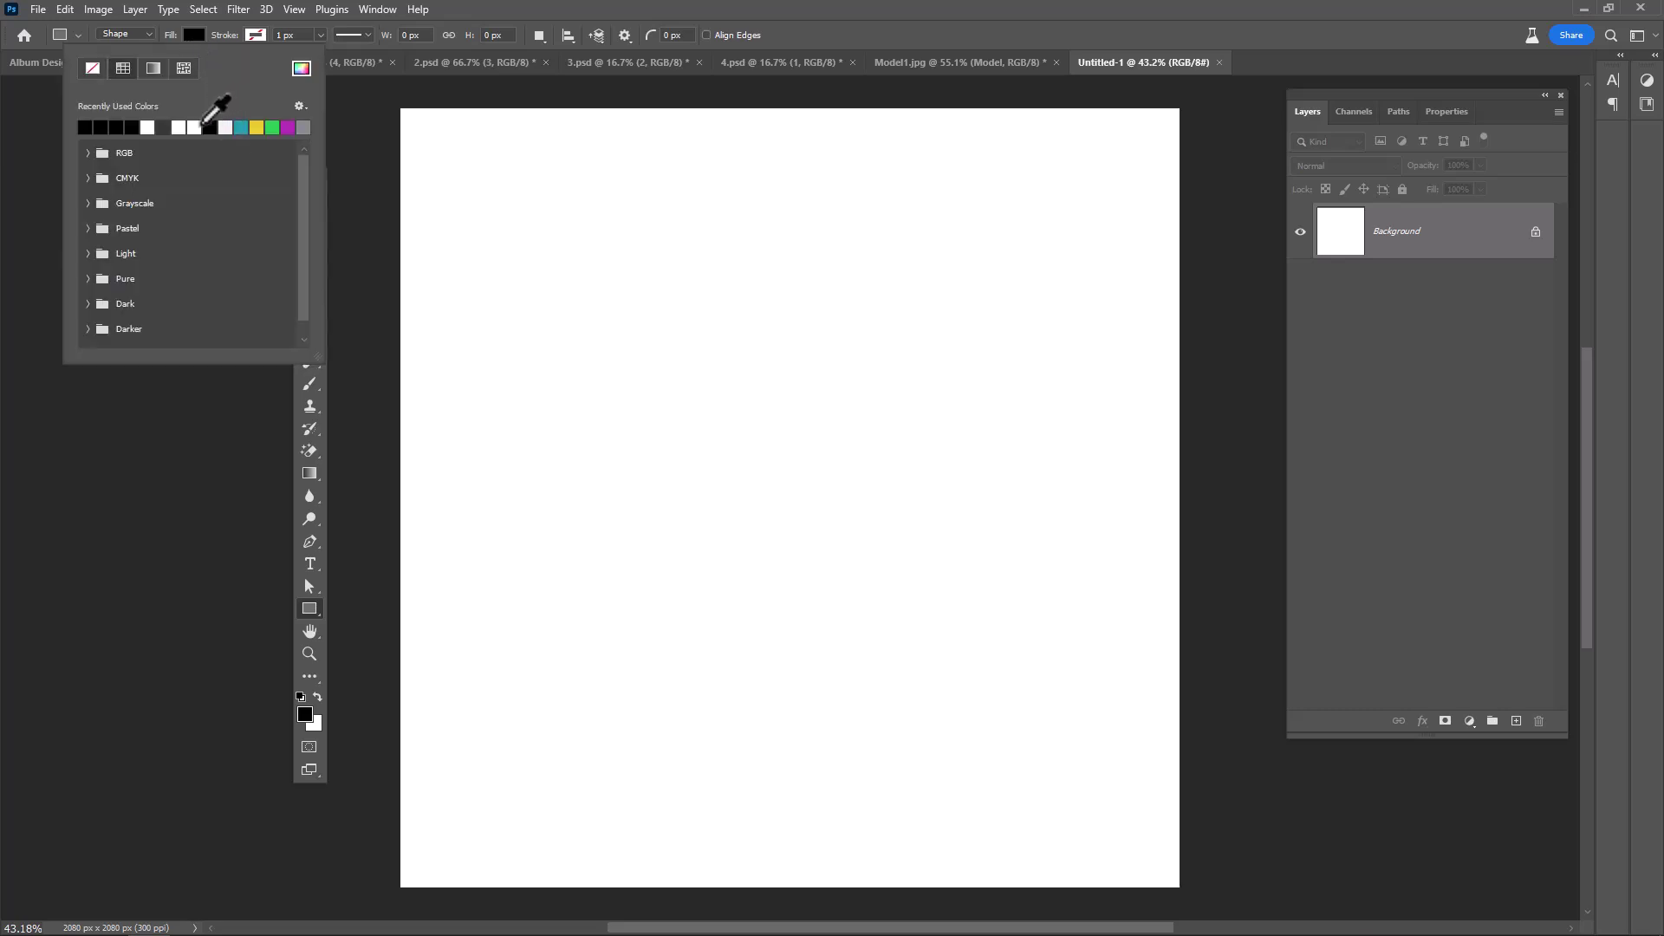
click(239, 127)
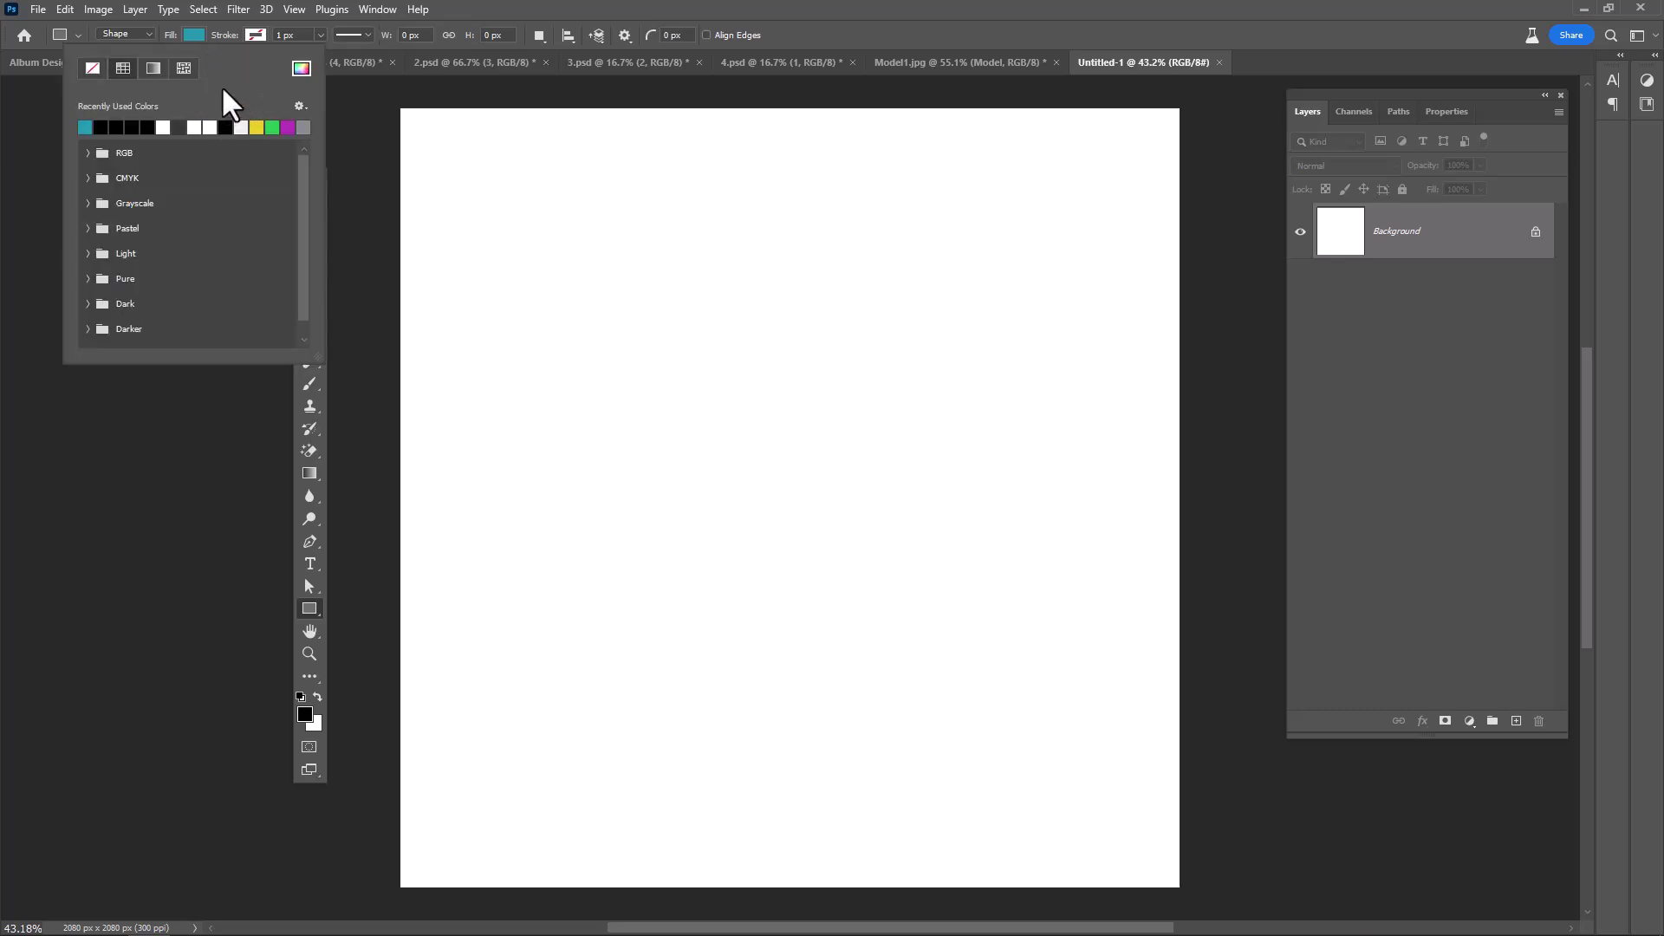
click(232, 39)
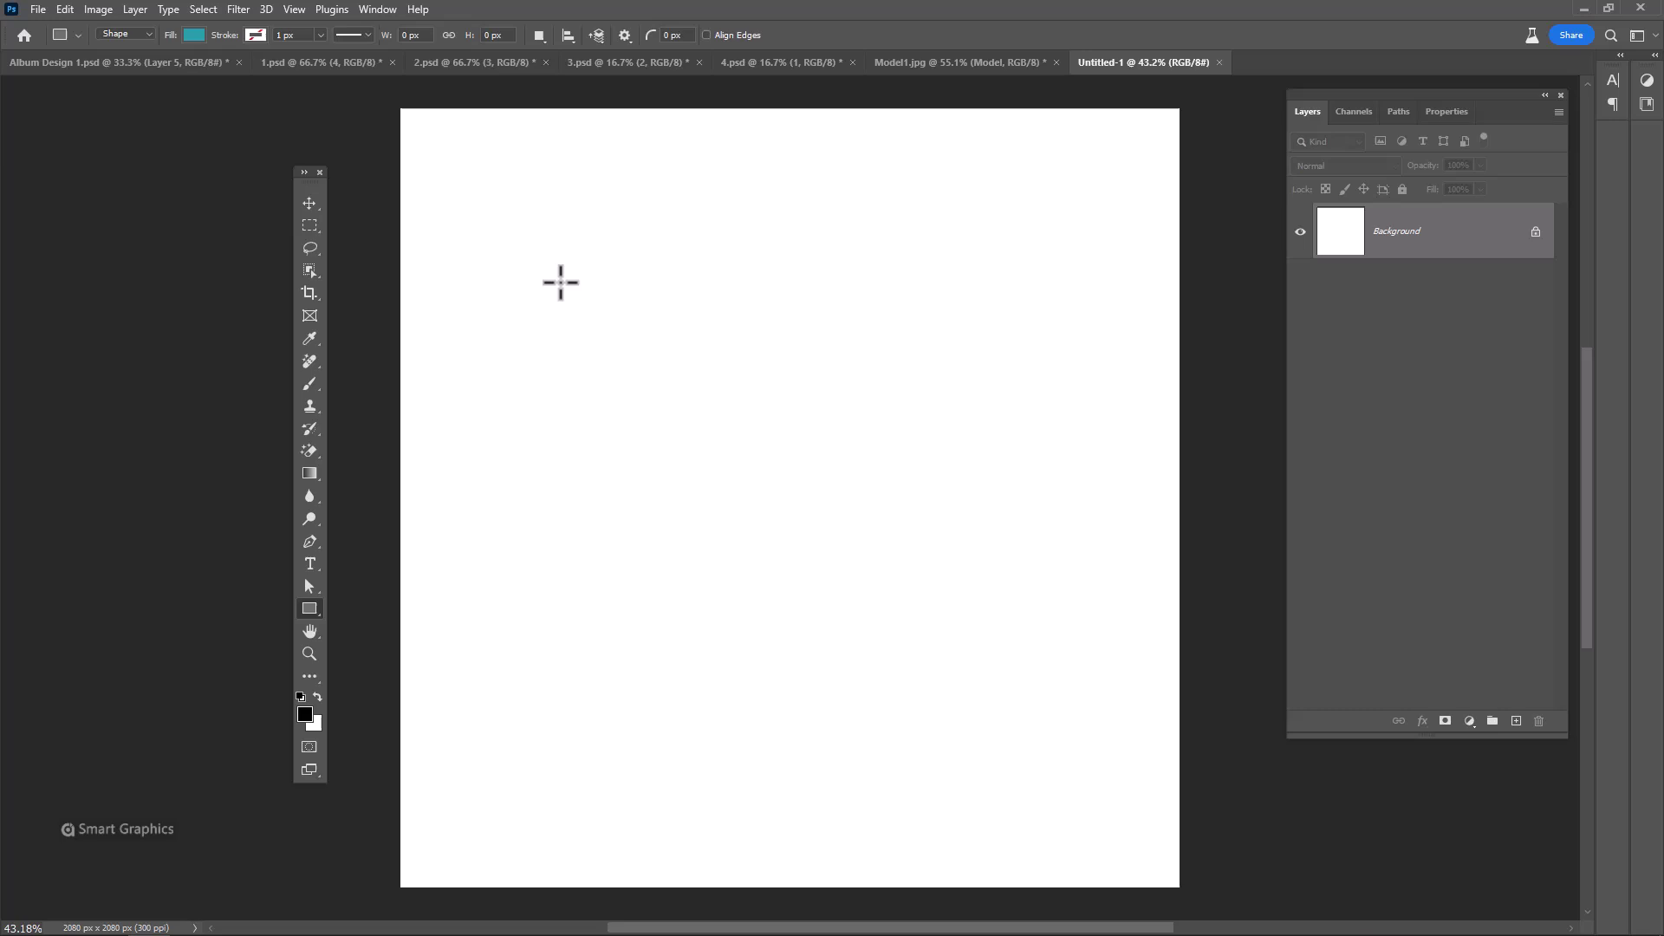
drag(558, 272, 689, 710)
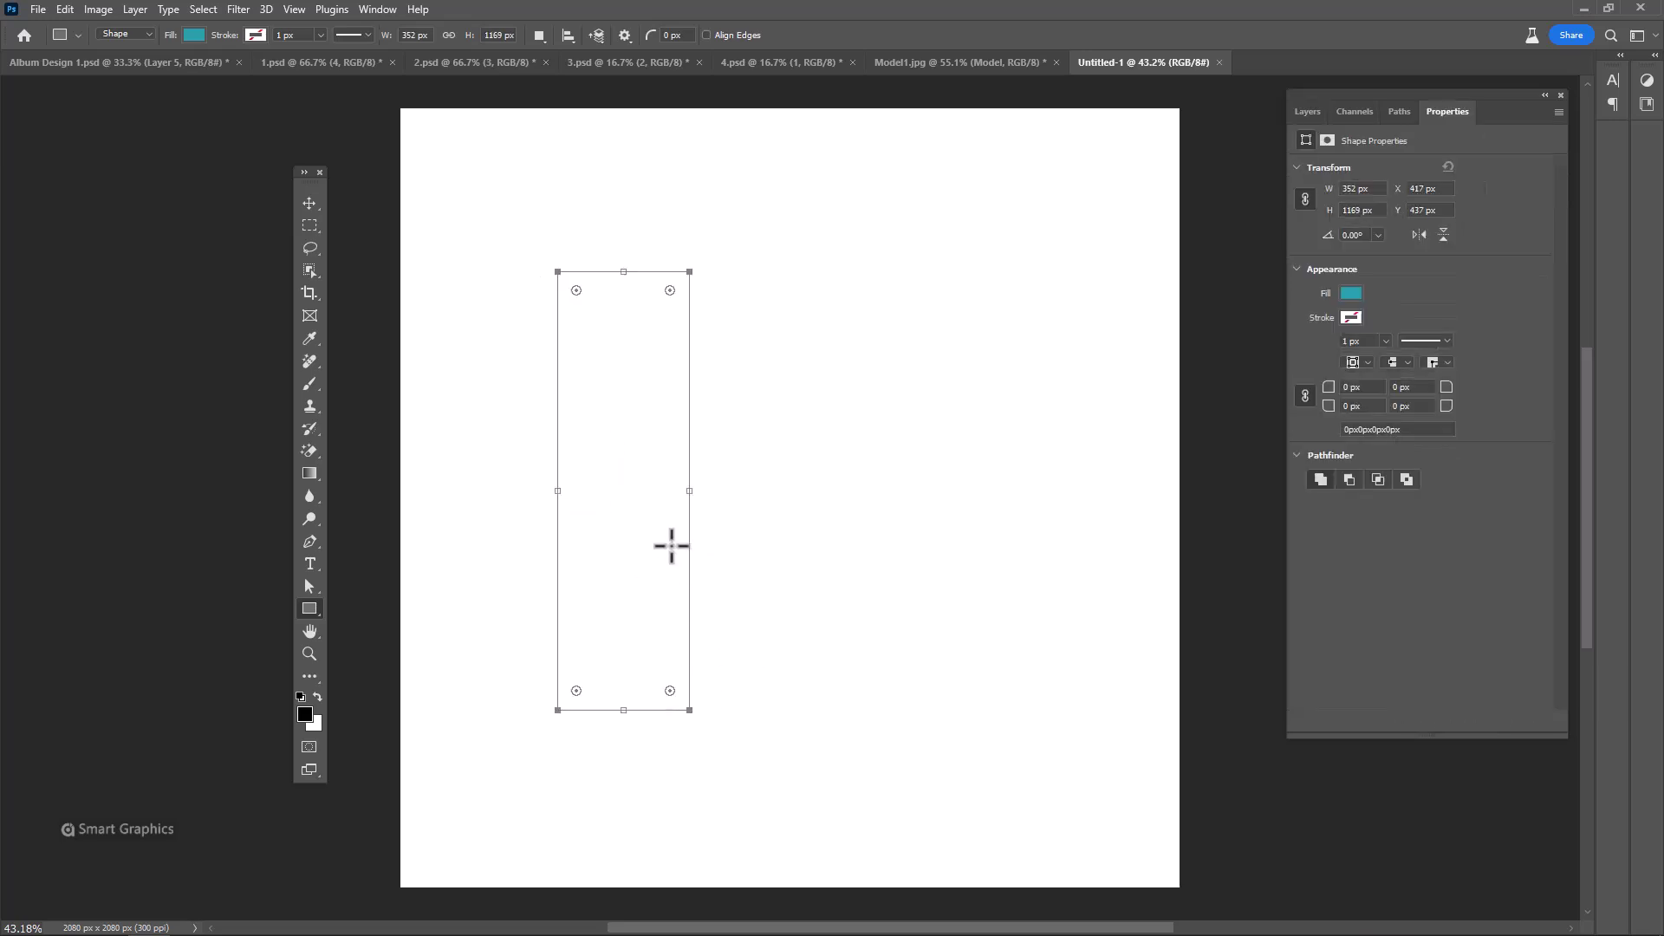
click(310, 203)
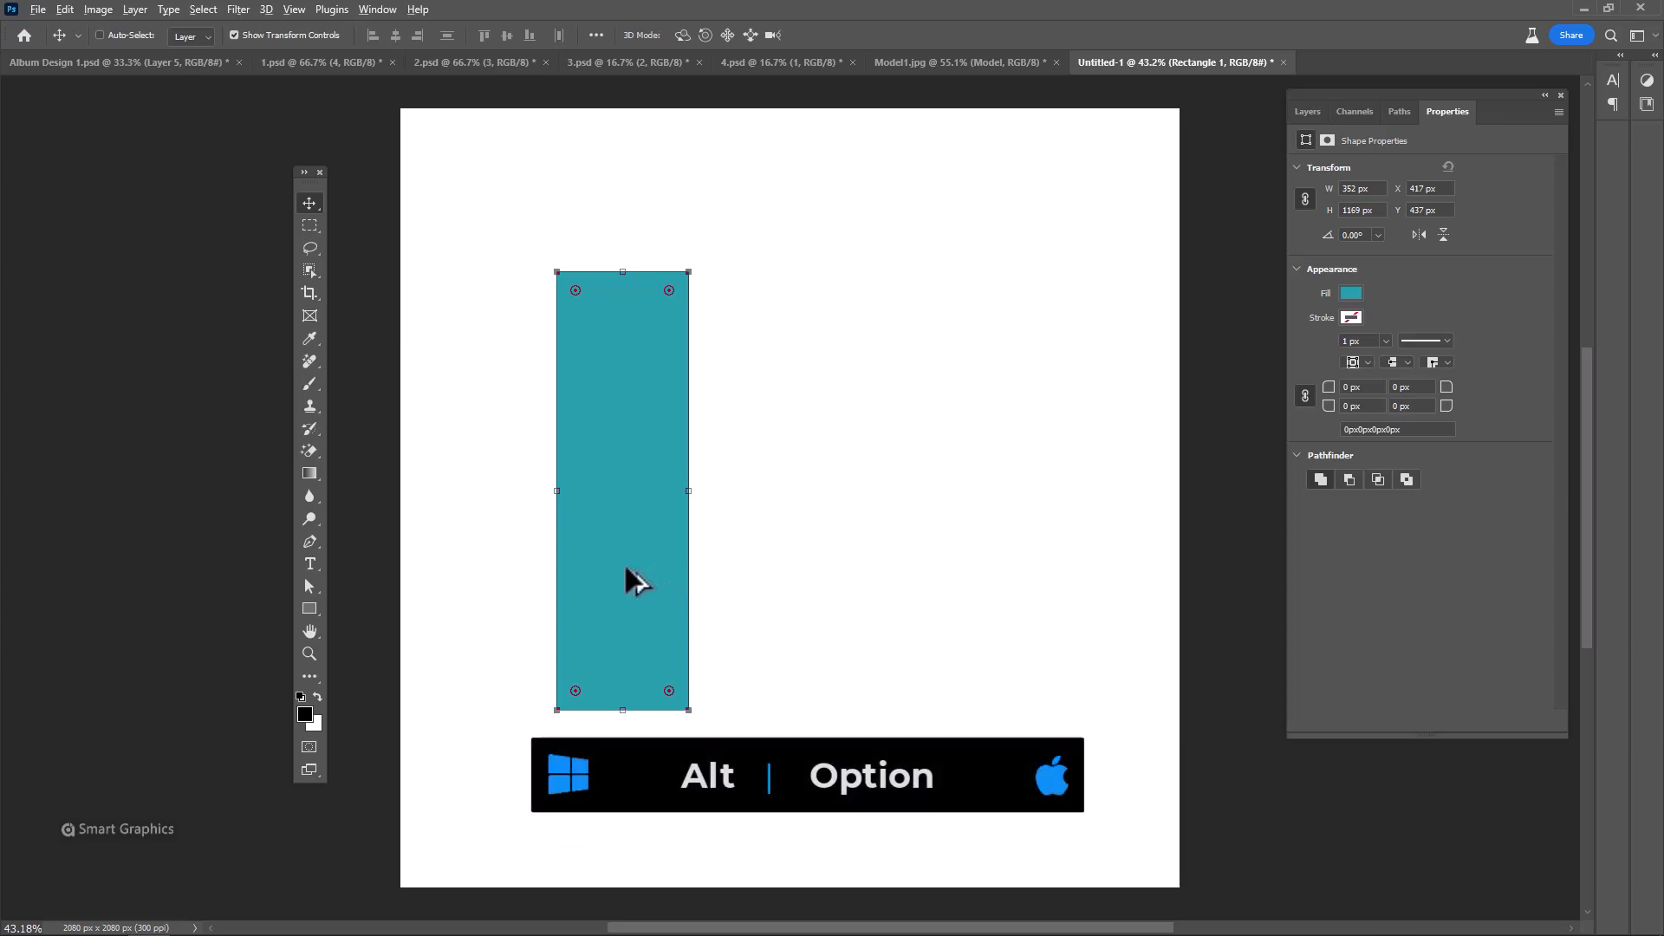
Step: Alt-drag copies of the teal bar rightward, leaving small gaps, to make four bars
drag(628, 569, 761, 572)
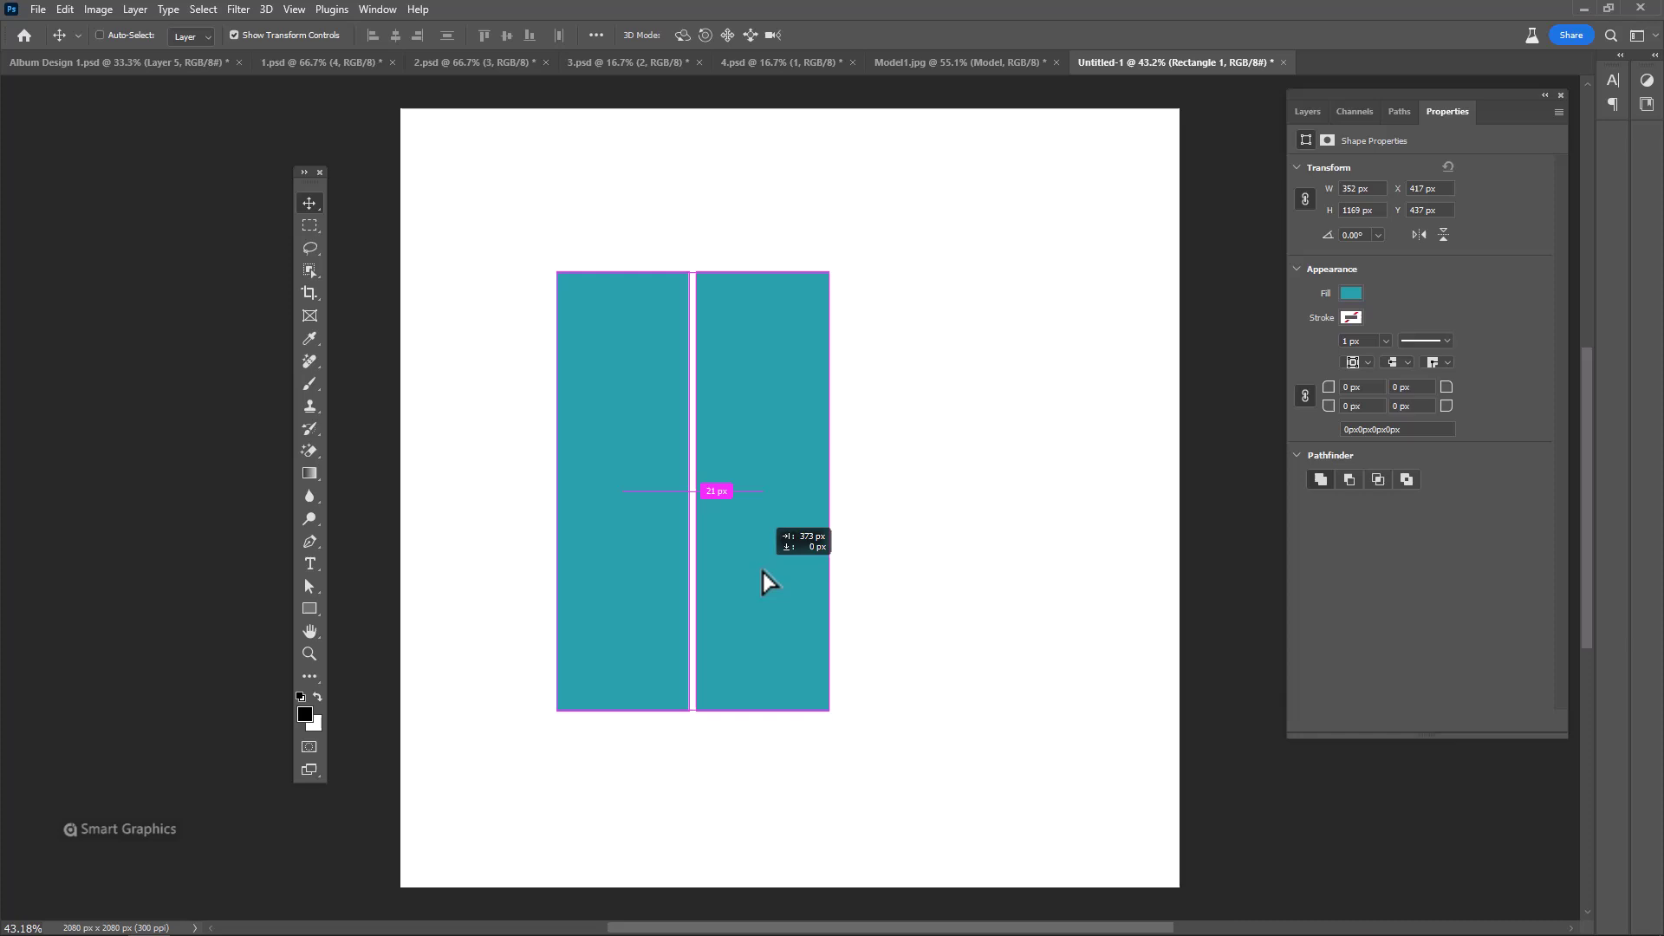
mouse_move(761, 573)
mouse_down()
mouse_move(886, 598)
mouse_move(1034, 592)
mouse_move(1020, 595)
mouse_up()
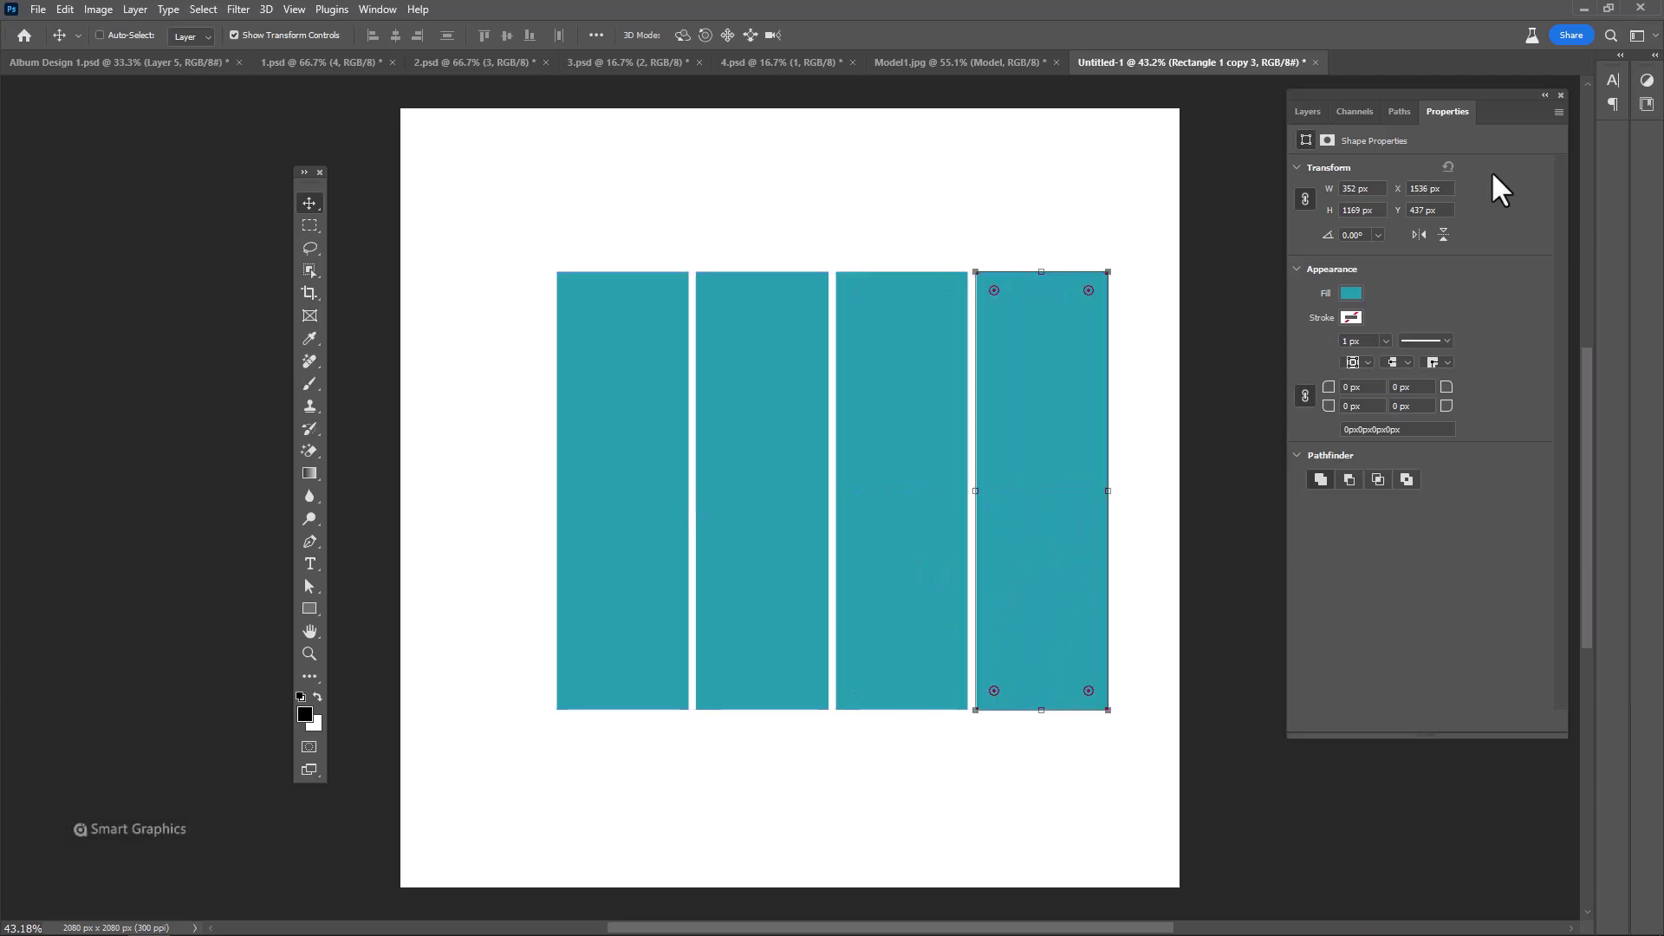
click(1307, 112)
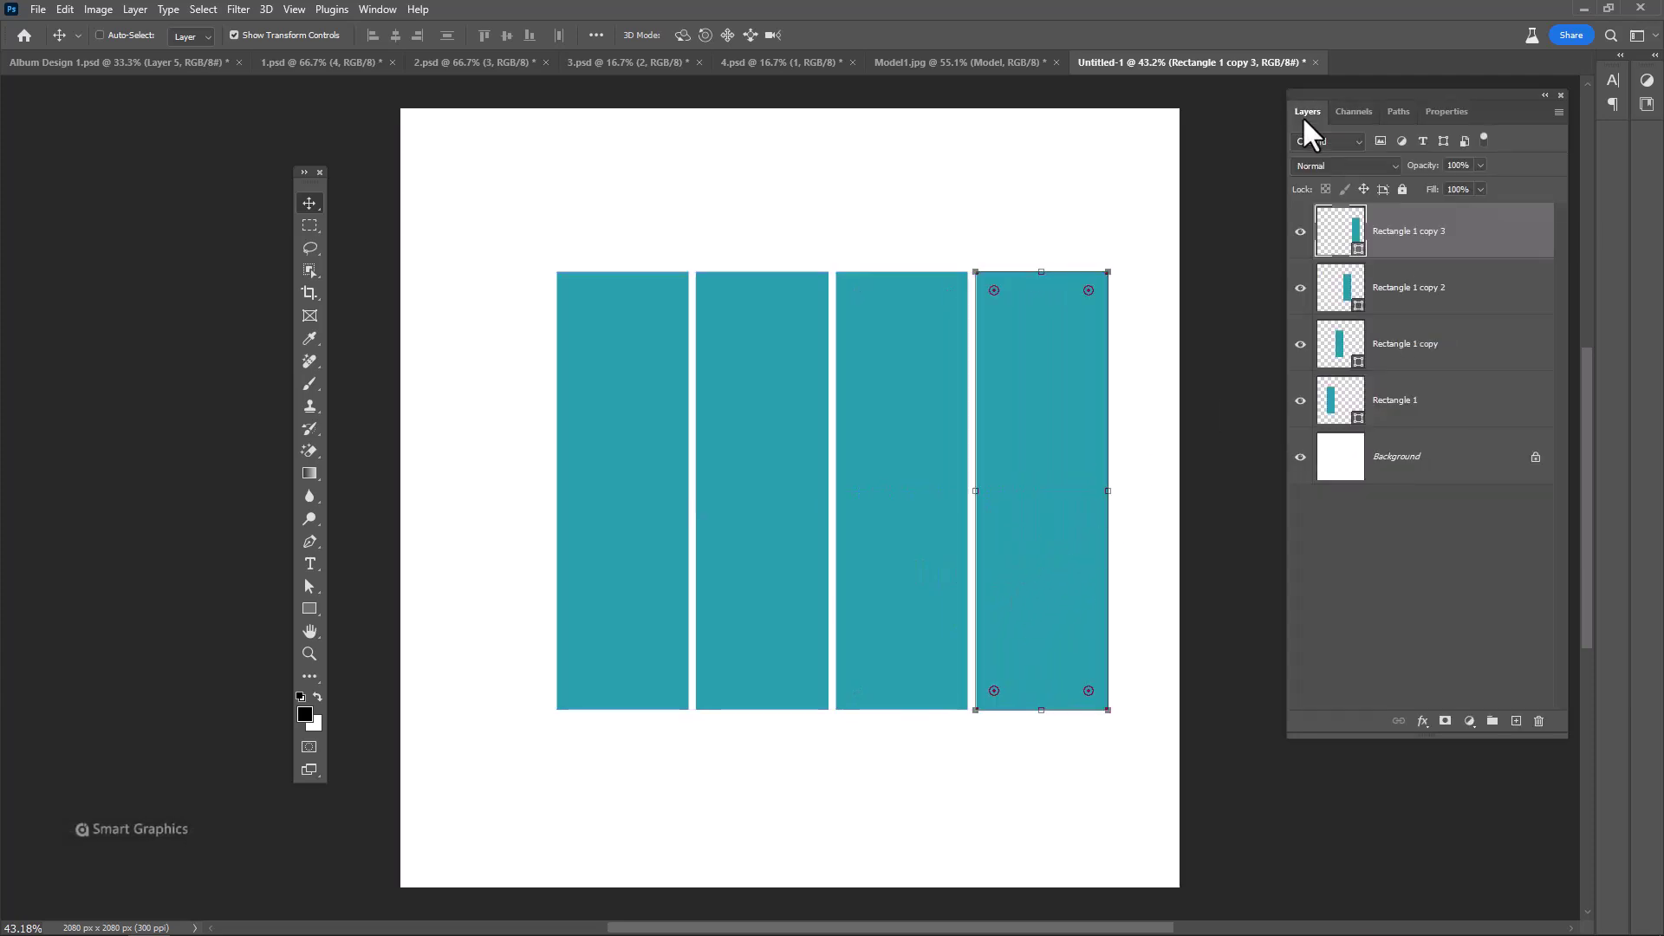
Step: Shrink all four bars slightly and move them up together
shift+click(1425, 401)
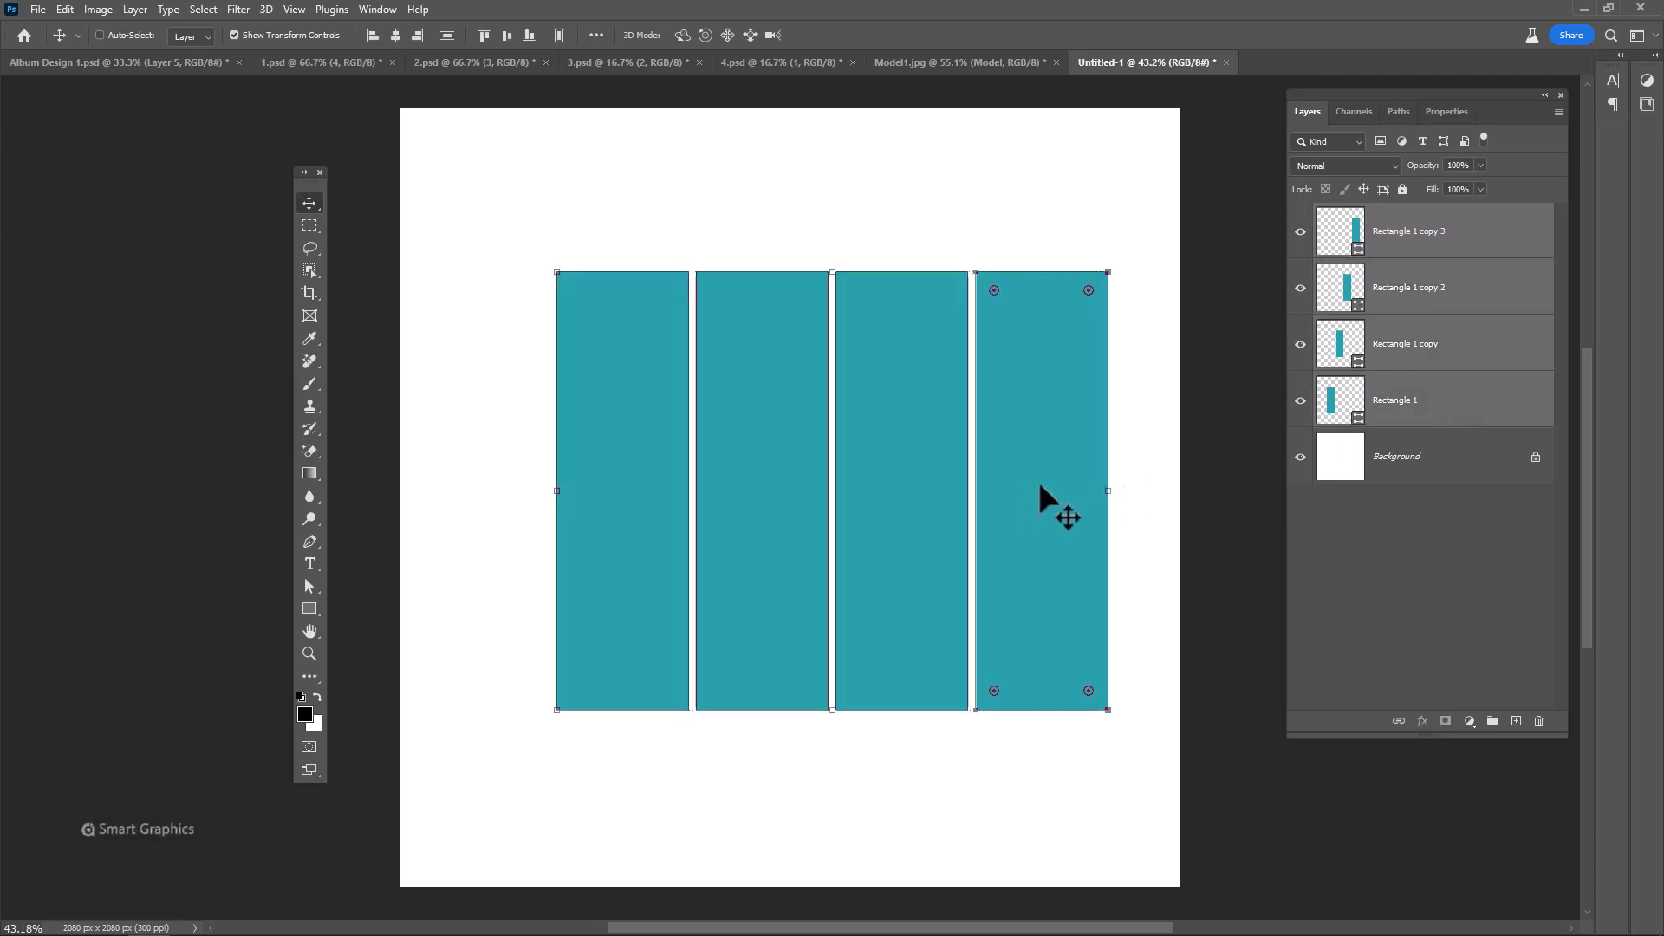
mouse_move(1058, 490)
mouse_down()
mouse_move(1004, 476)
mouse_move(1016, 431)
mouse_up()
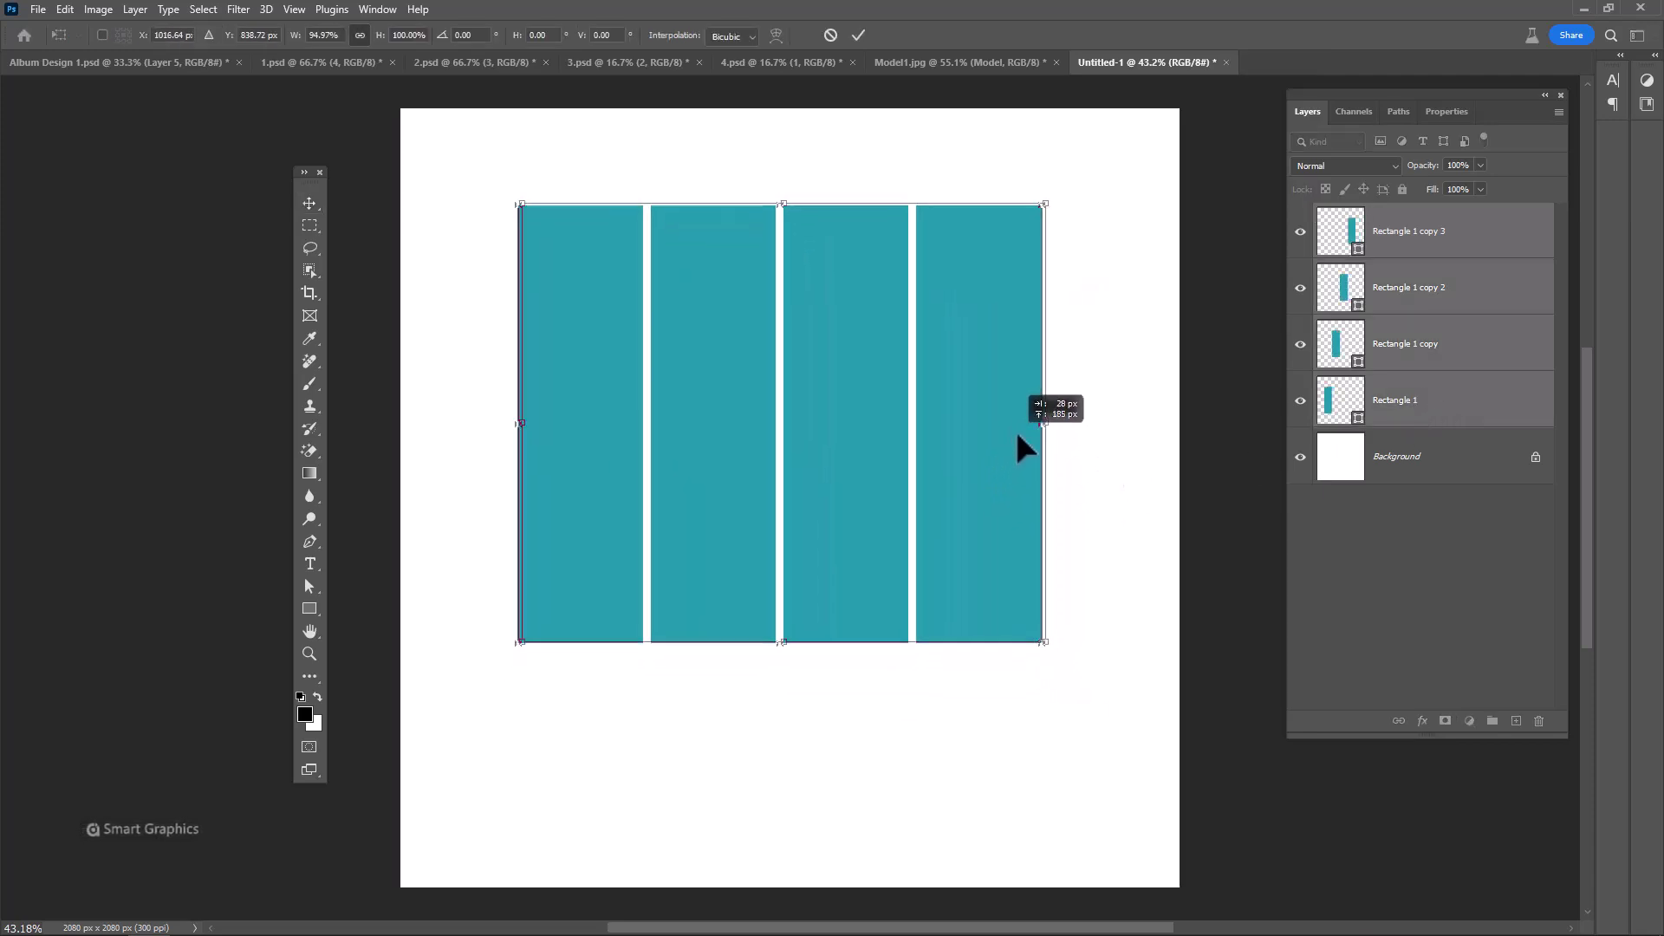
key(Return)
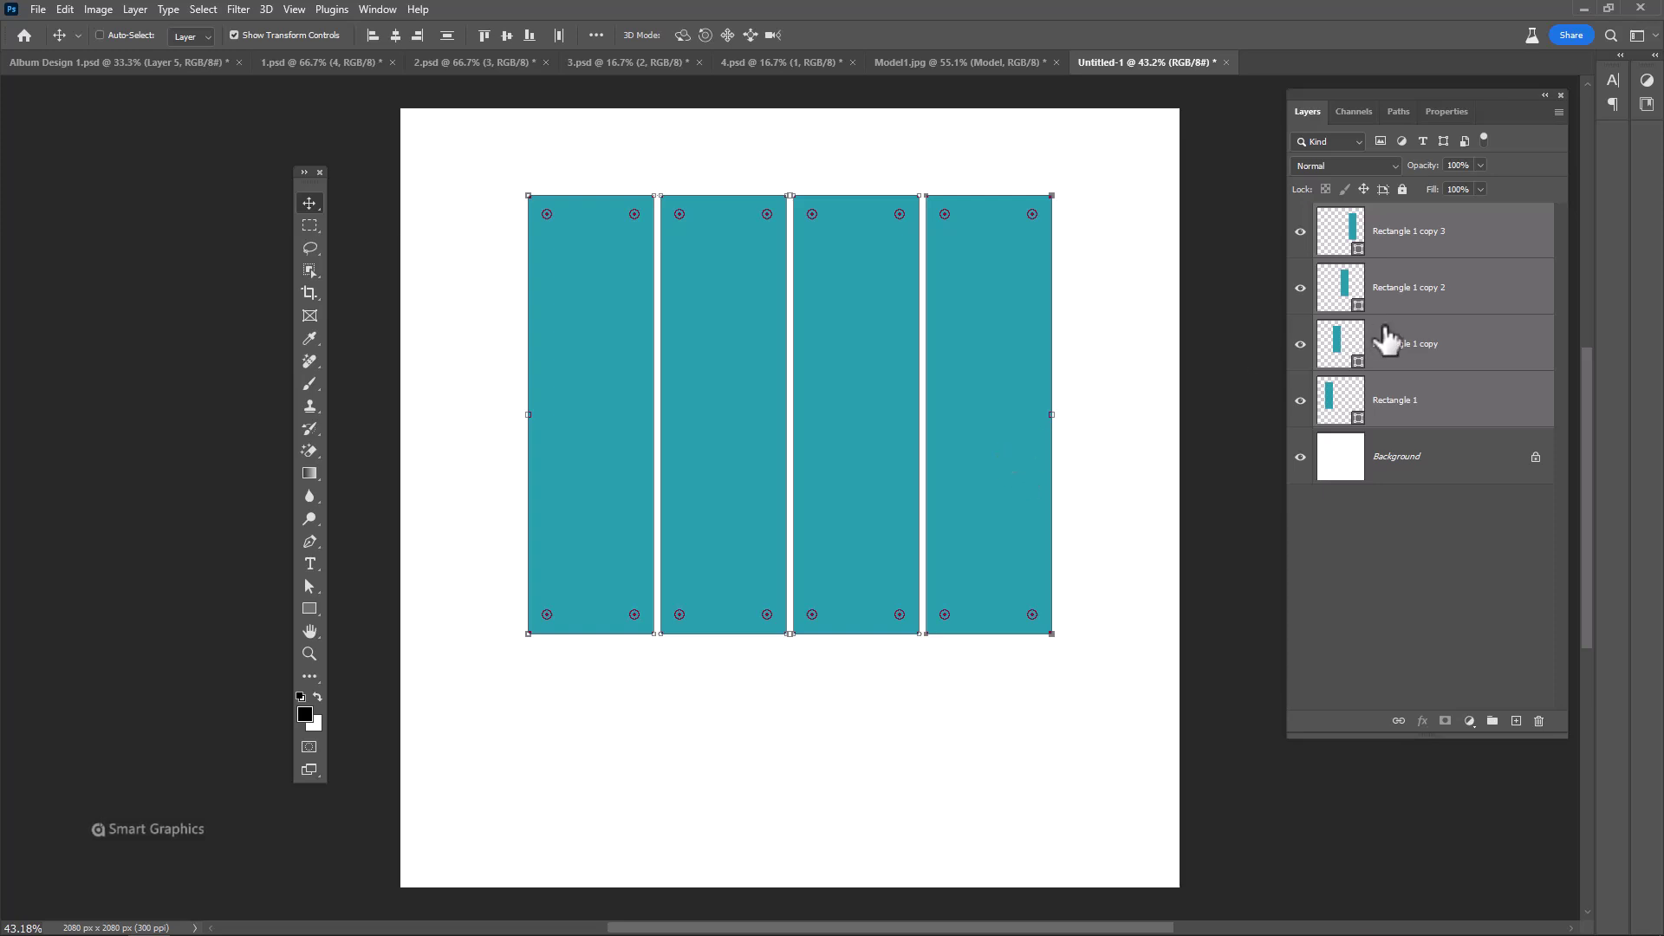
Step: Lower the tops of the second and third bars to different heights
click(1414, 349)
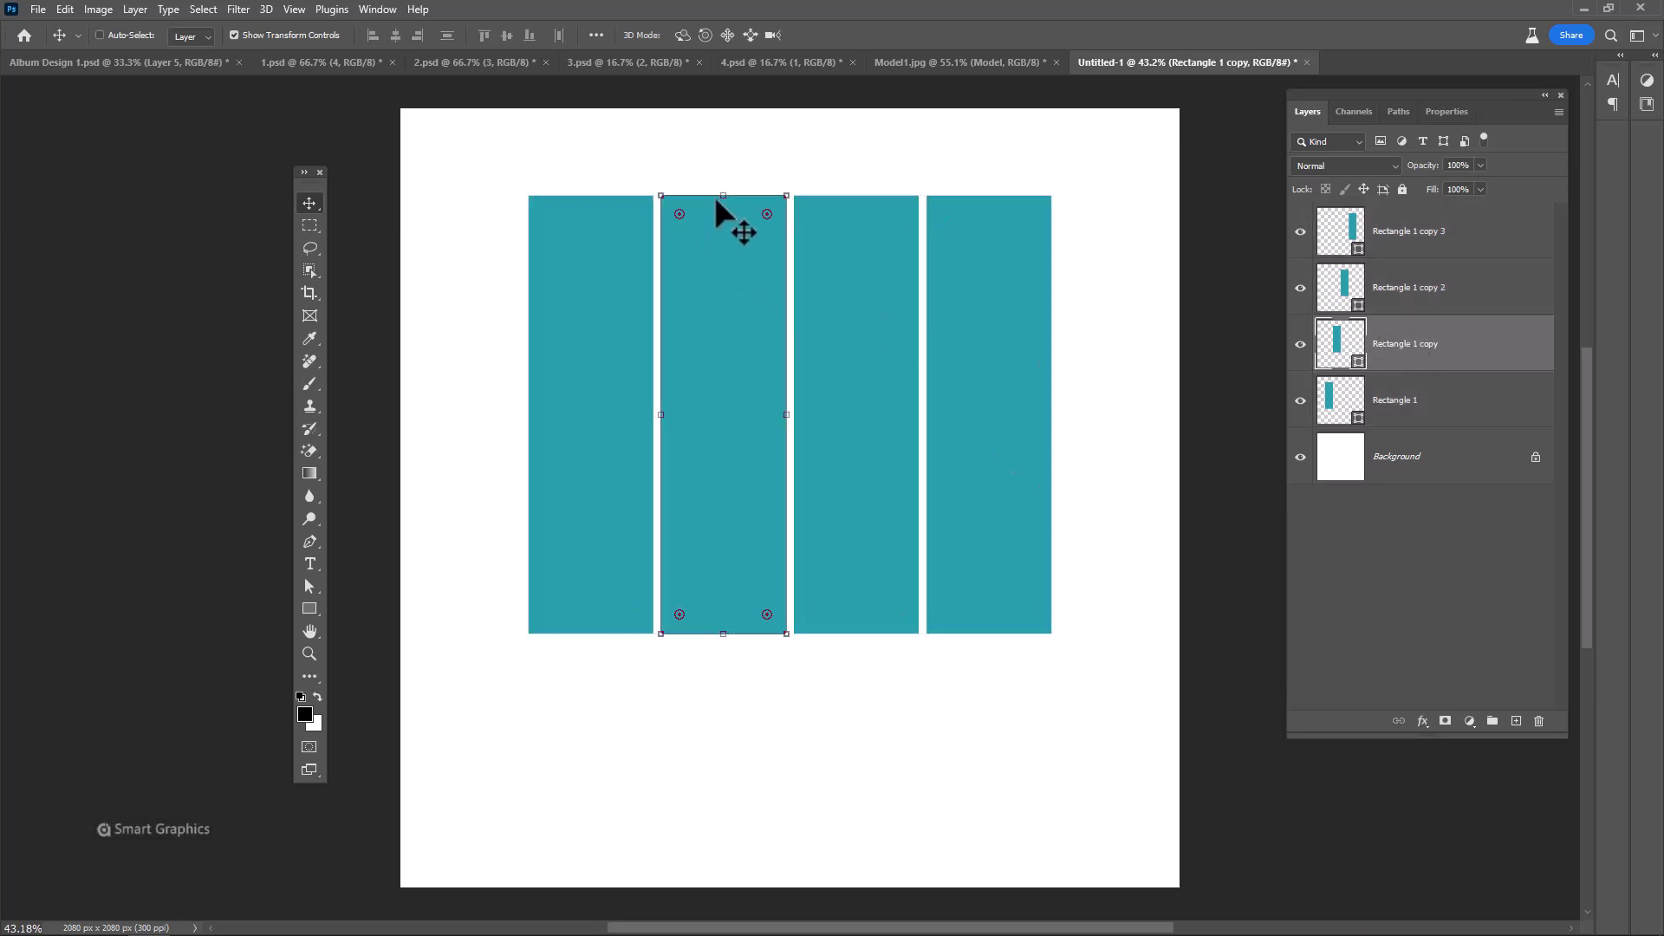
drag(722, 192, 712, 299)
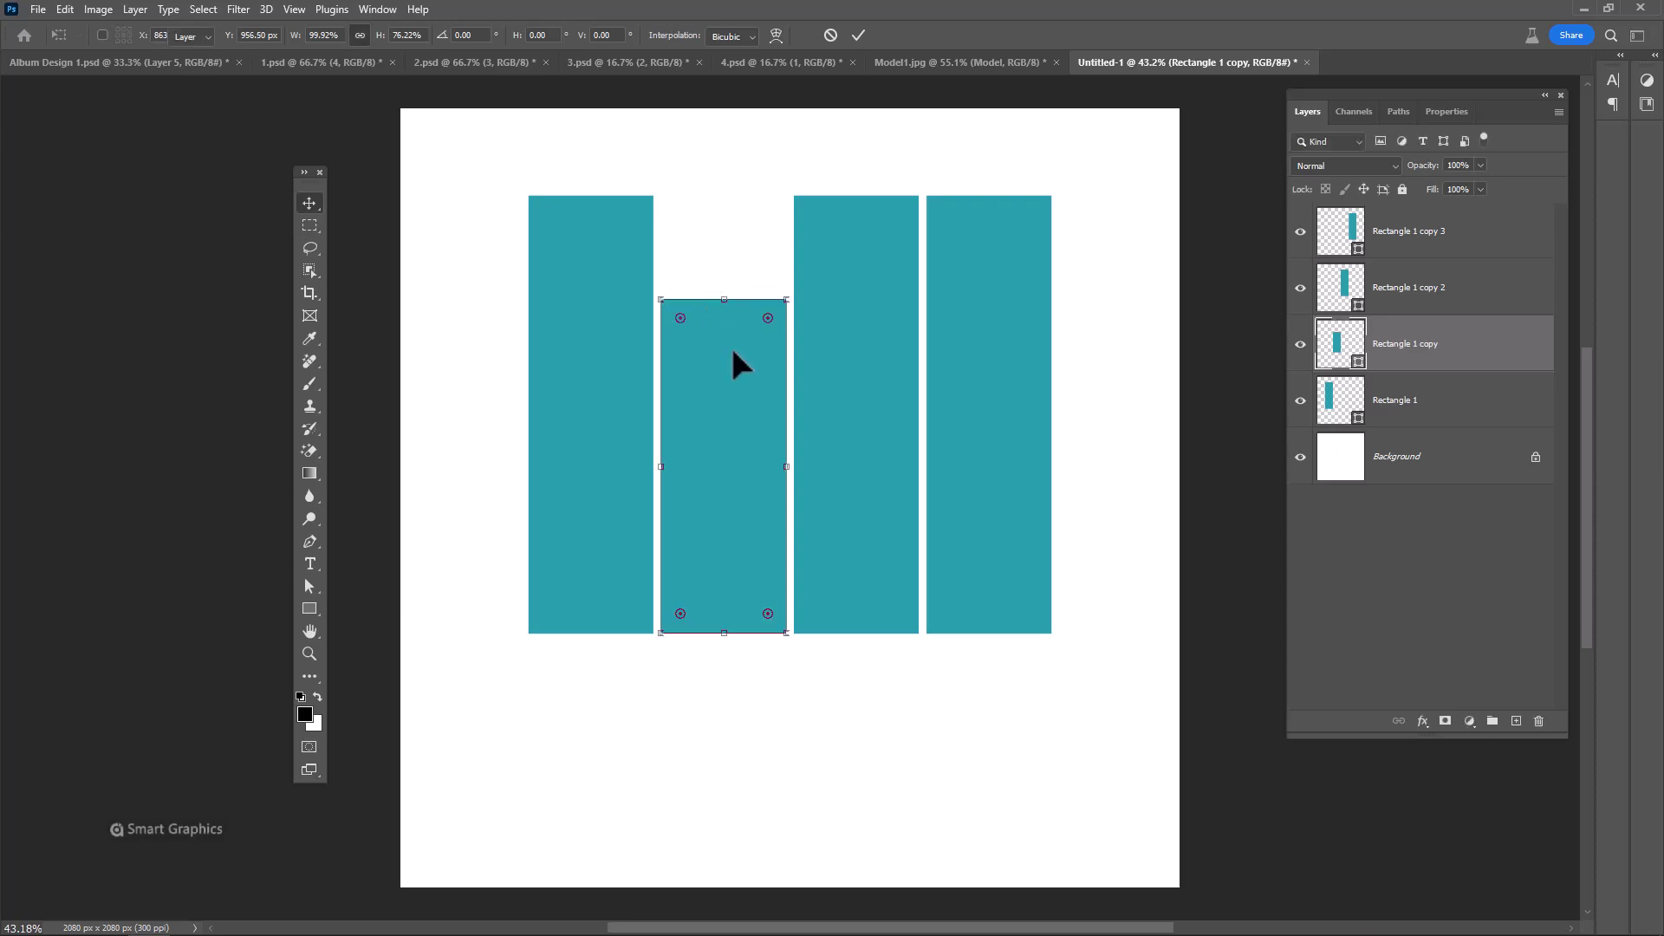
key(Return)
click(879, 328)
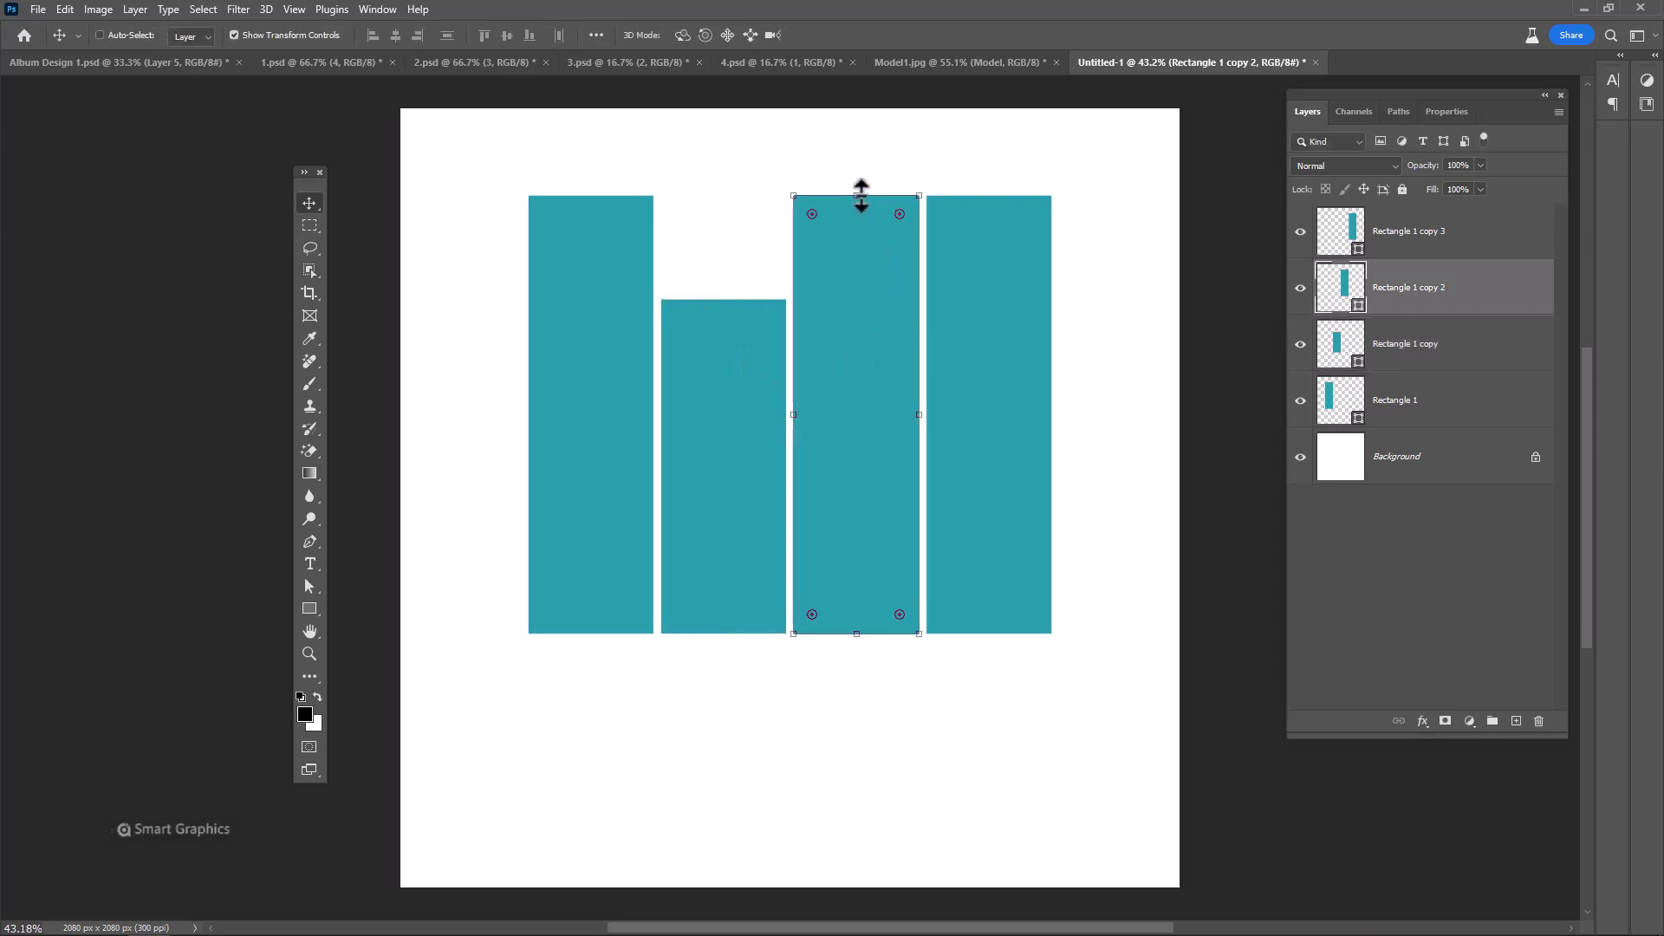
drag(856, 195, 860, 241)
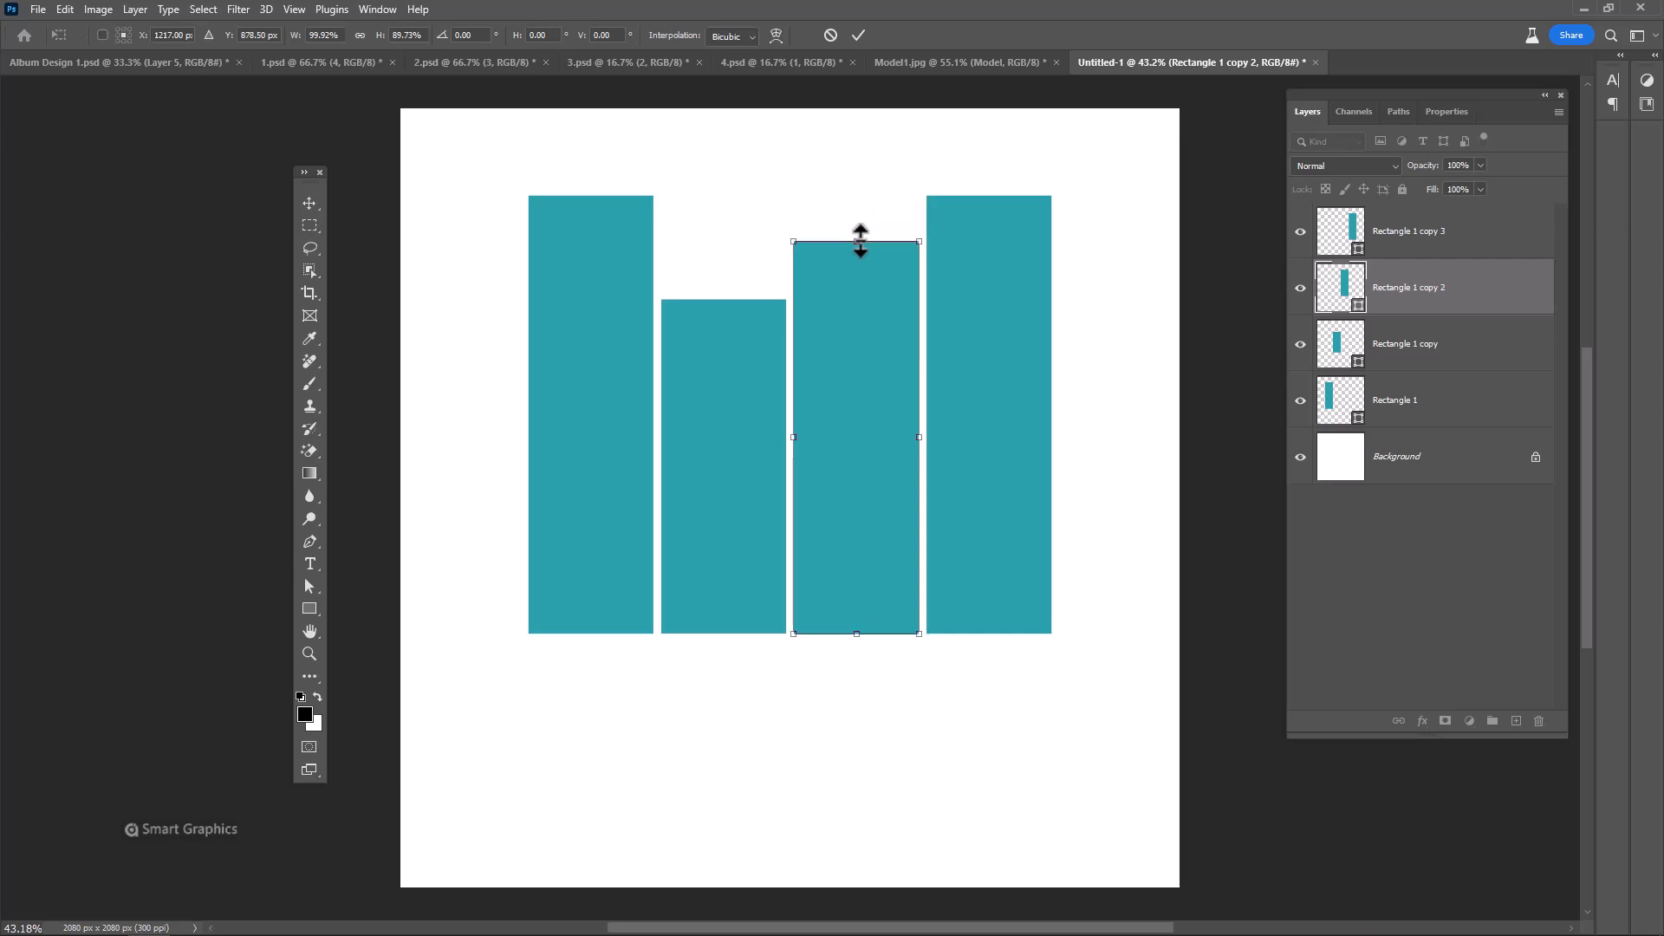
key(Return)
click(977, 321)
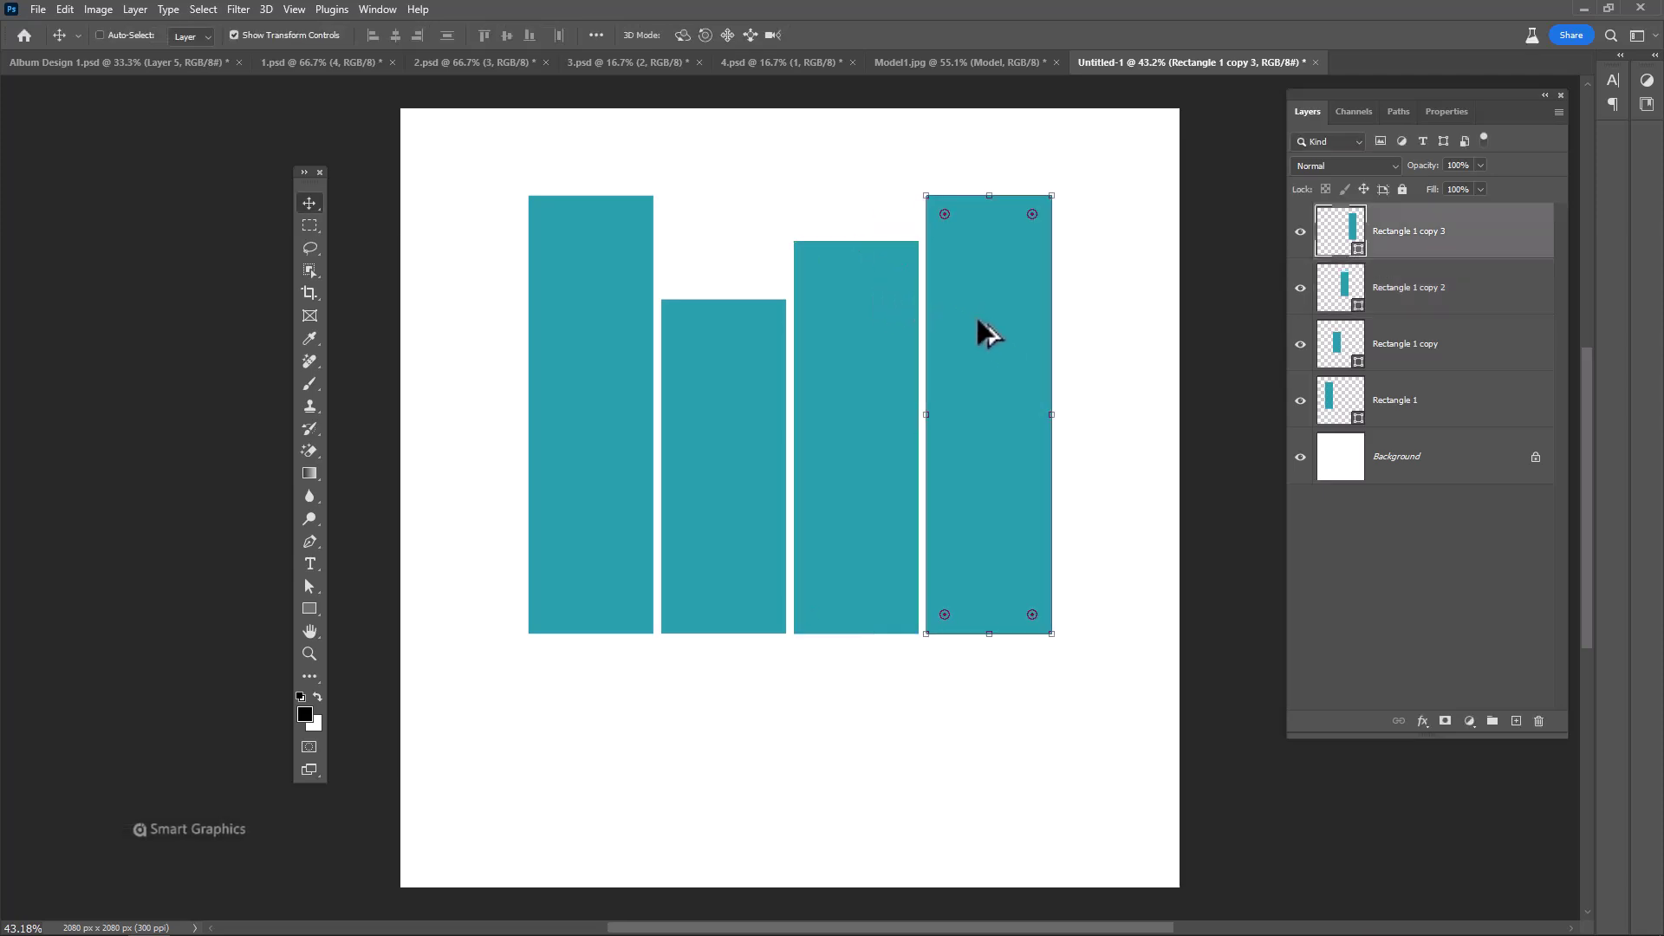
Step: Recolour the fourth bar bright yellow and the third bar green
double_click(1340, 234)
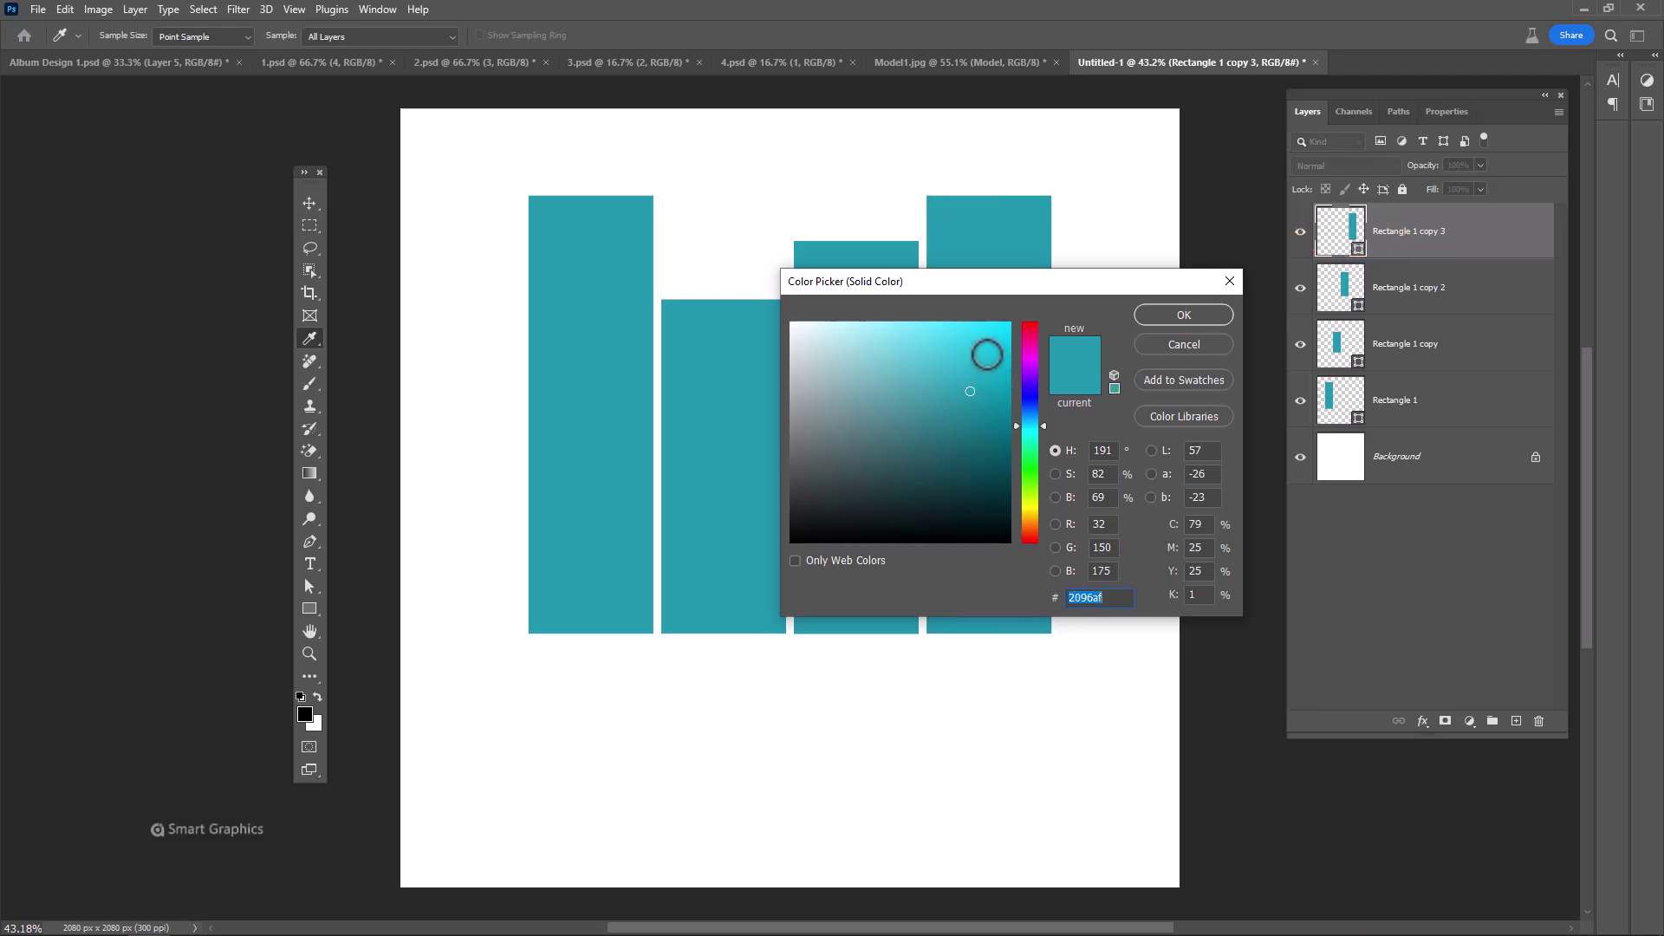
click(1027, 511)
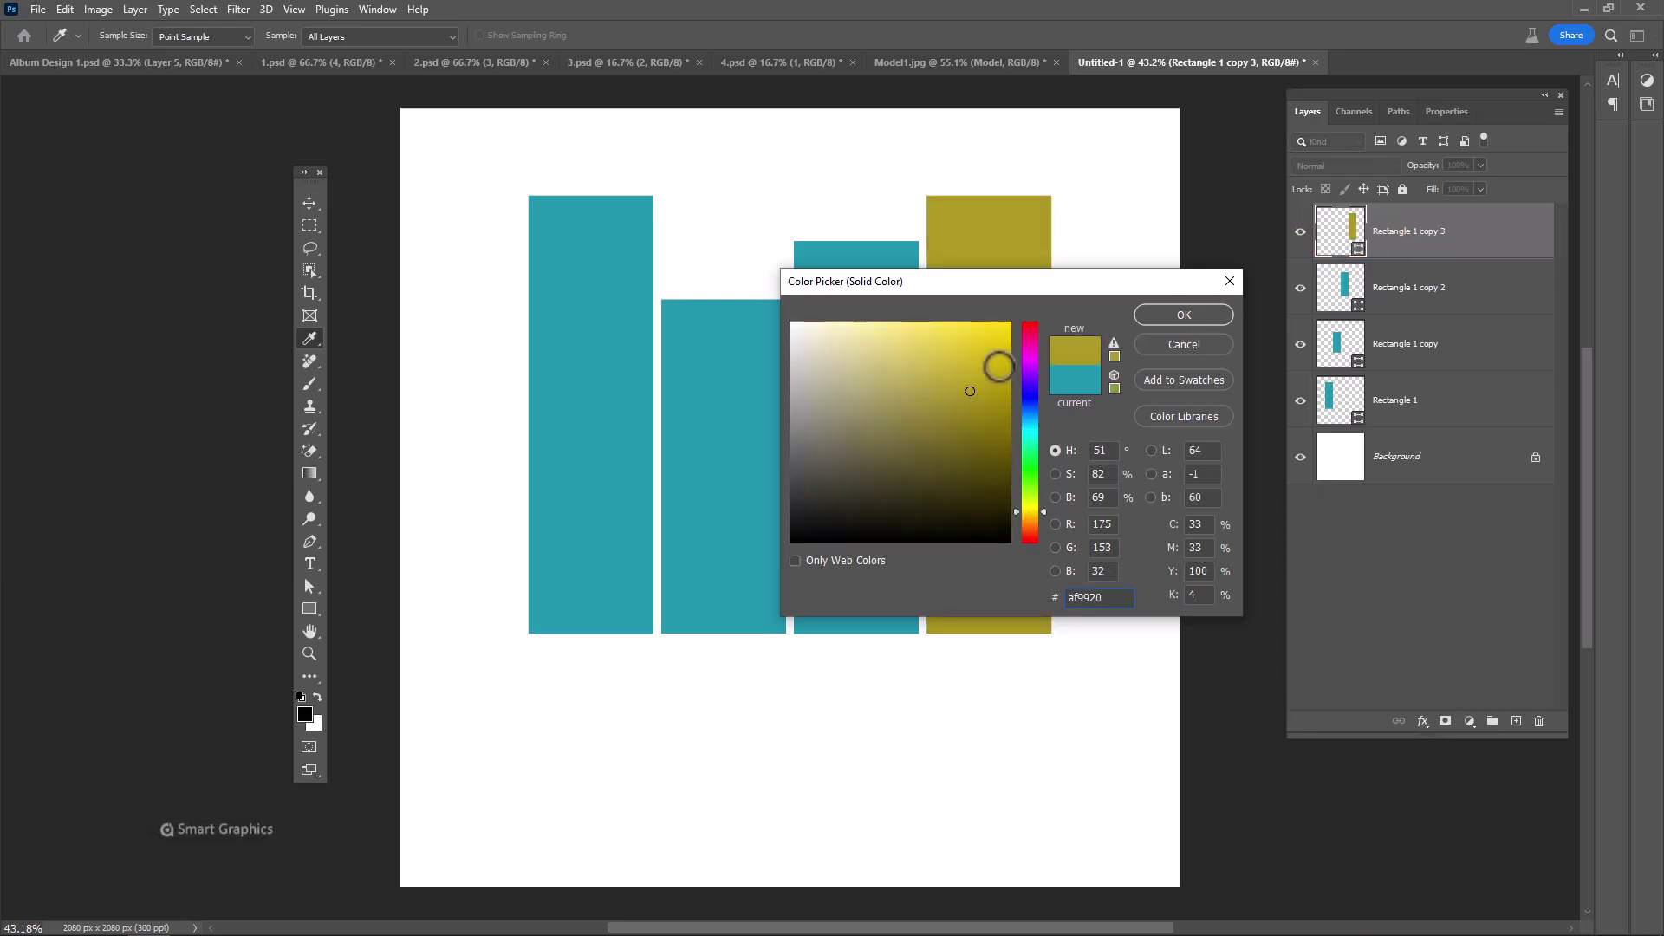
click(994, 348)
drag(995, 345, 997, 340)
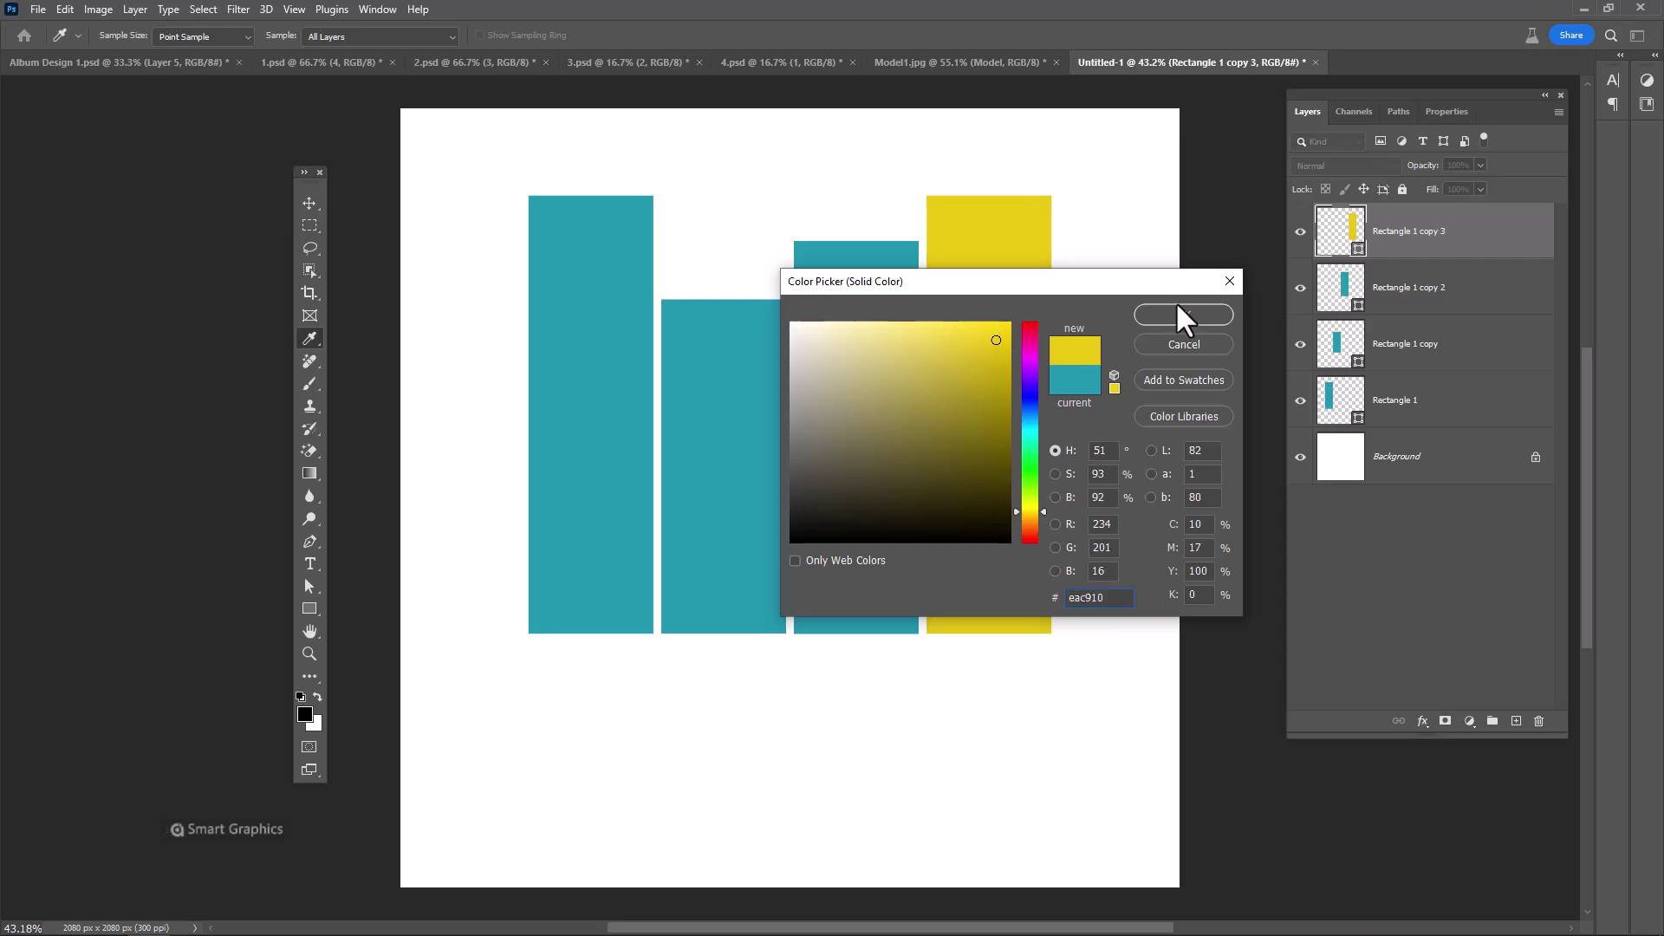
click(1174, 300)
double_click(1339, 288)
click(1027, 457)
click(982, 355)
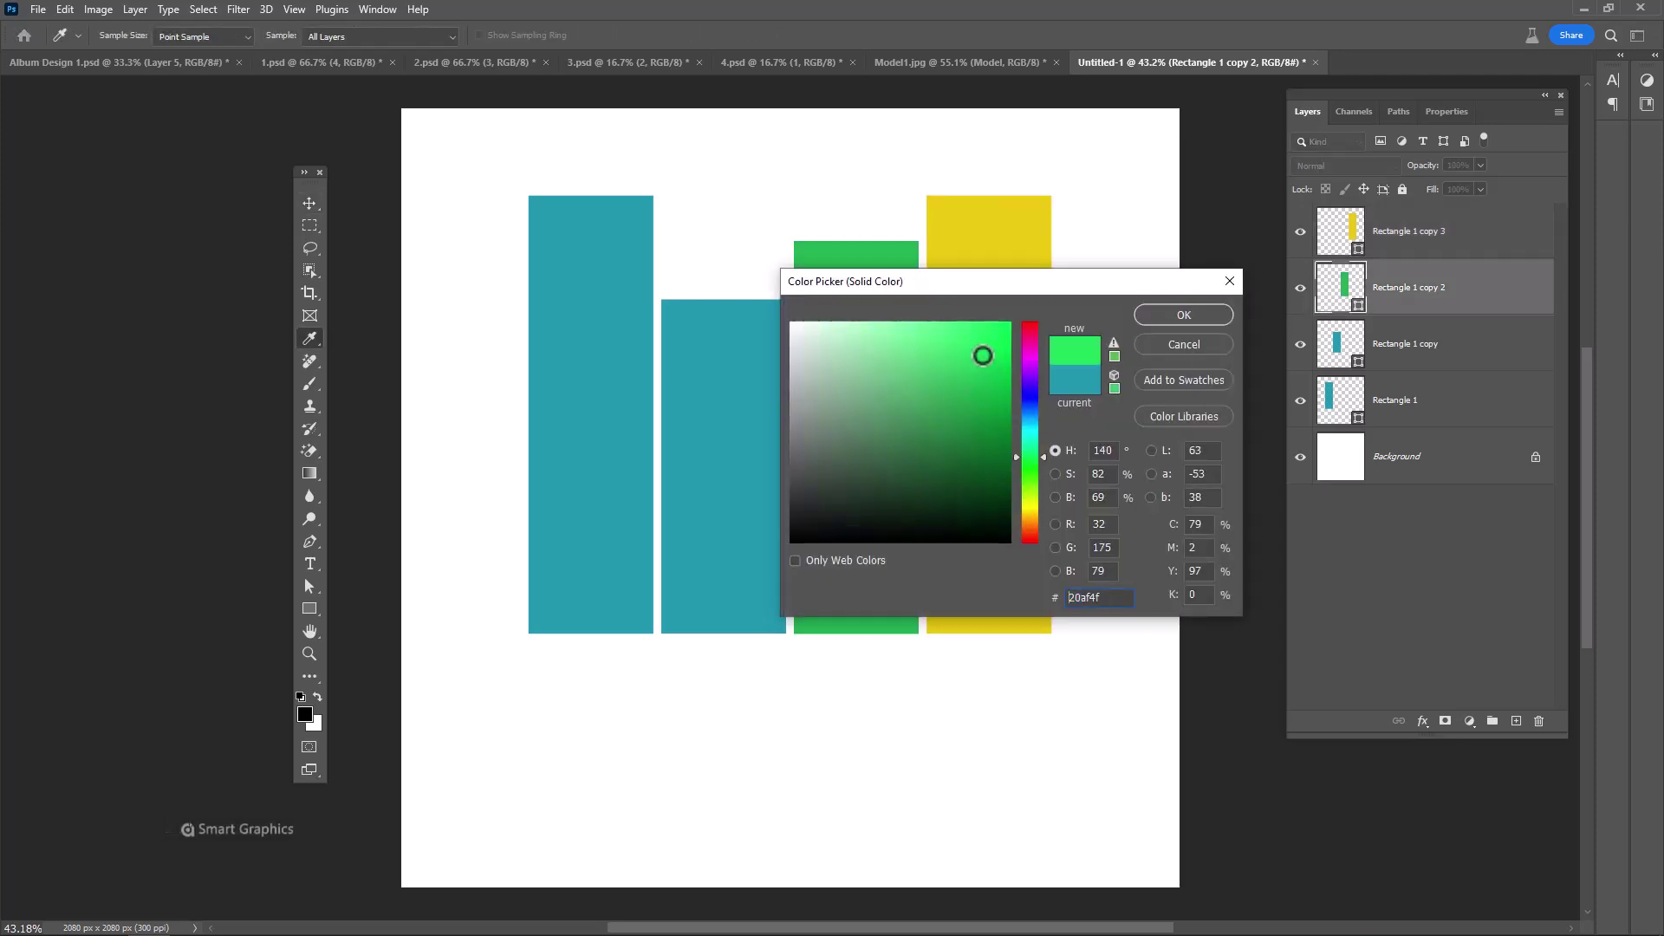
click(1183, 314)
Step: Recolour the second bar magenta and the first bar blue
double_click(1339, 343)
click(1027, 356)
click(981, 376)
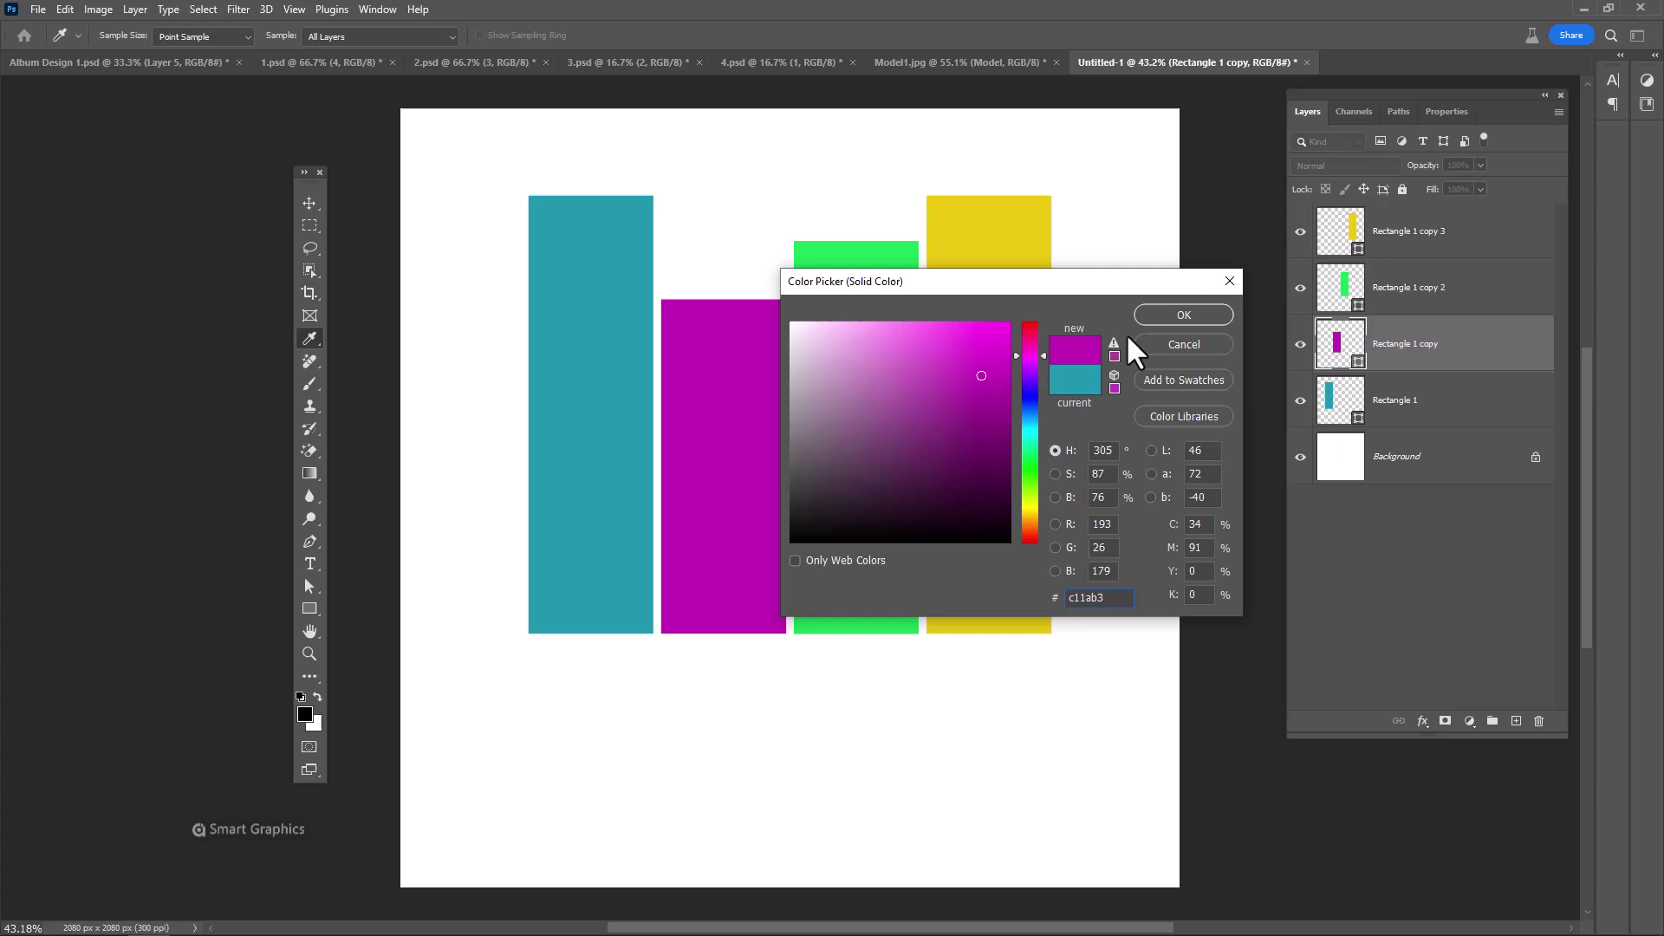
click(1183, 314)
double_click(1338, 399)
click(1028, 424)
click(981, 390)
click(1183, 315)
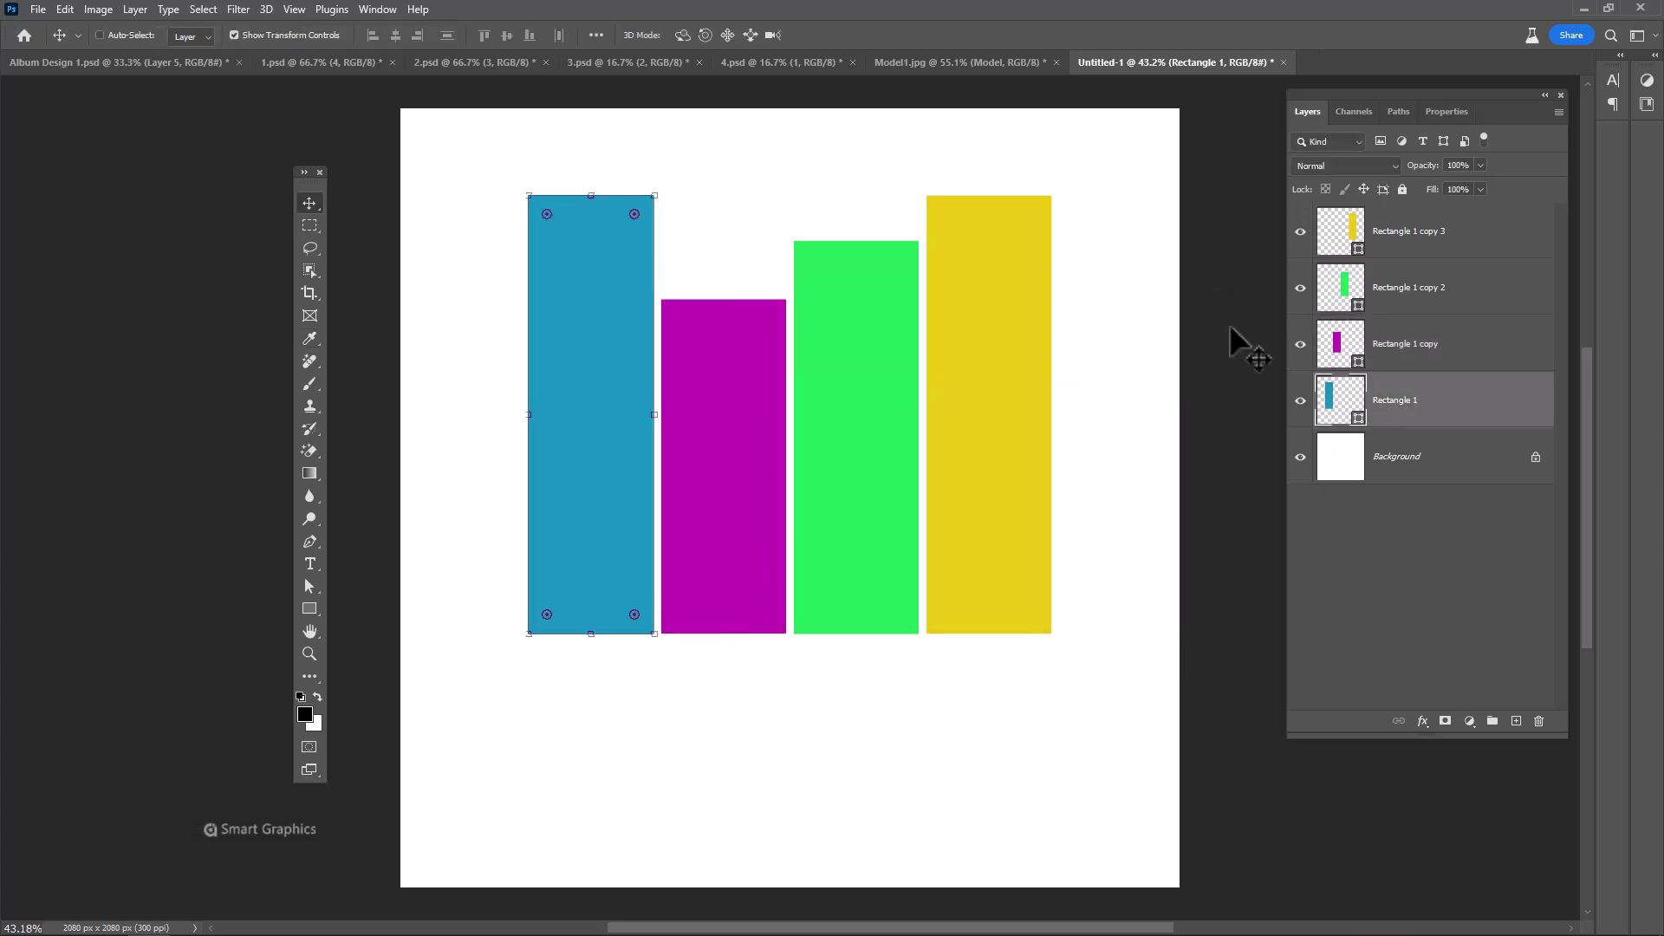
click(1430, 248)
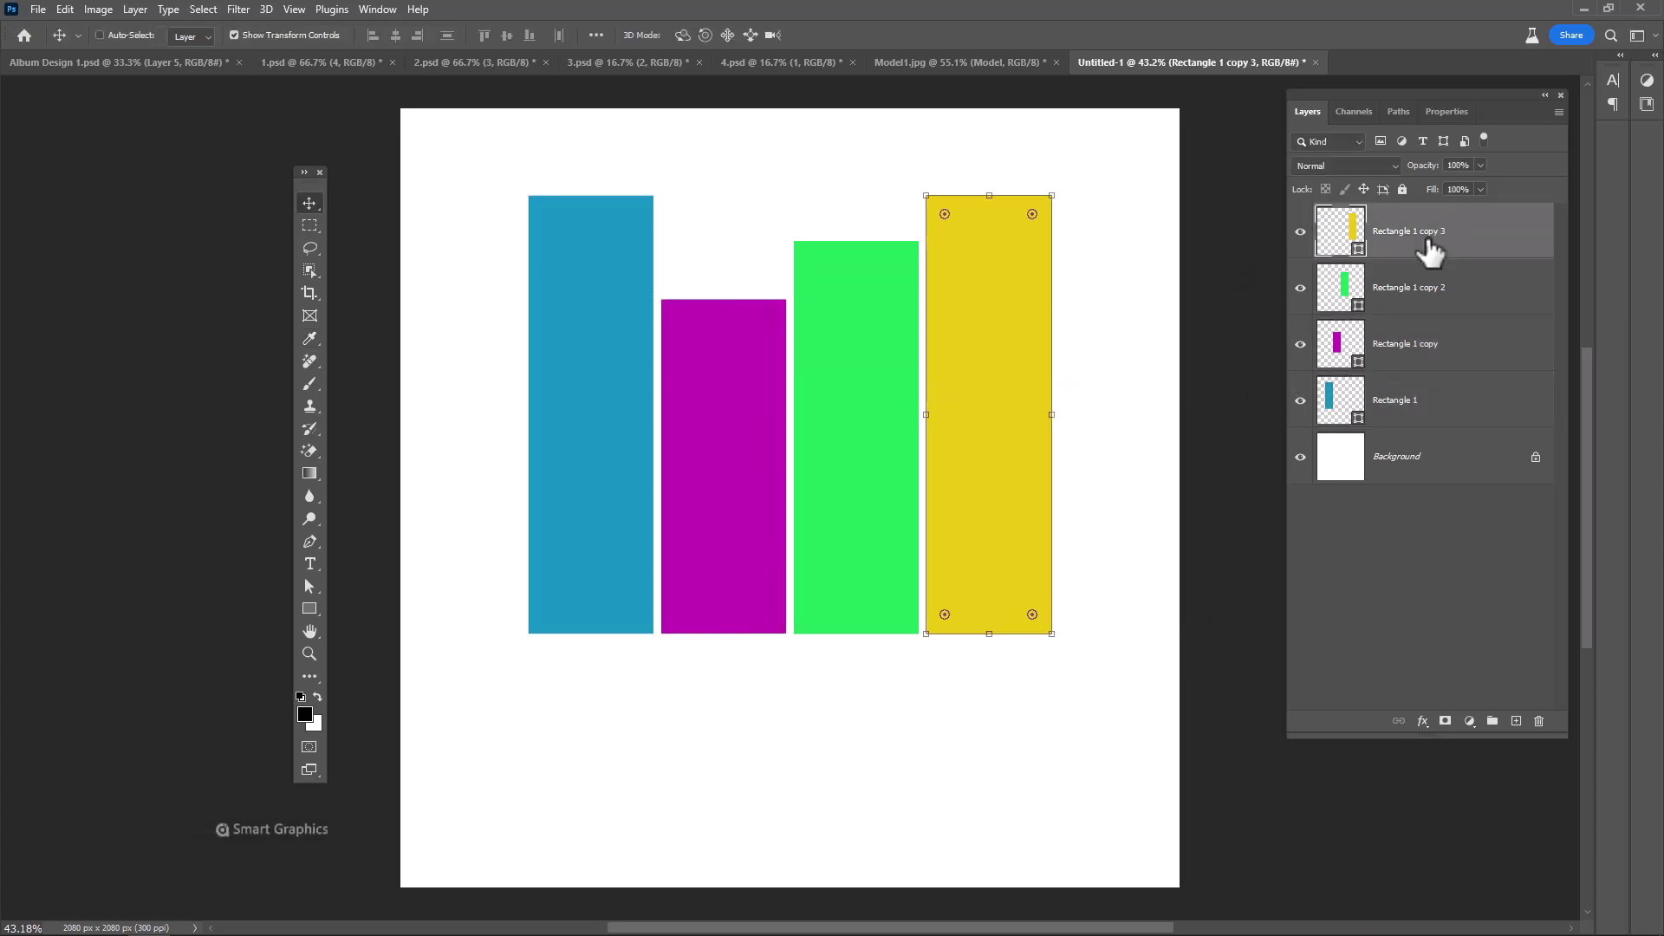
Step: In 4.psd, select the man as the subject and mask out the blue background
click(810, 61)
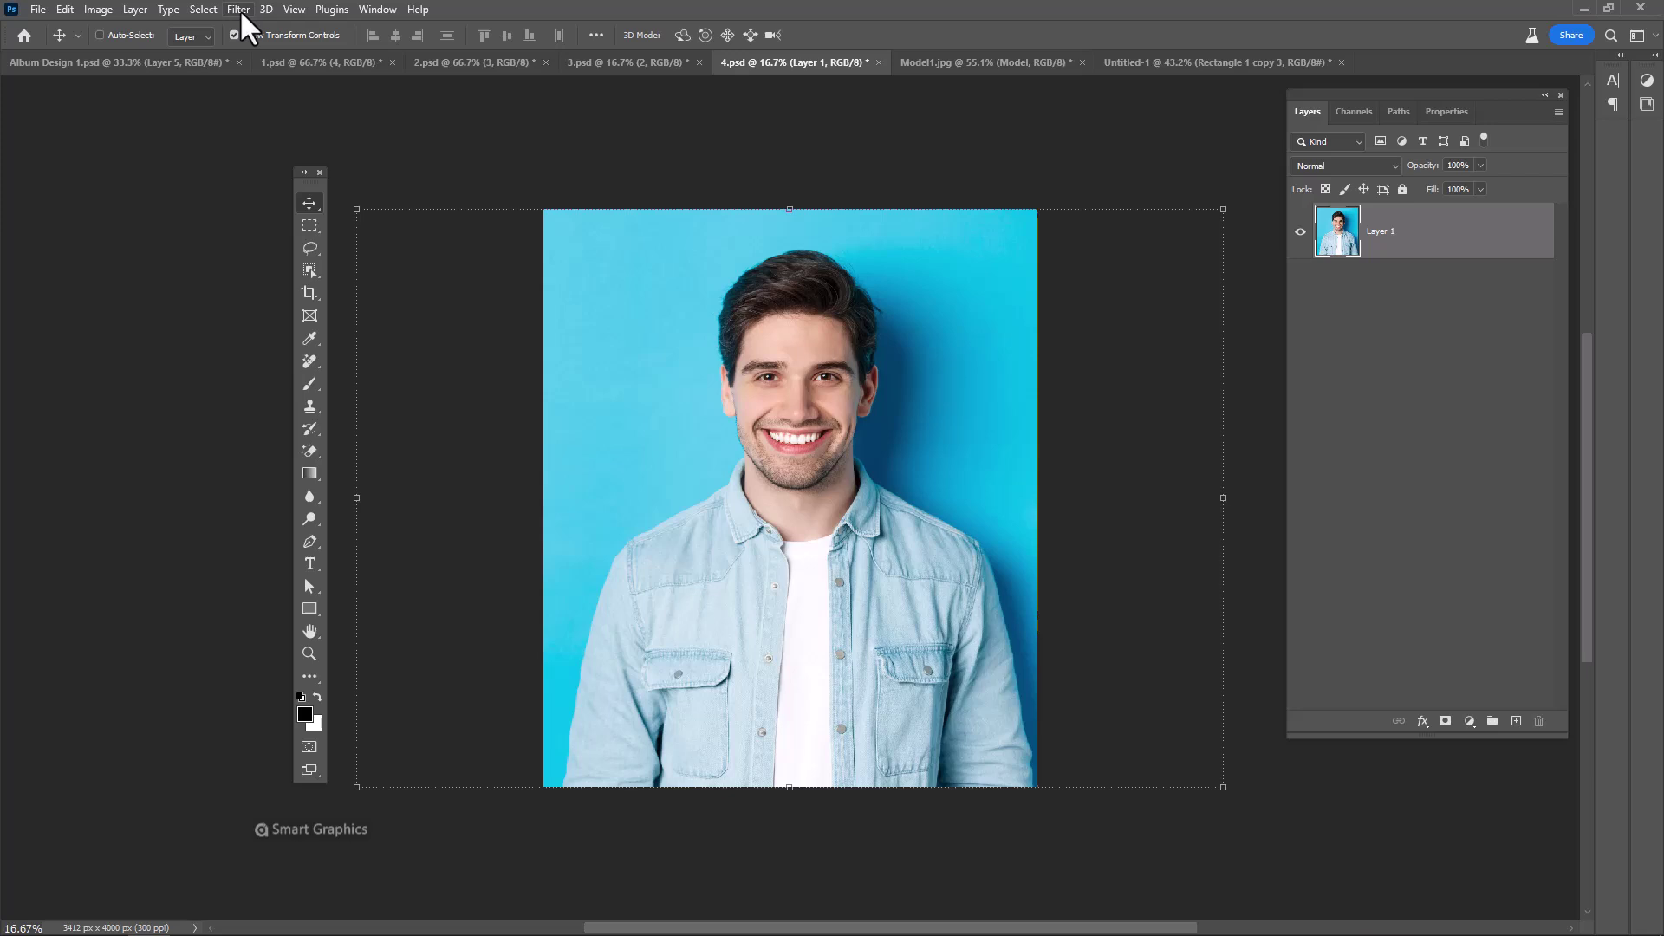
click(204, 9)
click(238, 210)
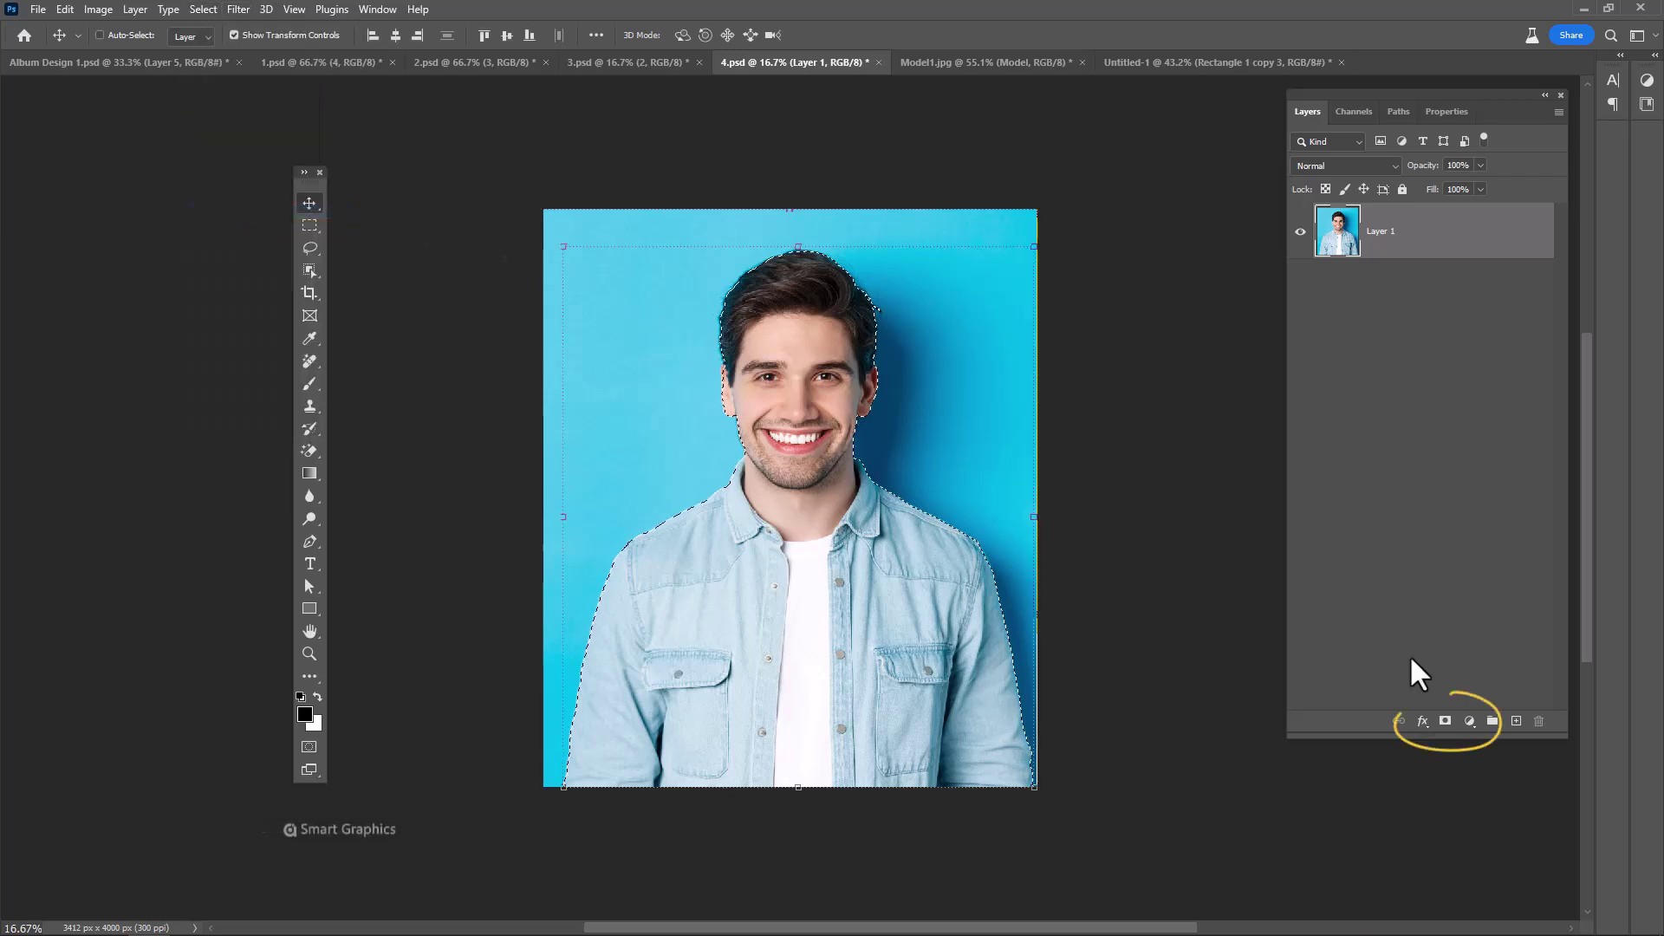
click(1446, 720)
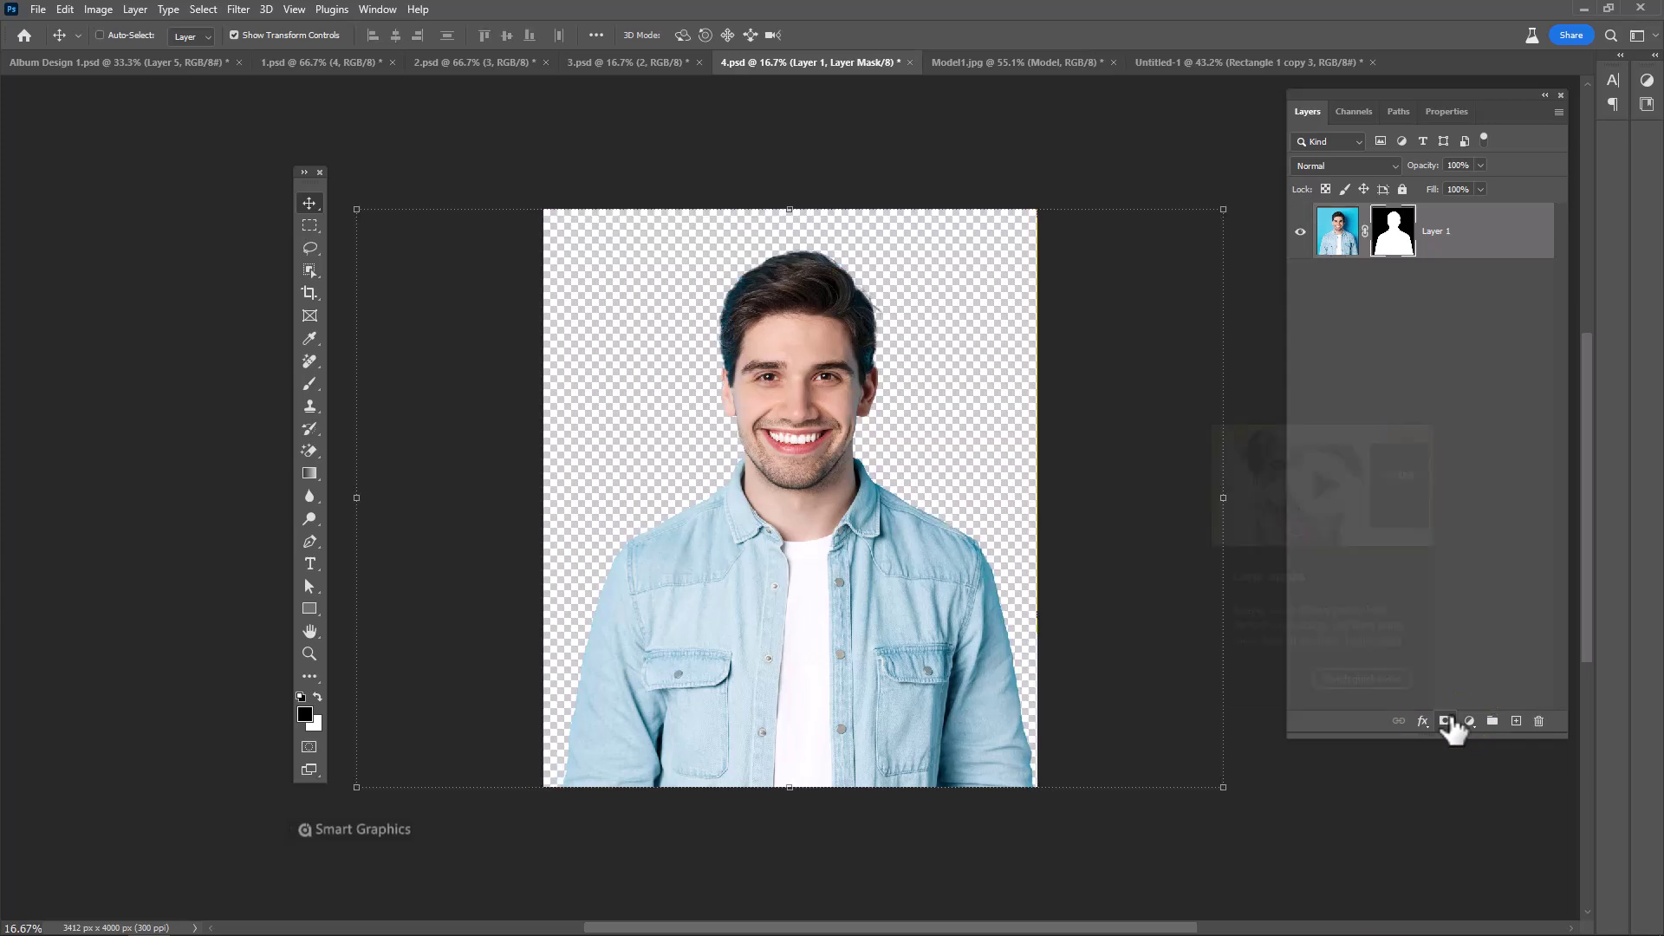
Step: Convert the masked portrait layer into a smart object
right_click(1455, 242)
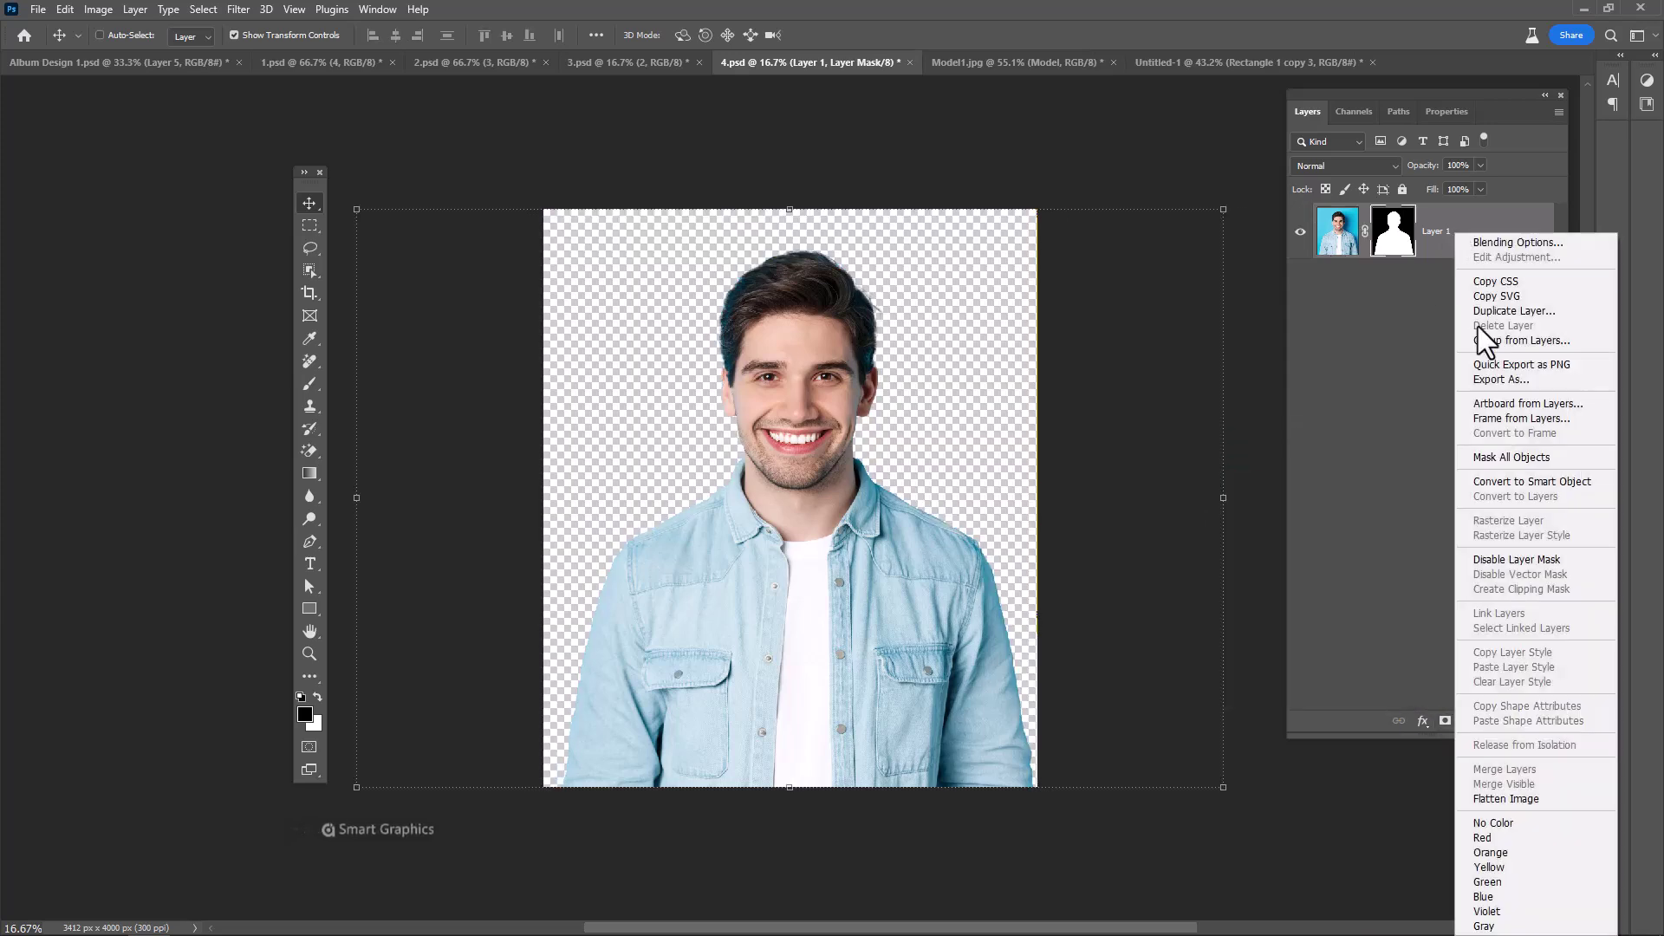
click(1503, 476)
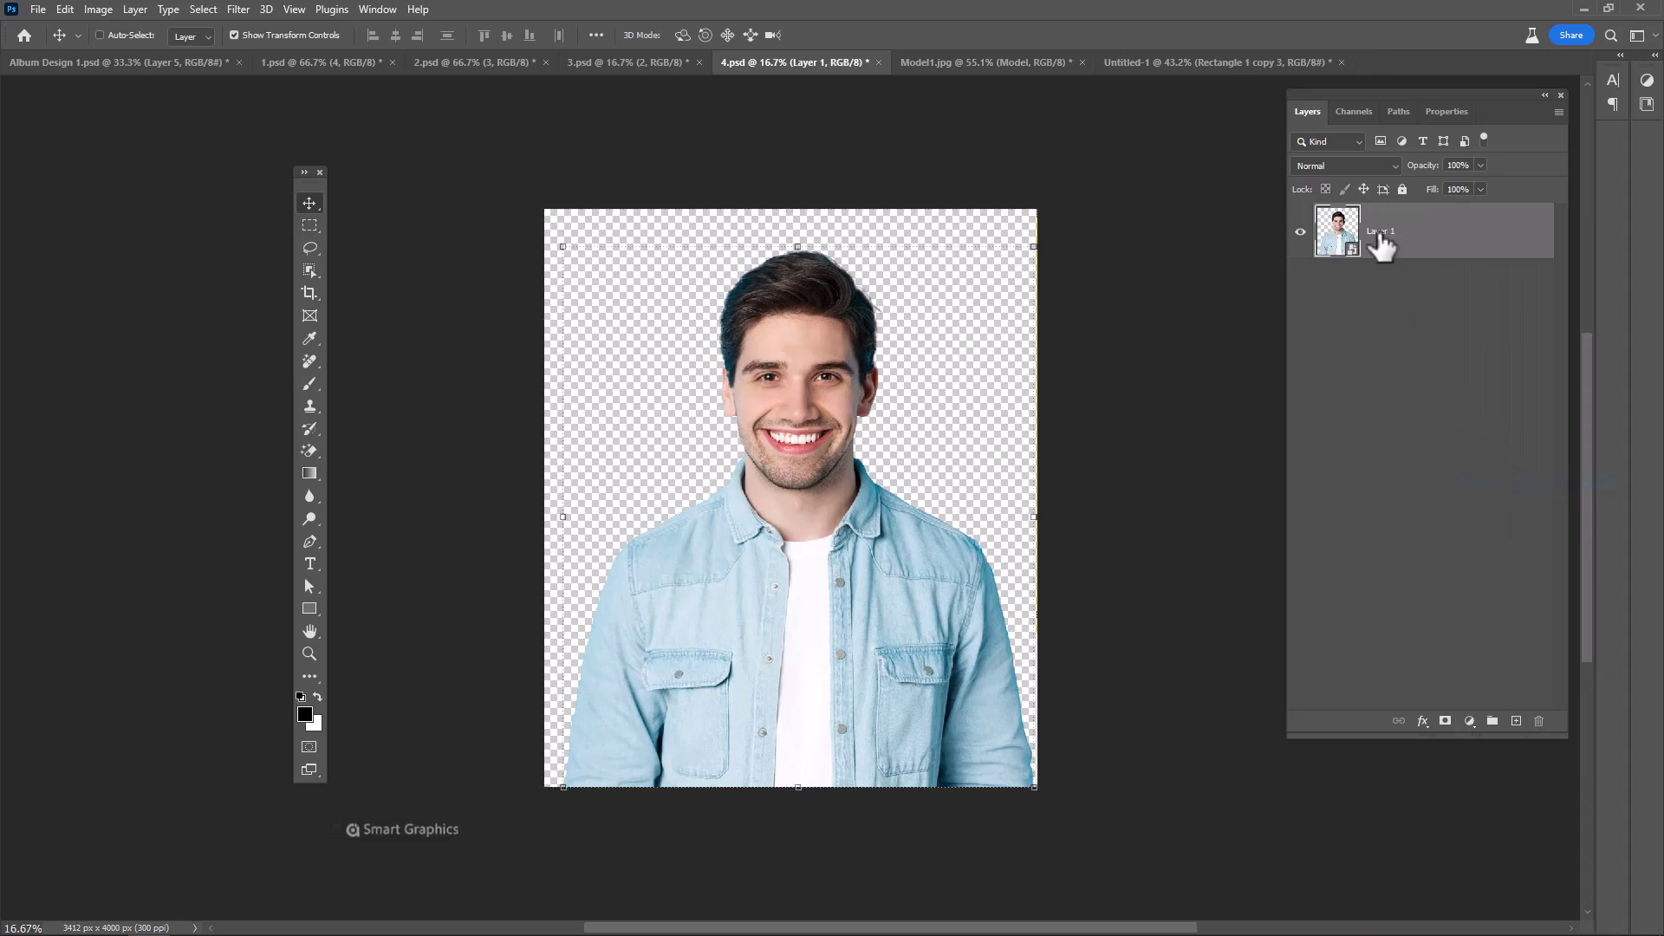
double_click(1381, 231)
text(1)
Step: Name the layer 1, move it into Untitled-1, and scale it over the green and yellow bars
key(Return)
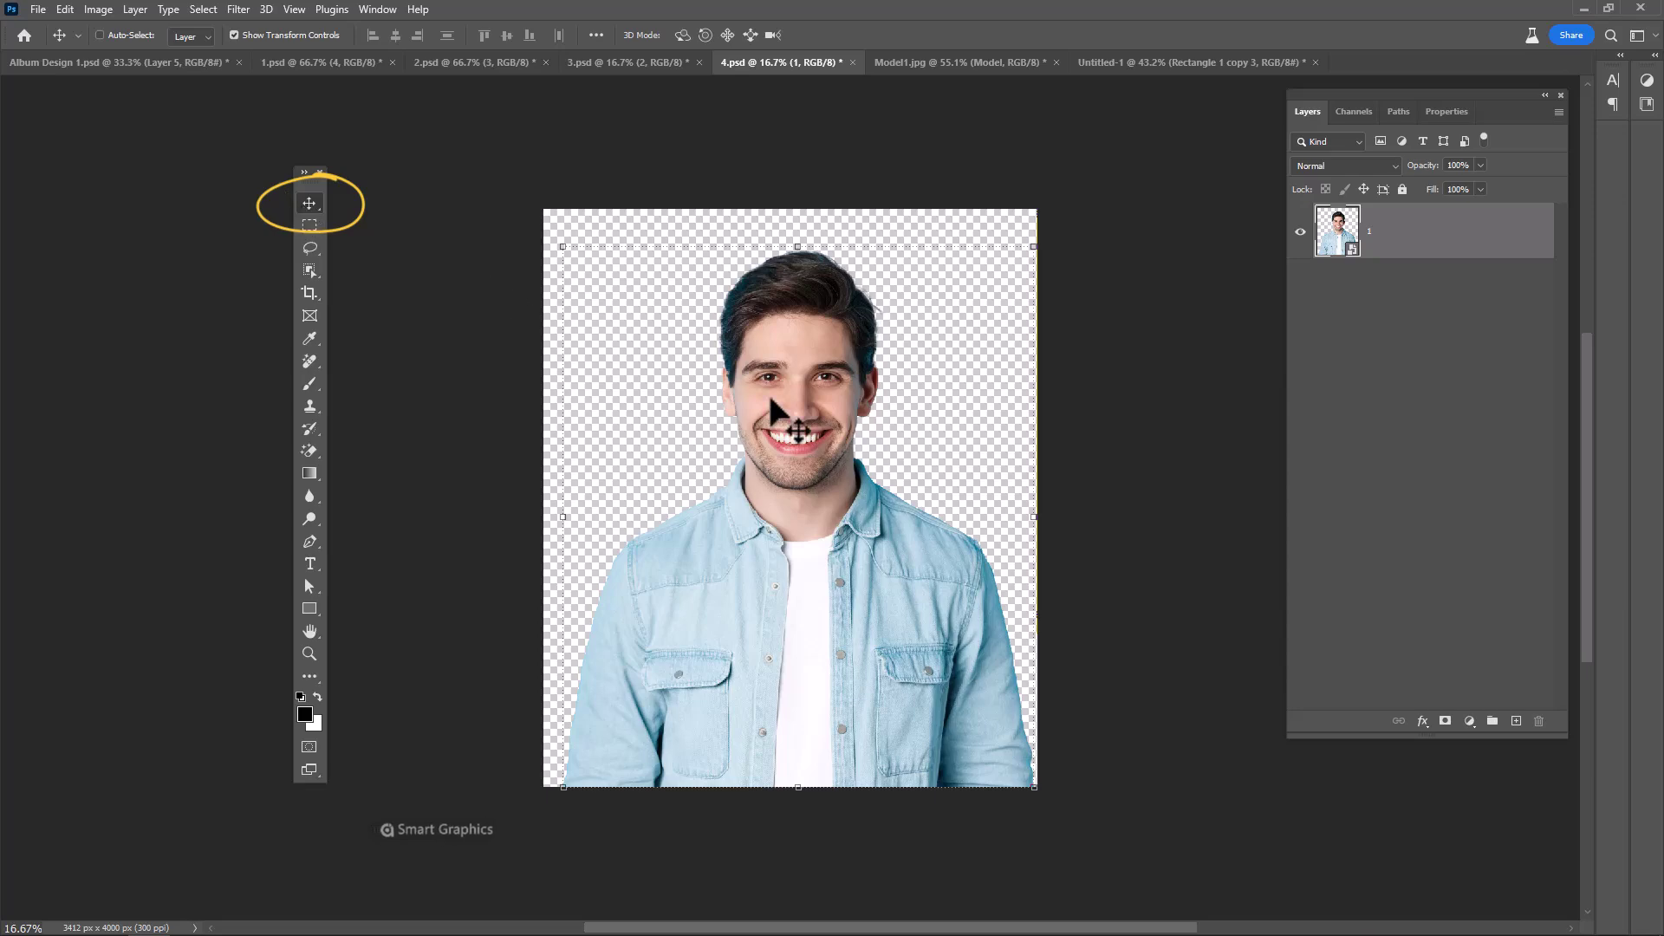
mouse_move(785, 429)
mouse_down()
mouse_move(1044, 126)
mouse_move(785, 391)
mouse_up()
key(ctrl+t)
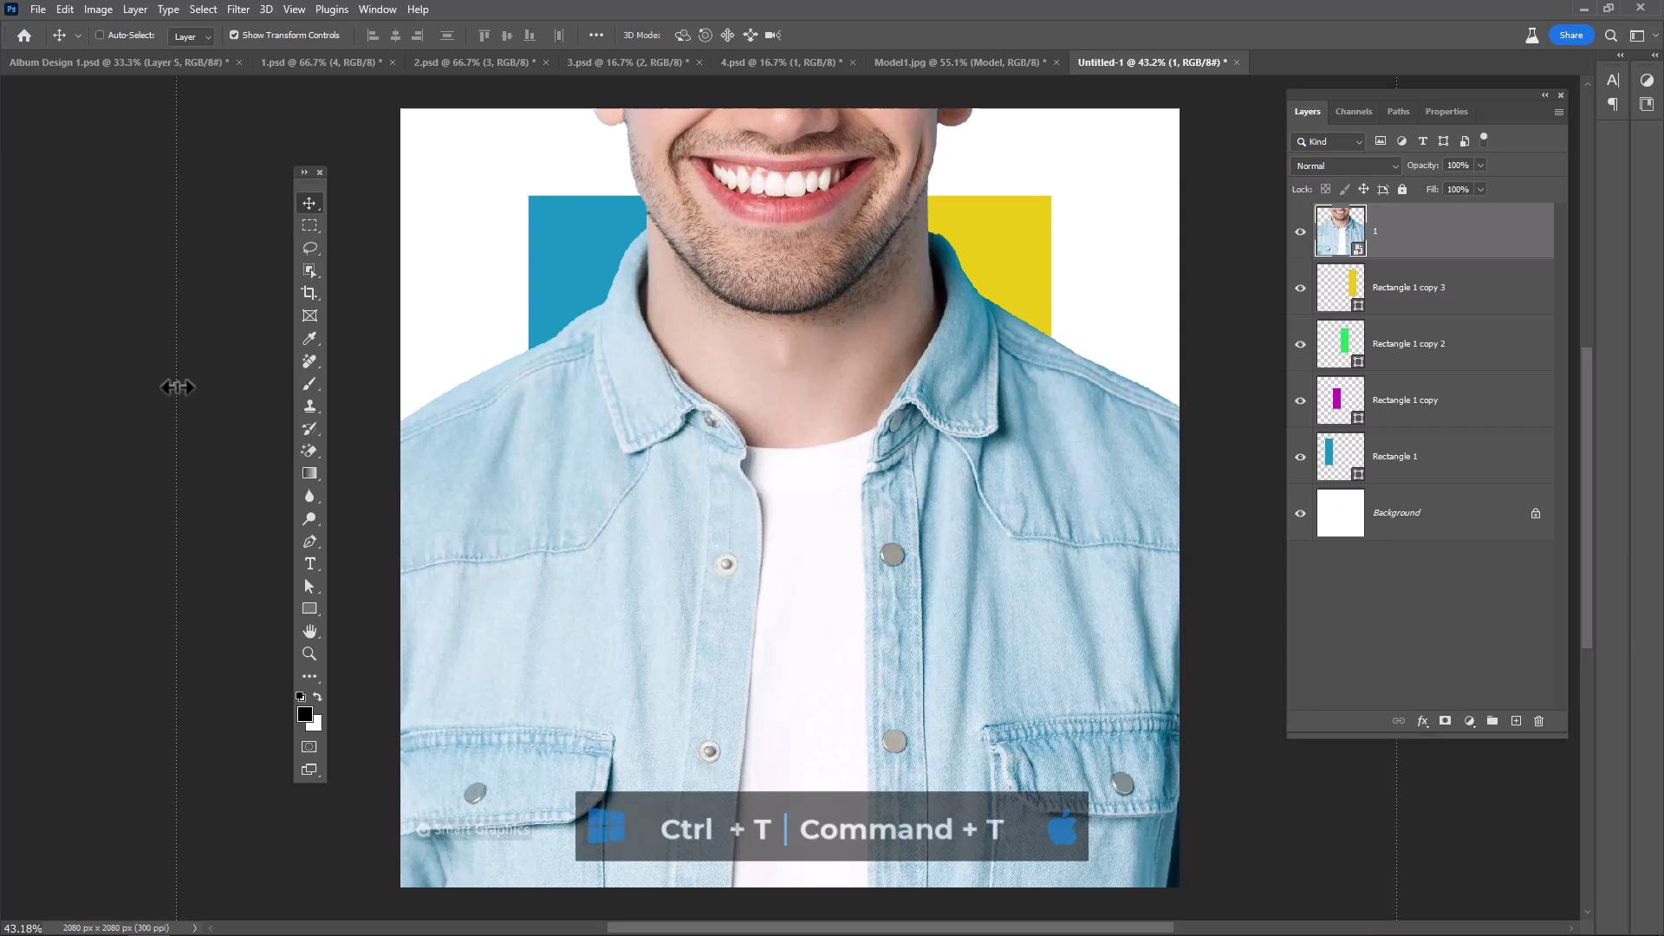
mouse_move(176, 385)
mouse_down()
mouse_move(863, 419)
mouse_move(1059, 389)
mouse_move(906, 451)
mouse_move(917, 487)
mouse_up()
drag(1007, 241, 1007, 227)
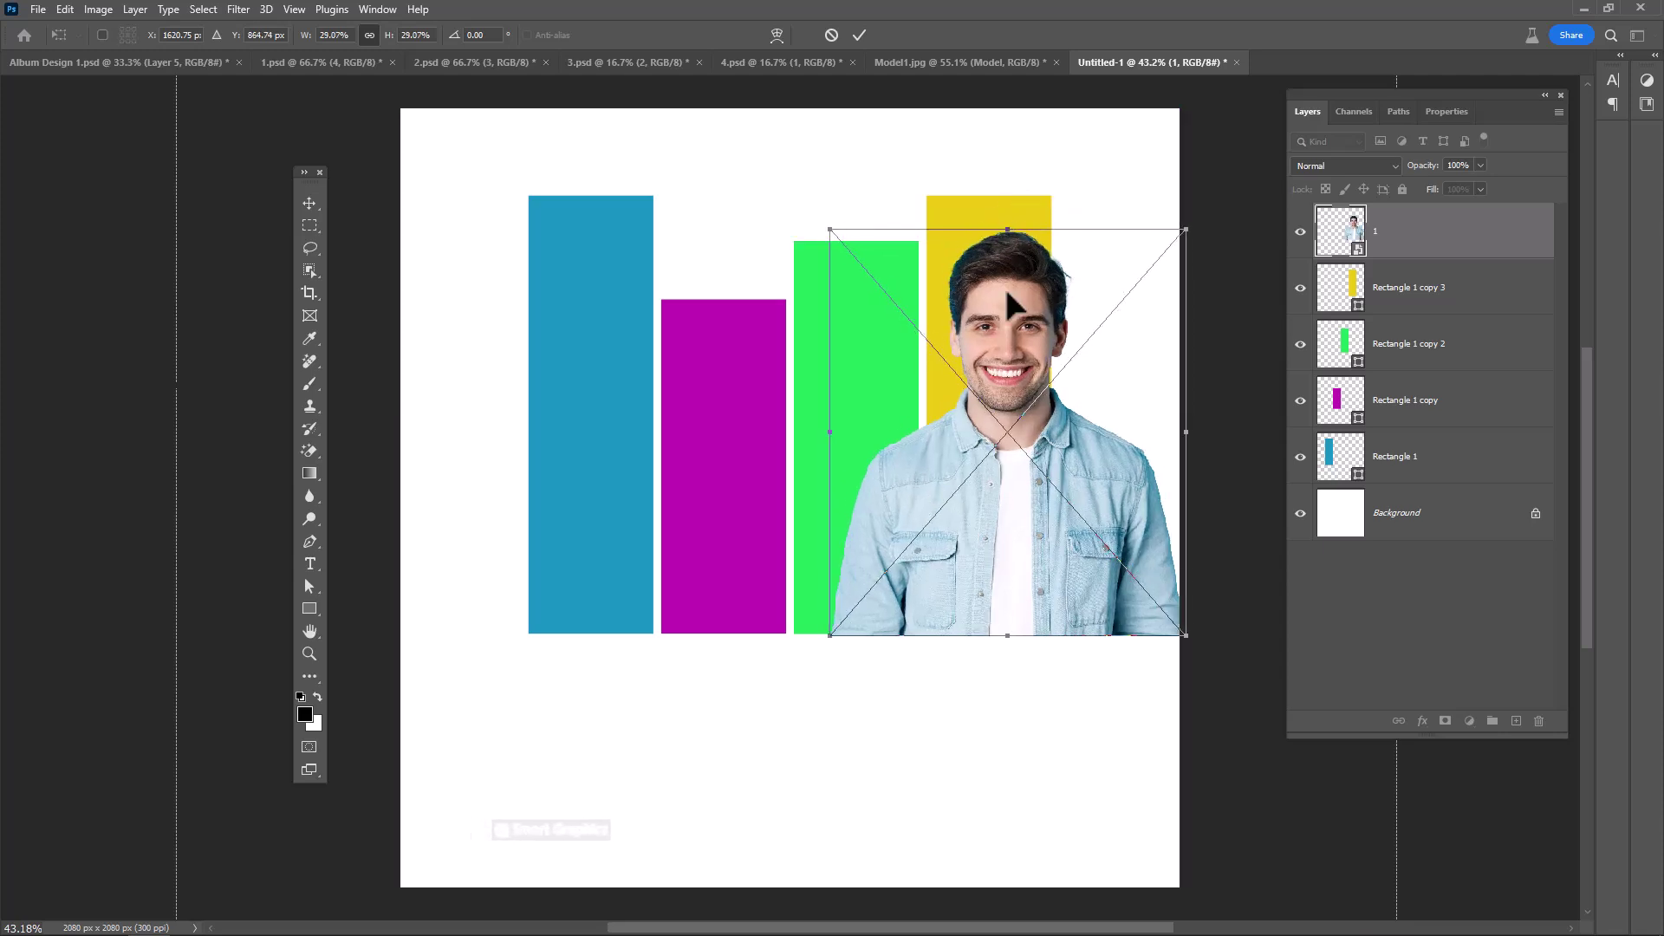
click(859, 35)
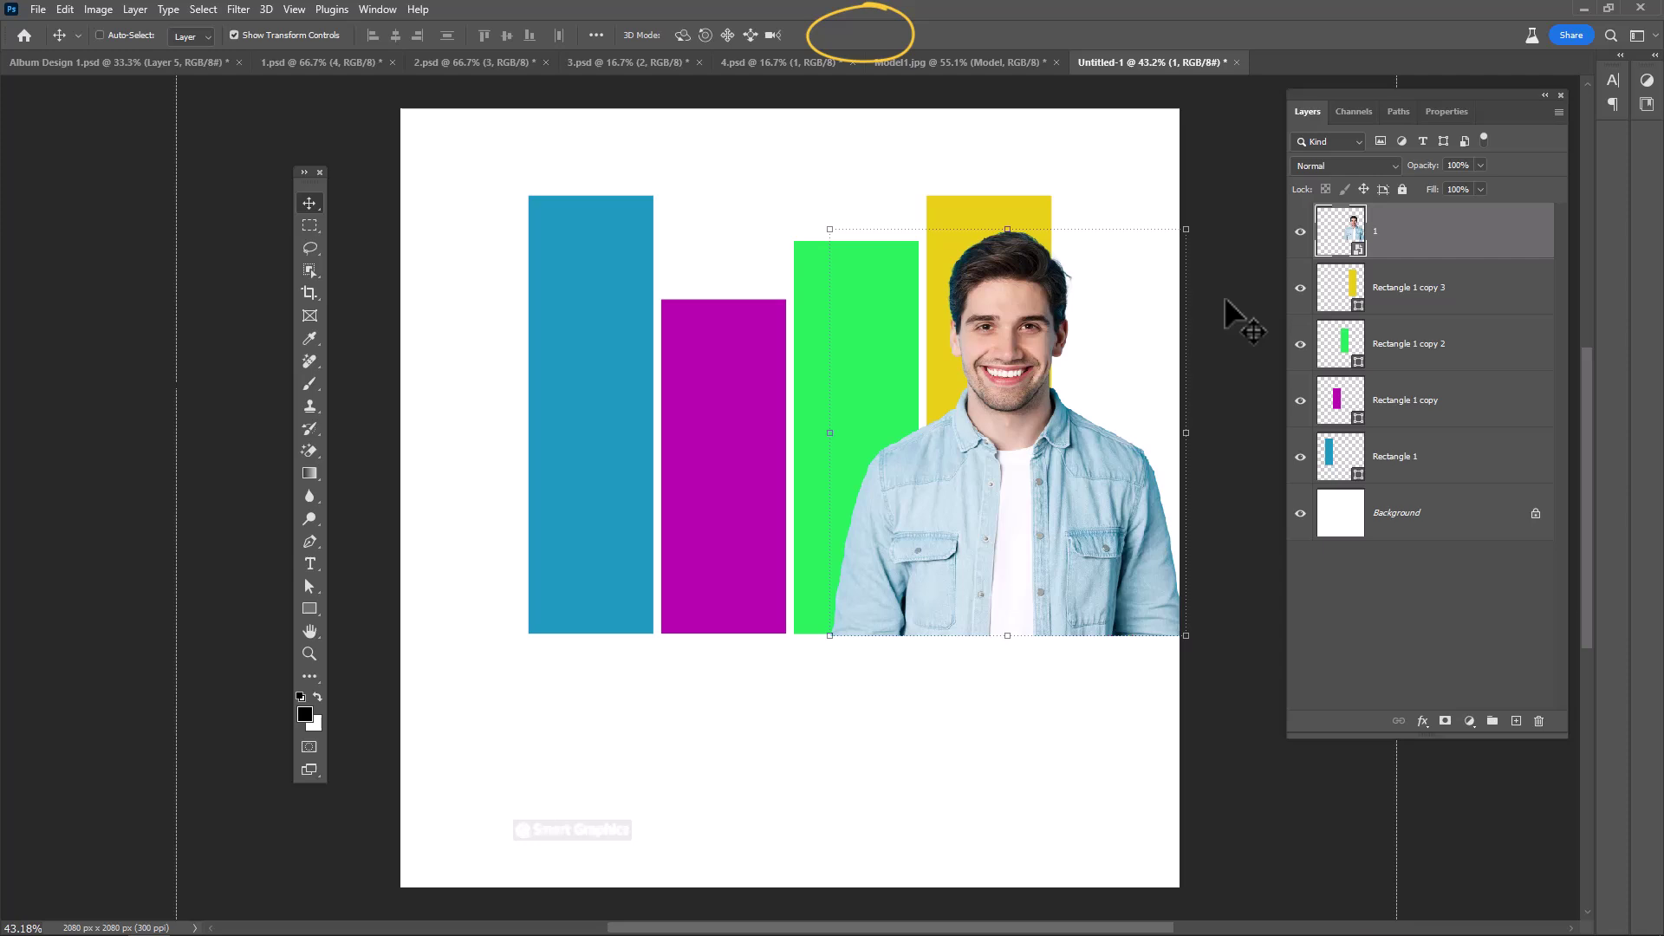
Step: Clip the man's portrait to the yellow bar
drag(1411, 255, 1414, 250)
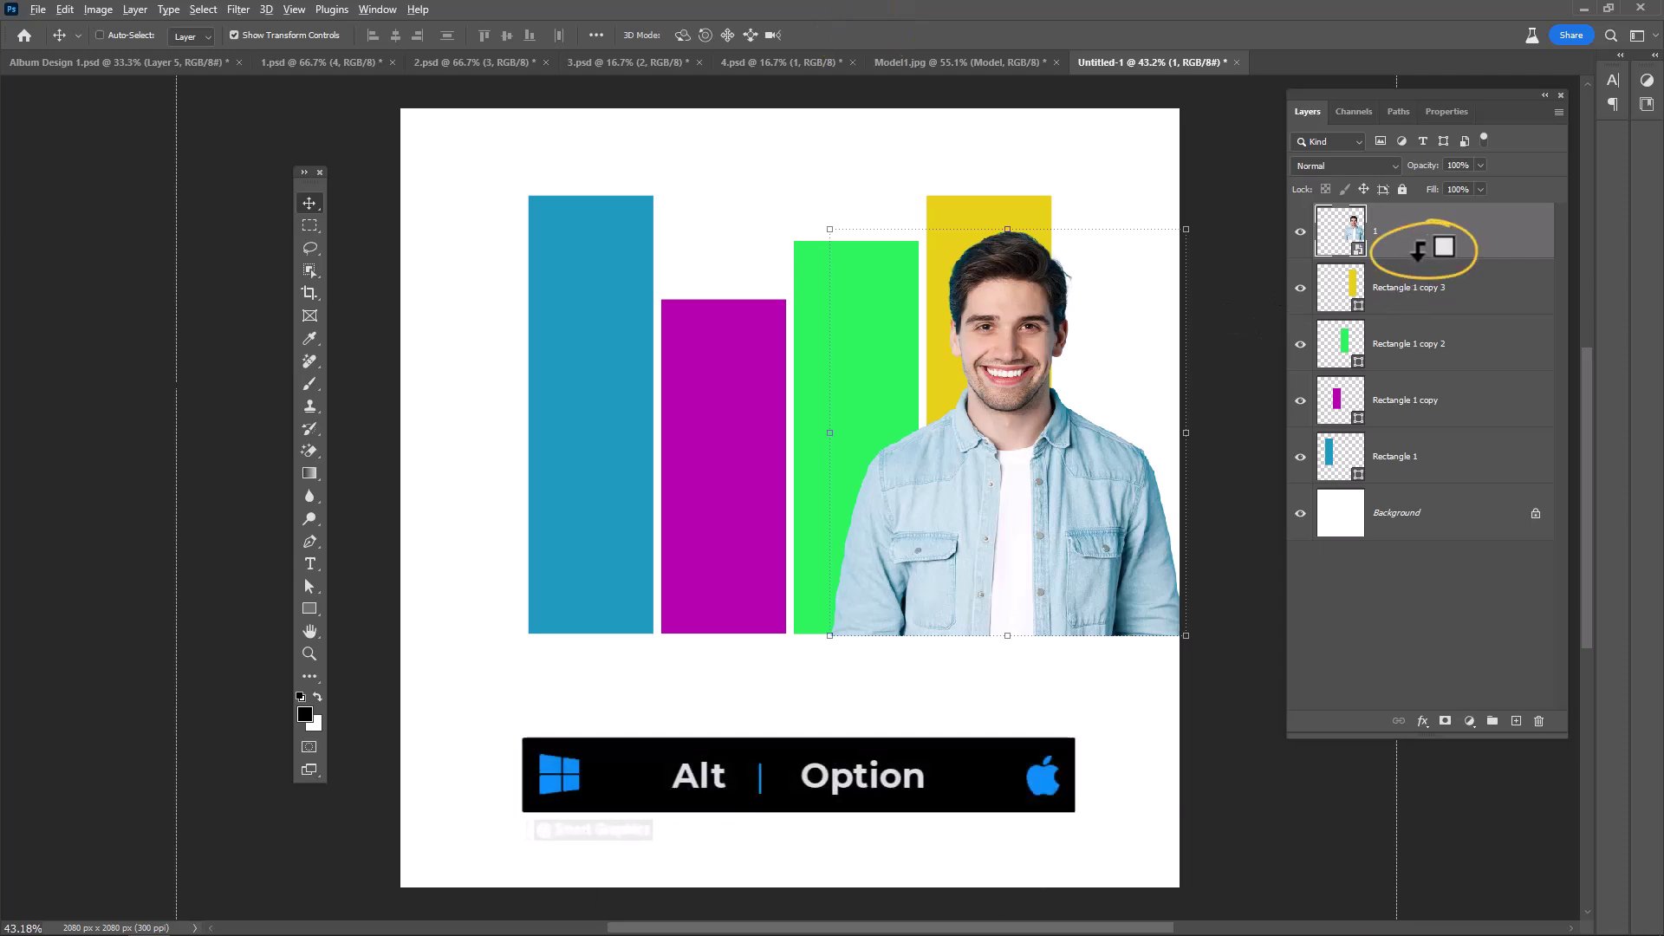
alt+click(1417, 250)
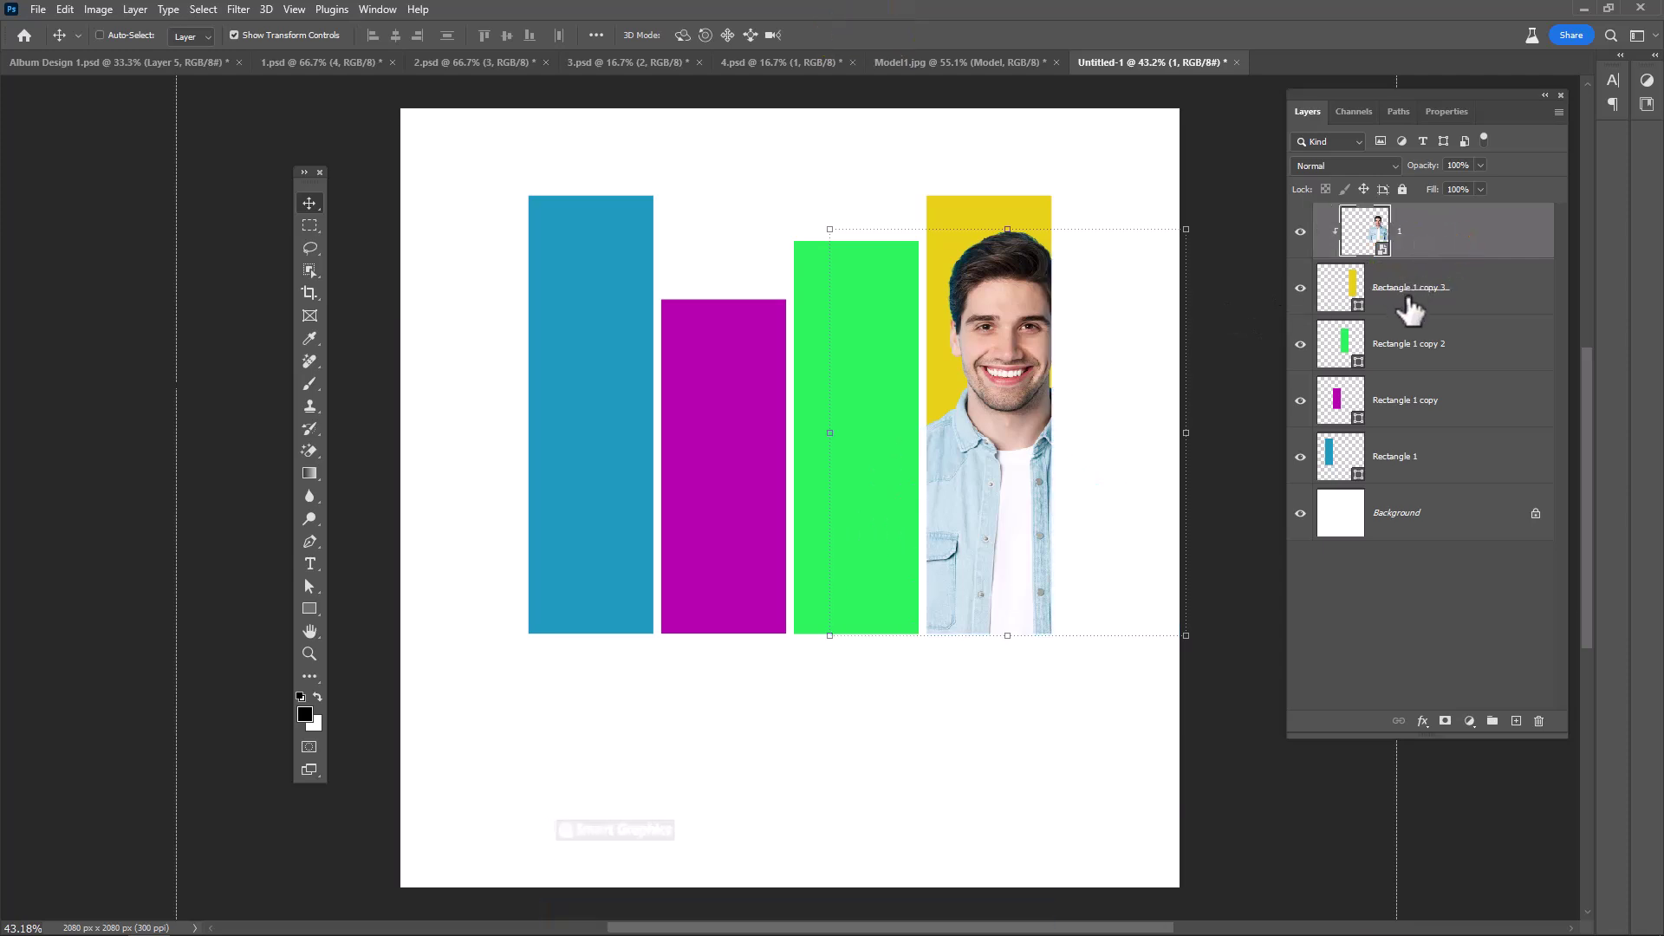
click(1442, 355)
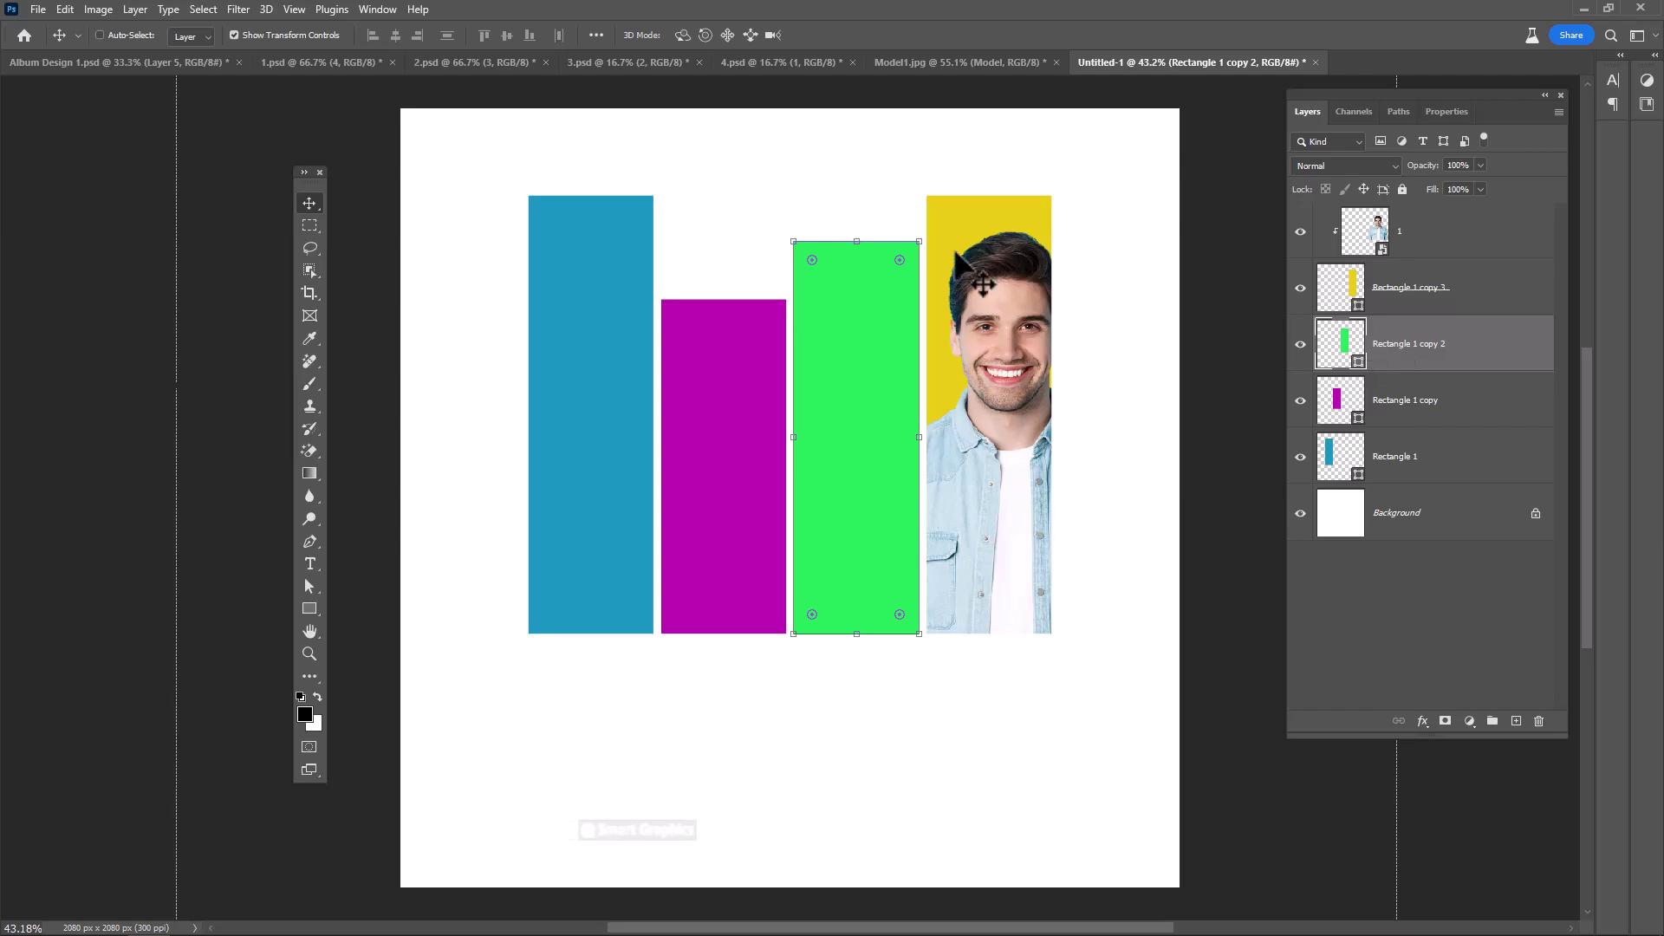
Step: Bring the 3.psd woman's photo in, scale it, and clip it to the green bar
click(628, 60)
mouse_move(651, 204)
mouse_down()
mouse_move(1172, 77)
mouse_move(809, 439)
mouse_up()
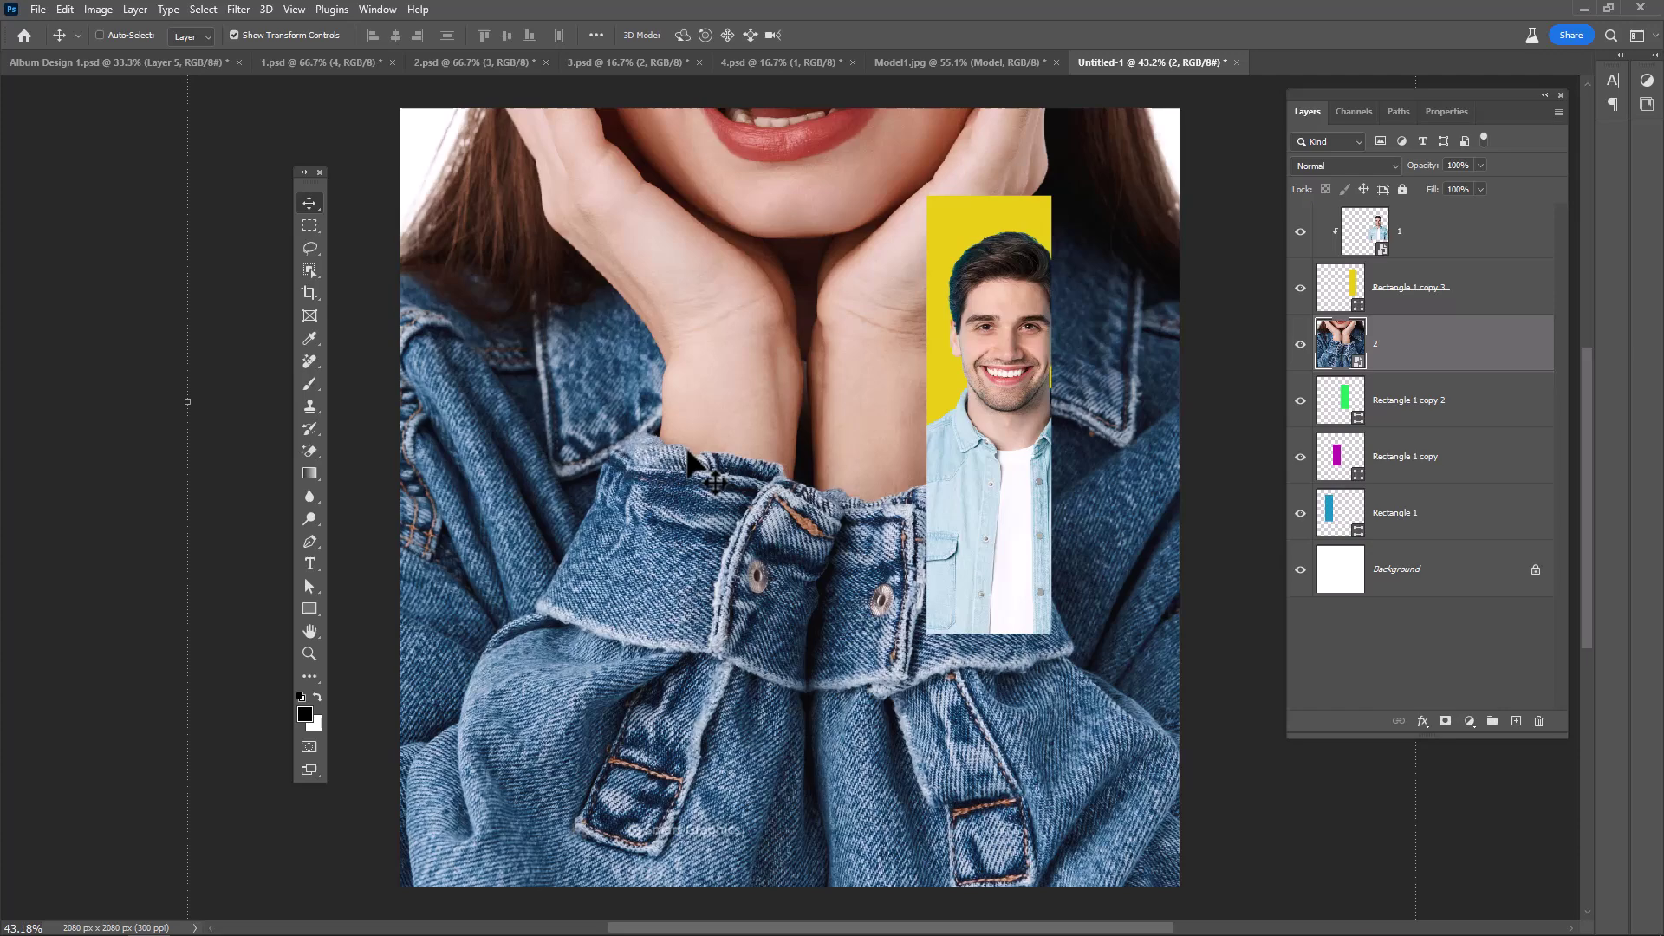
key(ctrl+t)
drag(193, 455, 987, 314)
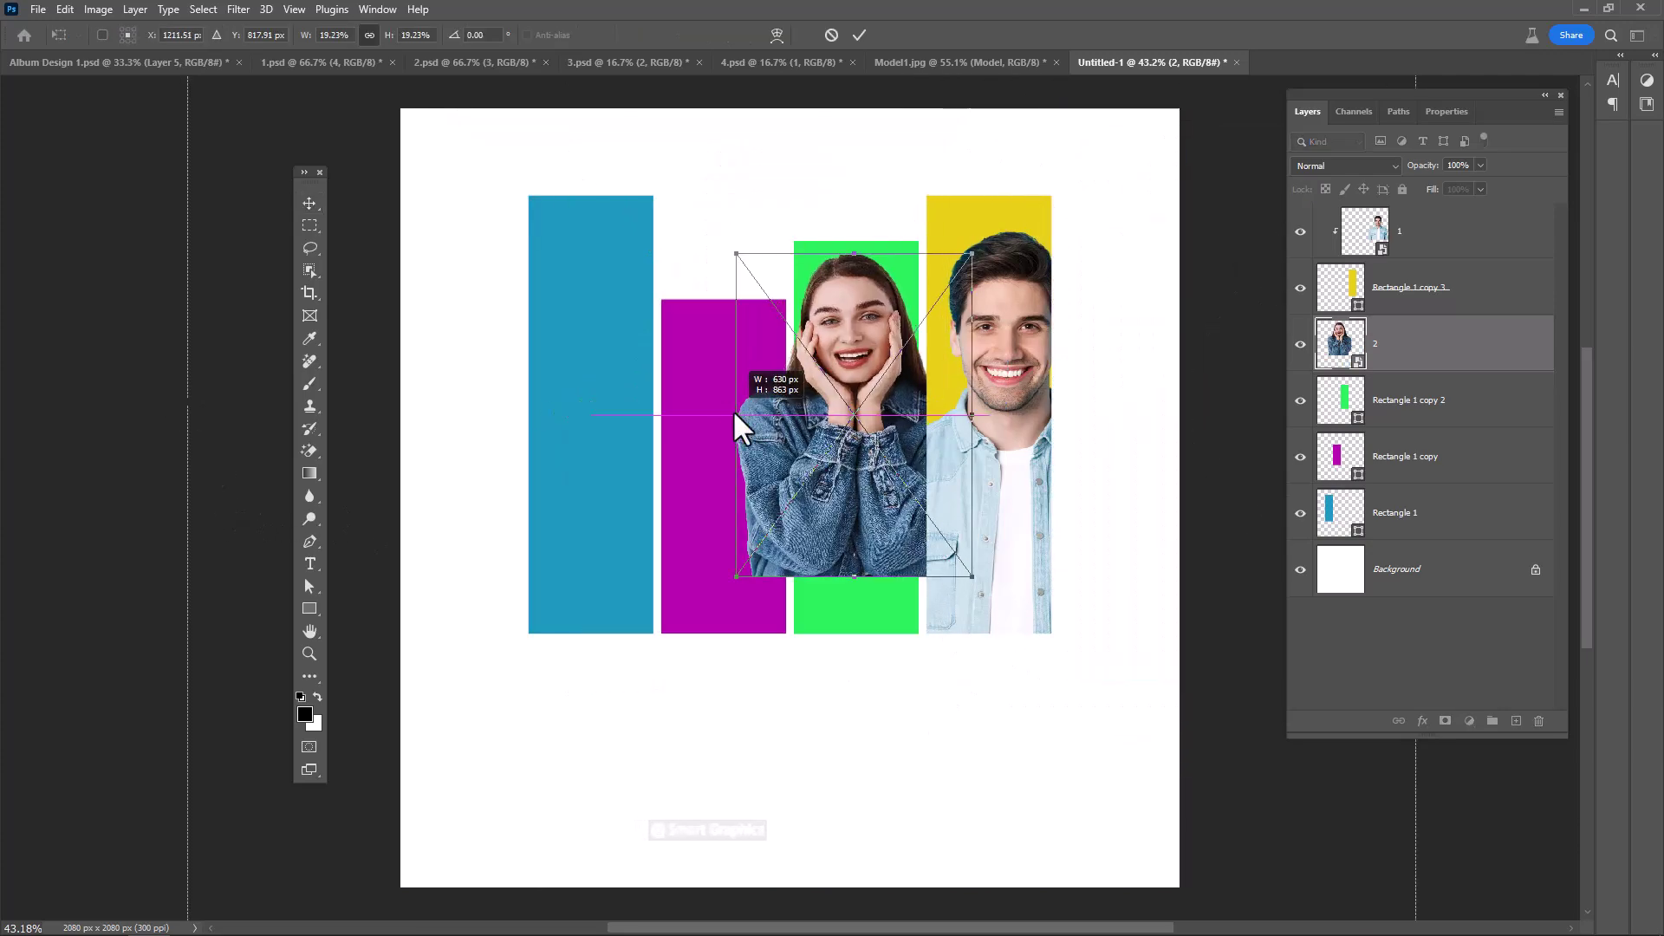
key(Return)
key(ctrl+alt+g)
Step: Place the 2.psd woman's photo over the magenta bar and clip it
ctrl+click(754, 468)
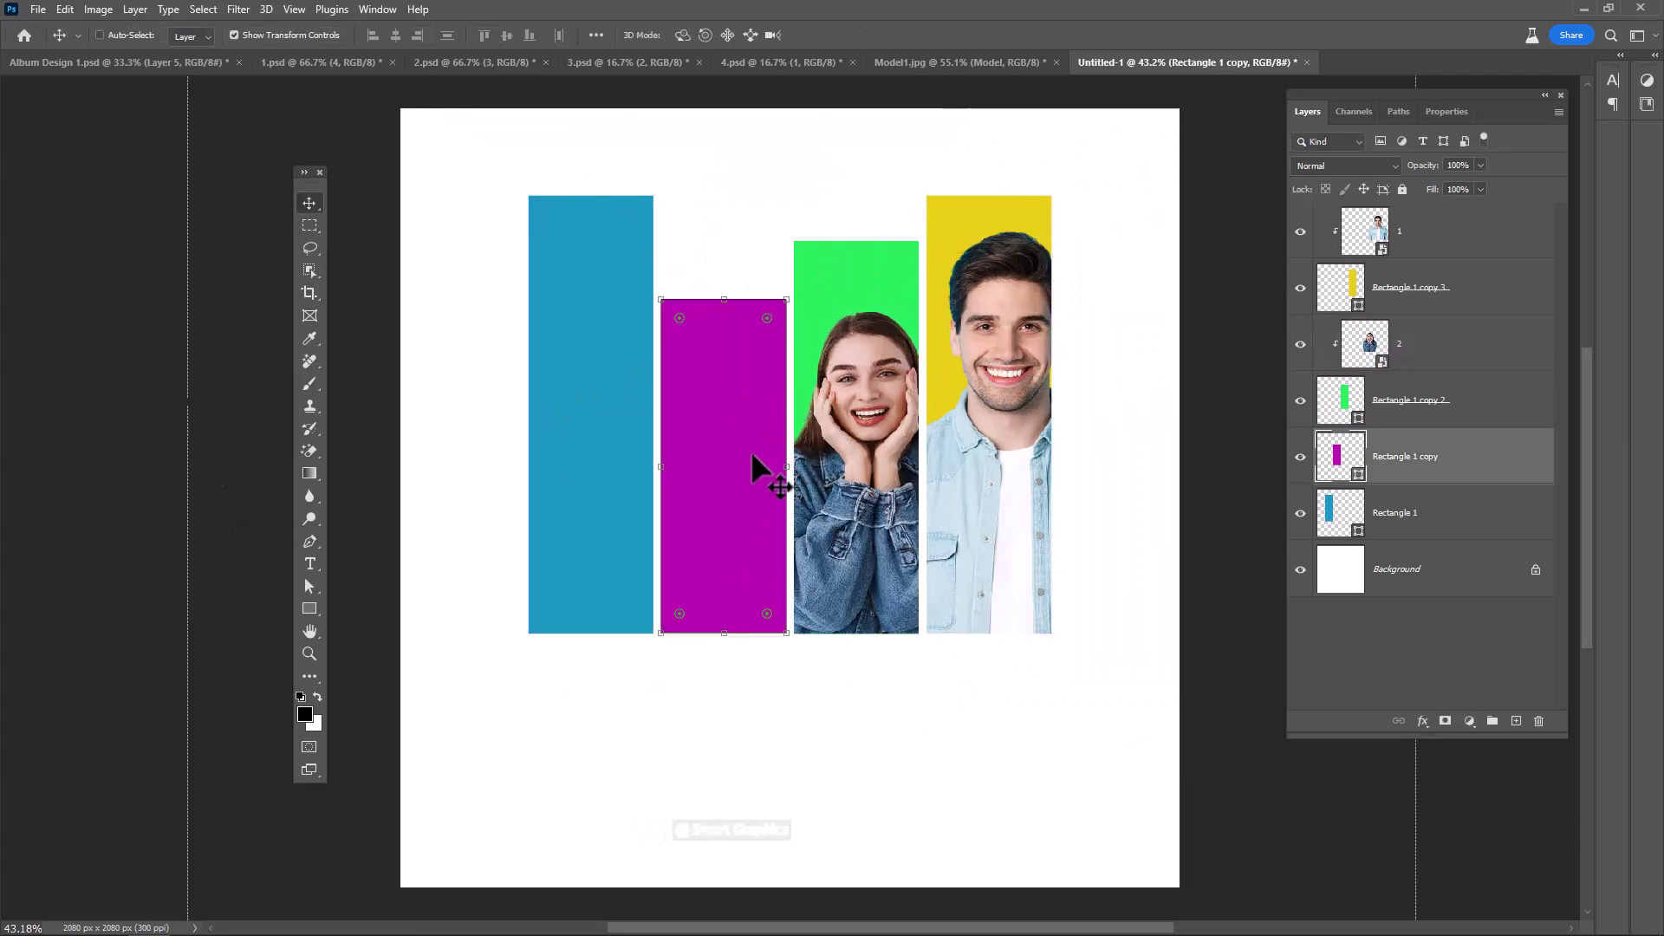
click(446, 74)
mouse_move(779, 390)
mouse_down()
mouse_move(752, 322)
mouse_move(744, 347)
mouse_up()
key(ctrl+t)
key(Return)
key(ctrl+alt+g)
Step: Place the 1.psd sweater man's photo over the blue bar and clip it
ctrl+click(556, 202)
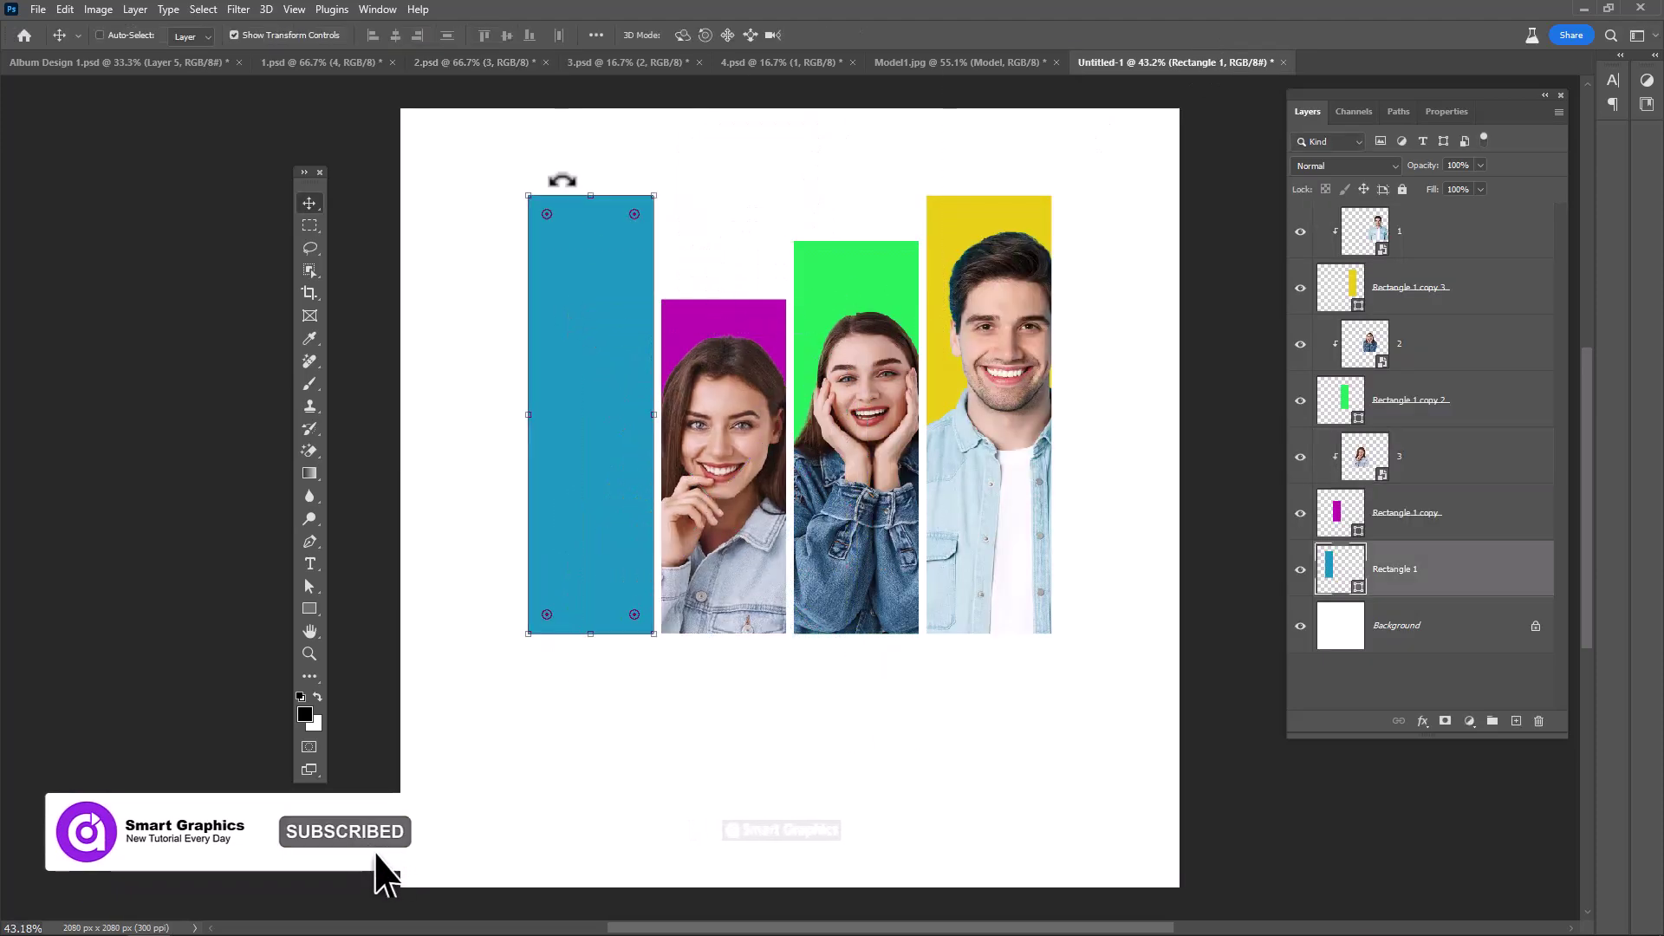
click(321, 62)
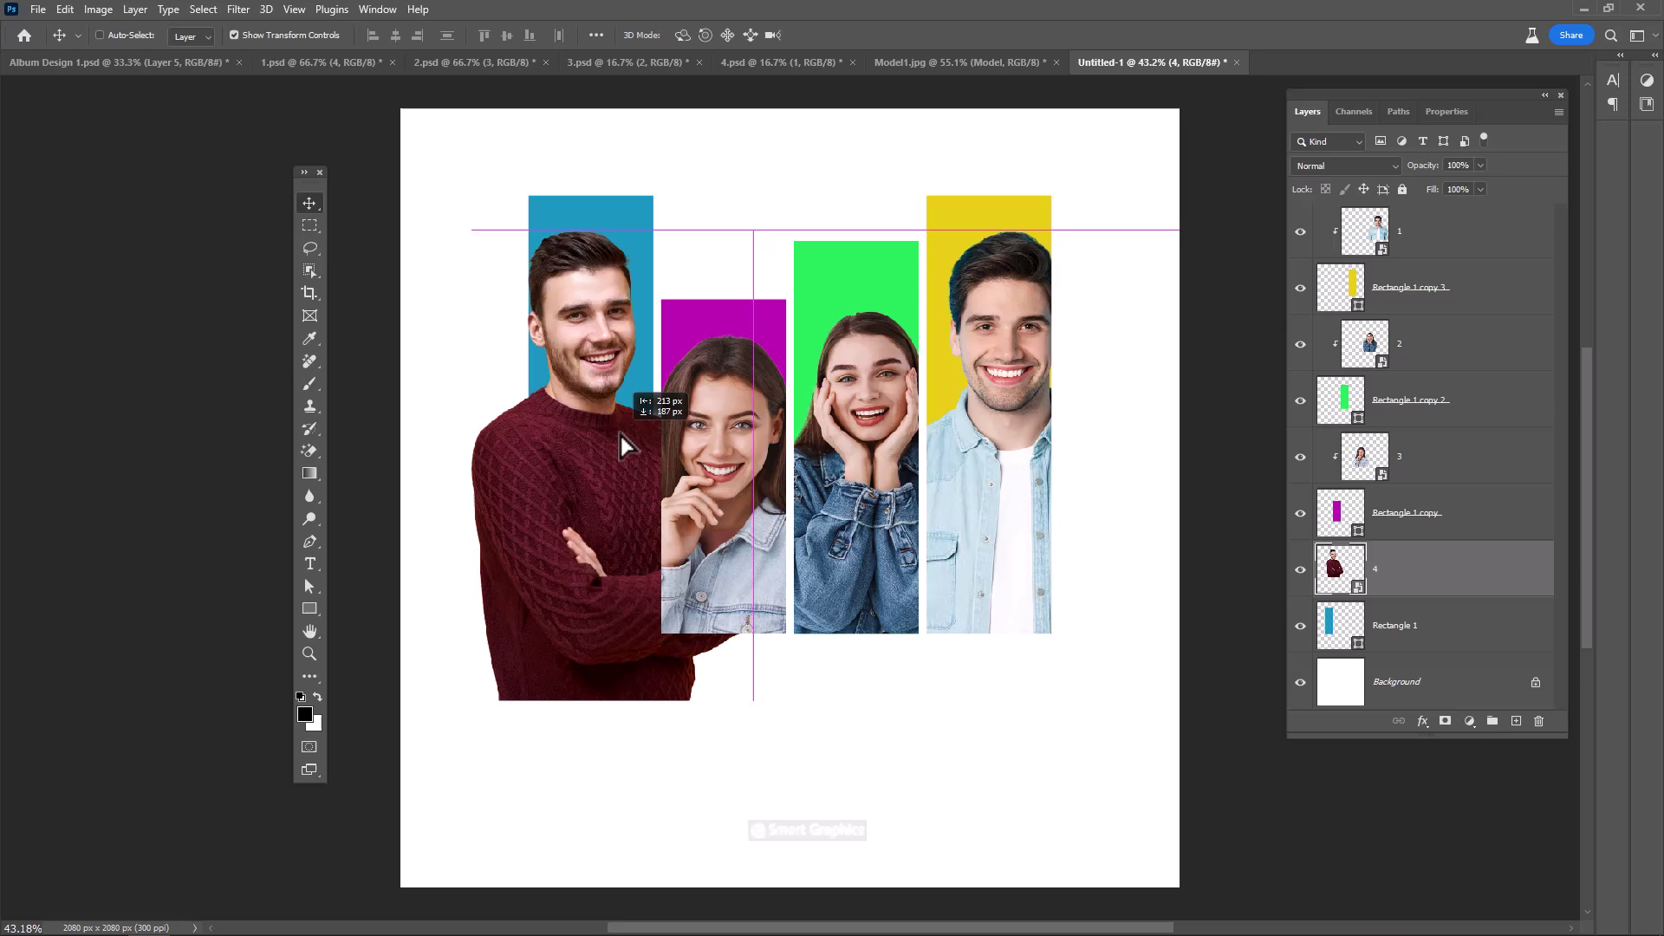
drag(765, 368, 601, 432)
key(ctrl+alt+g)
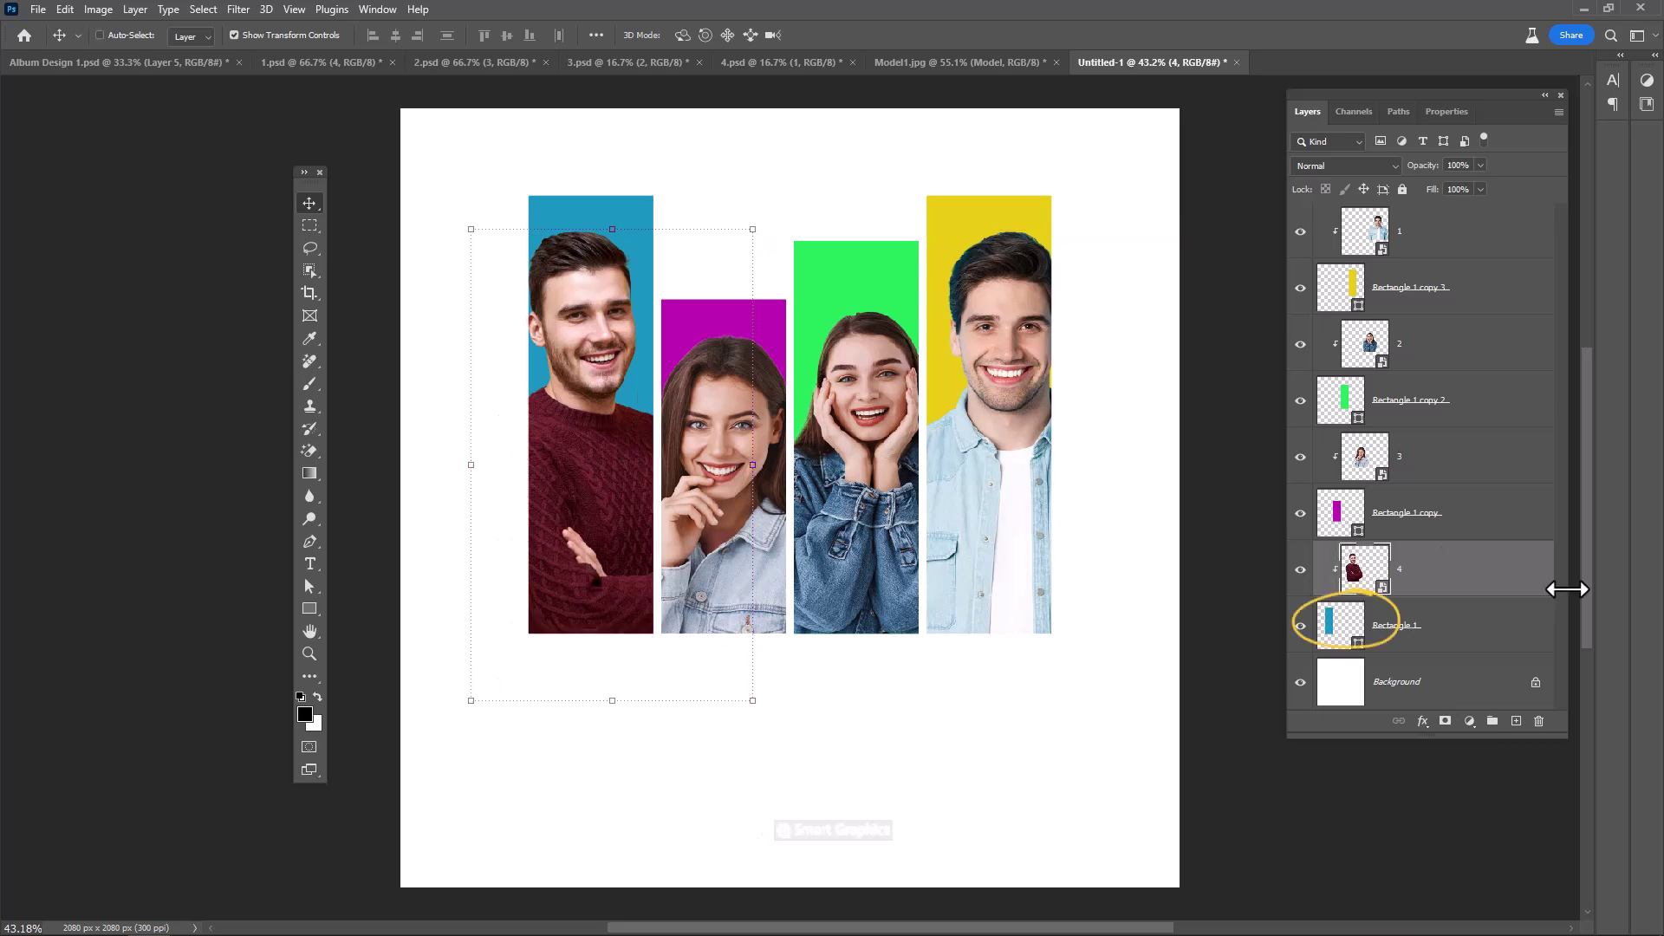
click(1487, 628)
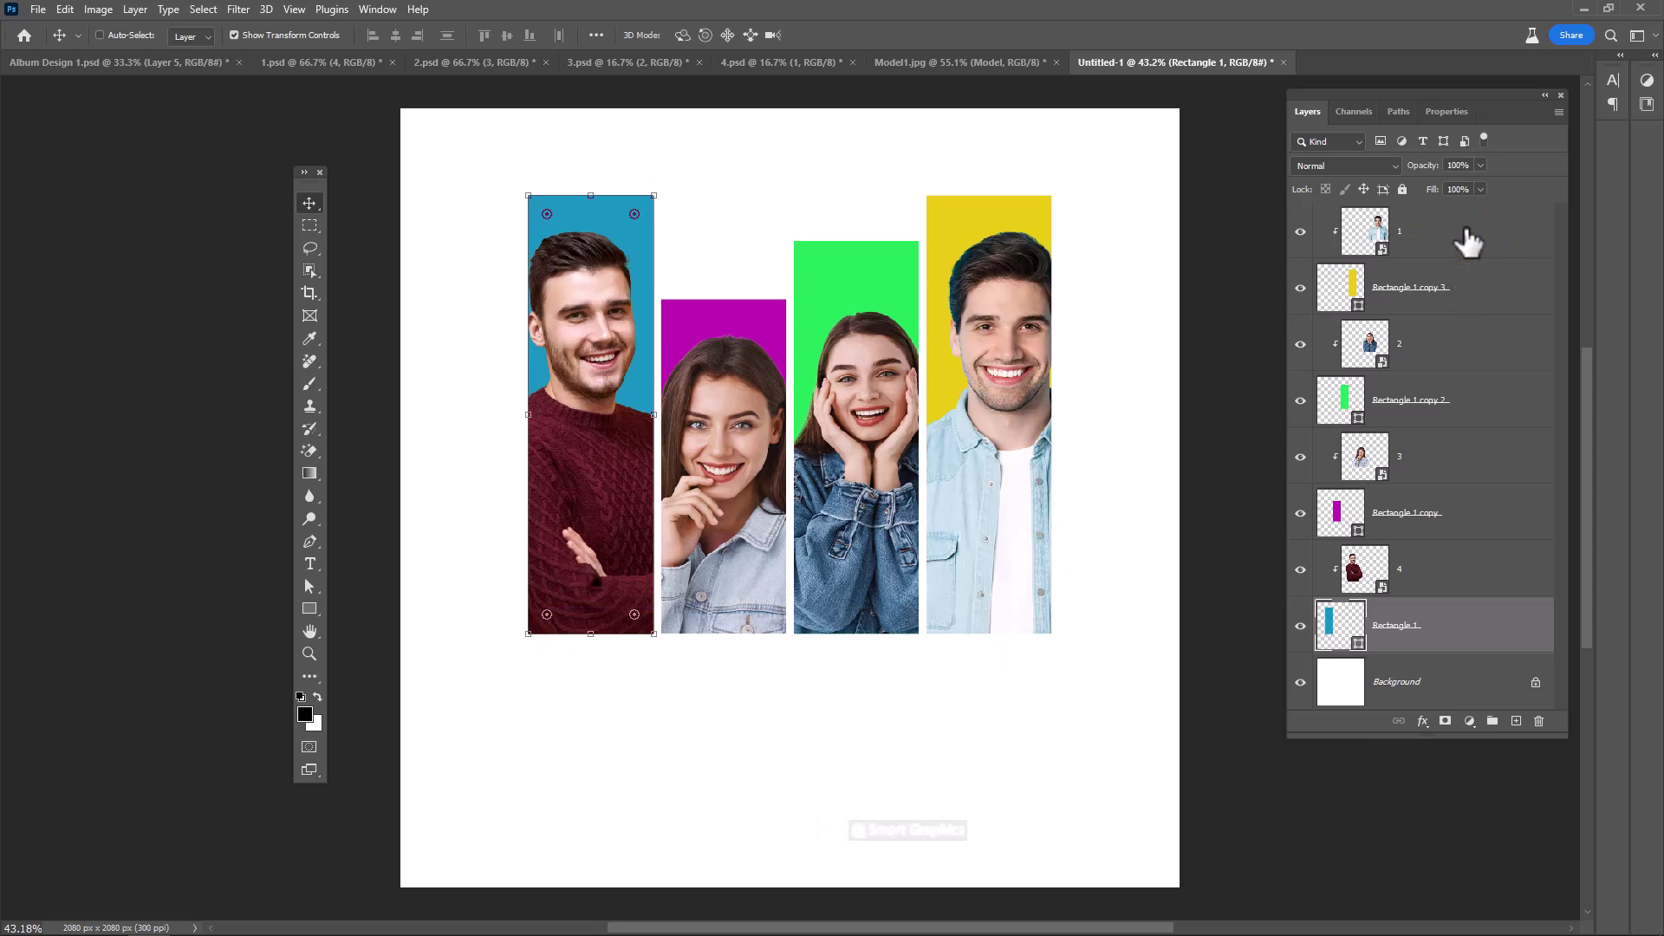
Step: Group every bar and portrait layer, duplicate the group with Ctrl+J, and merge the copy
shift+click(1467, 241)
key(ctrl+g)
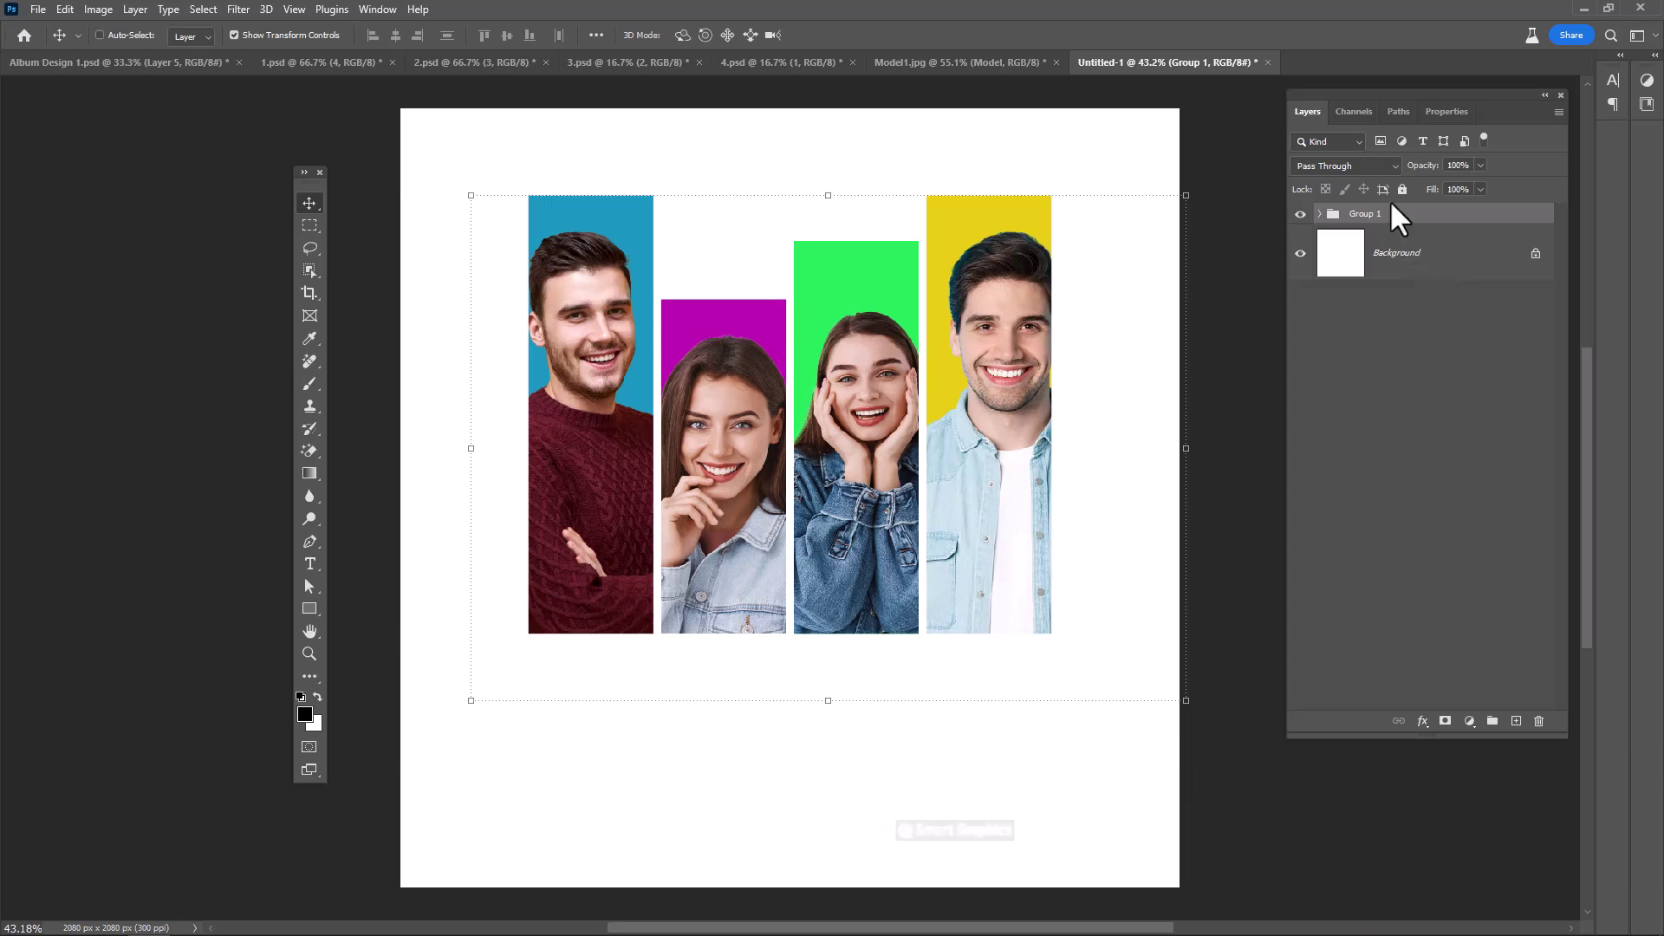
key(ctrl+j)
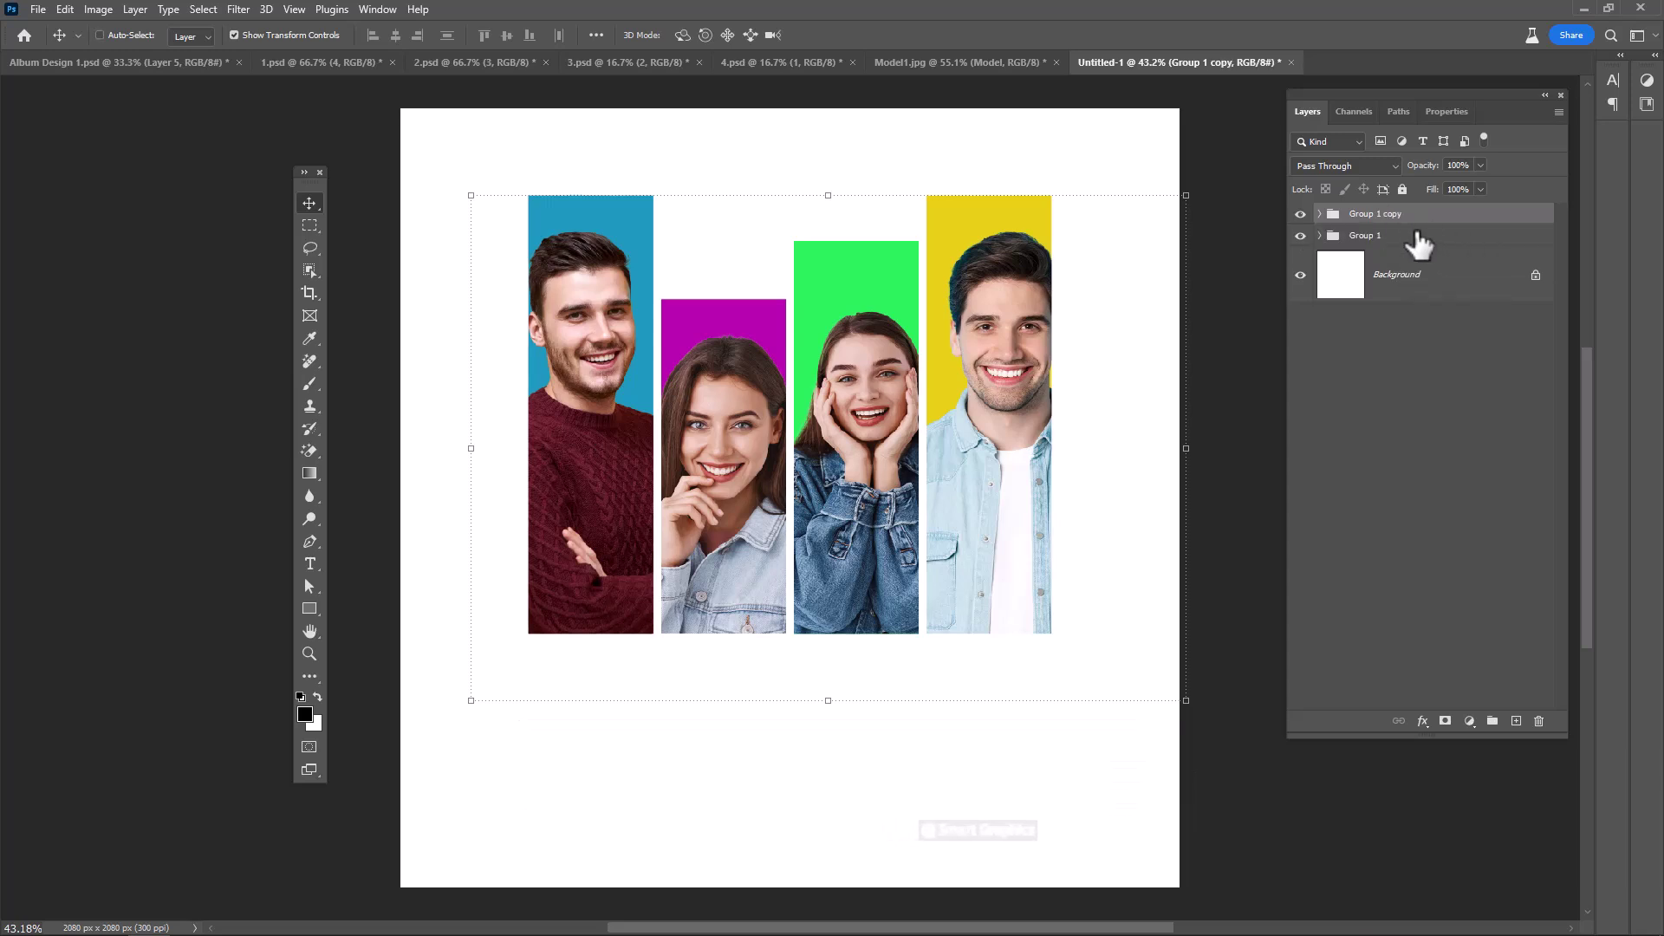
right_click(1404, 217)
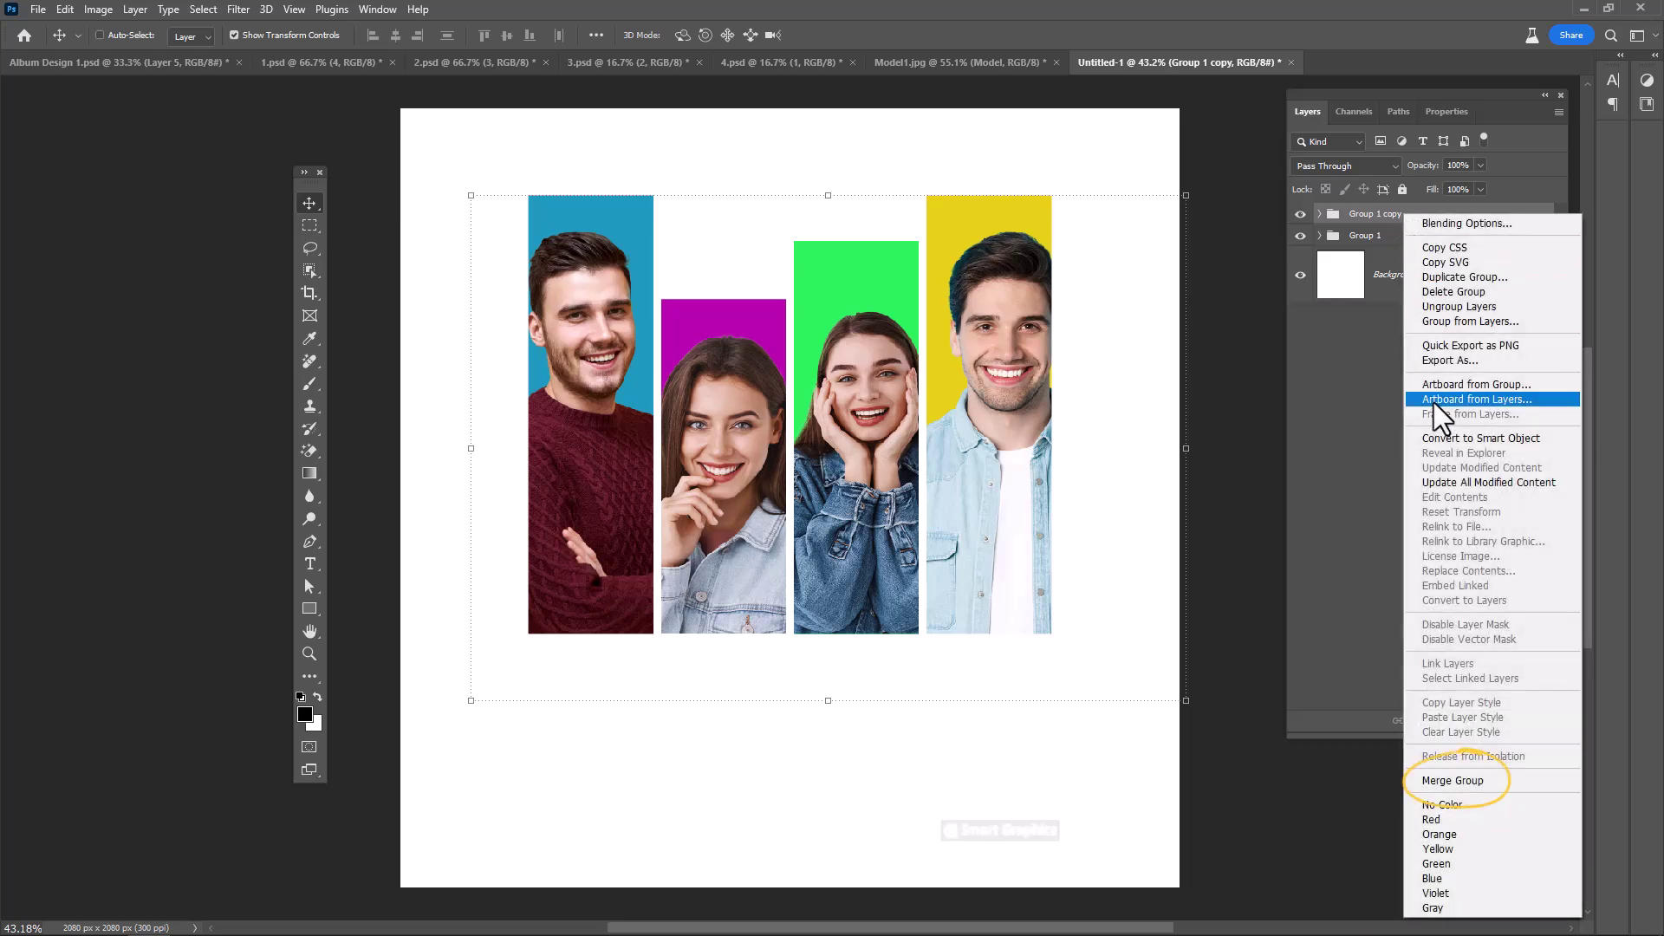
click(1428, 781)
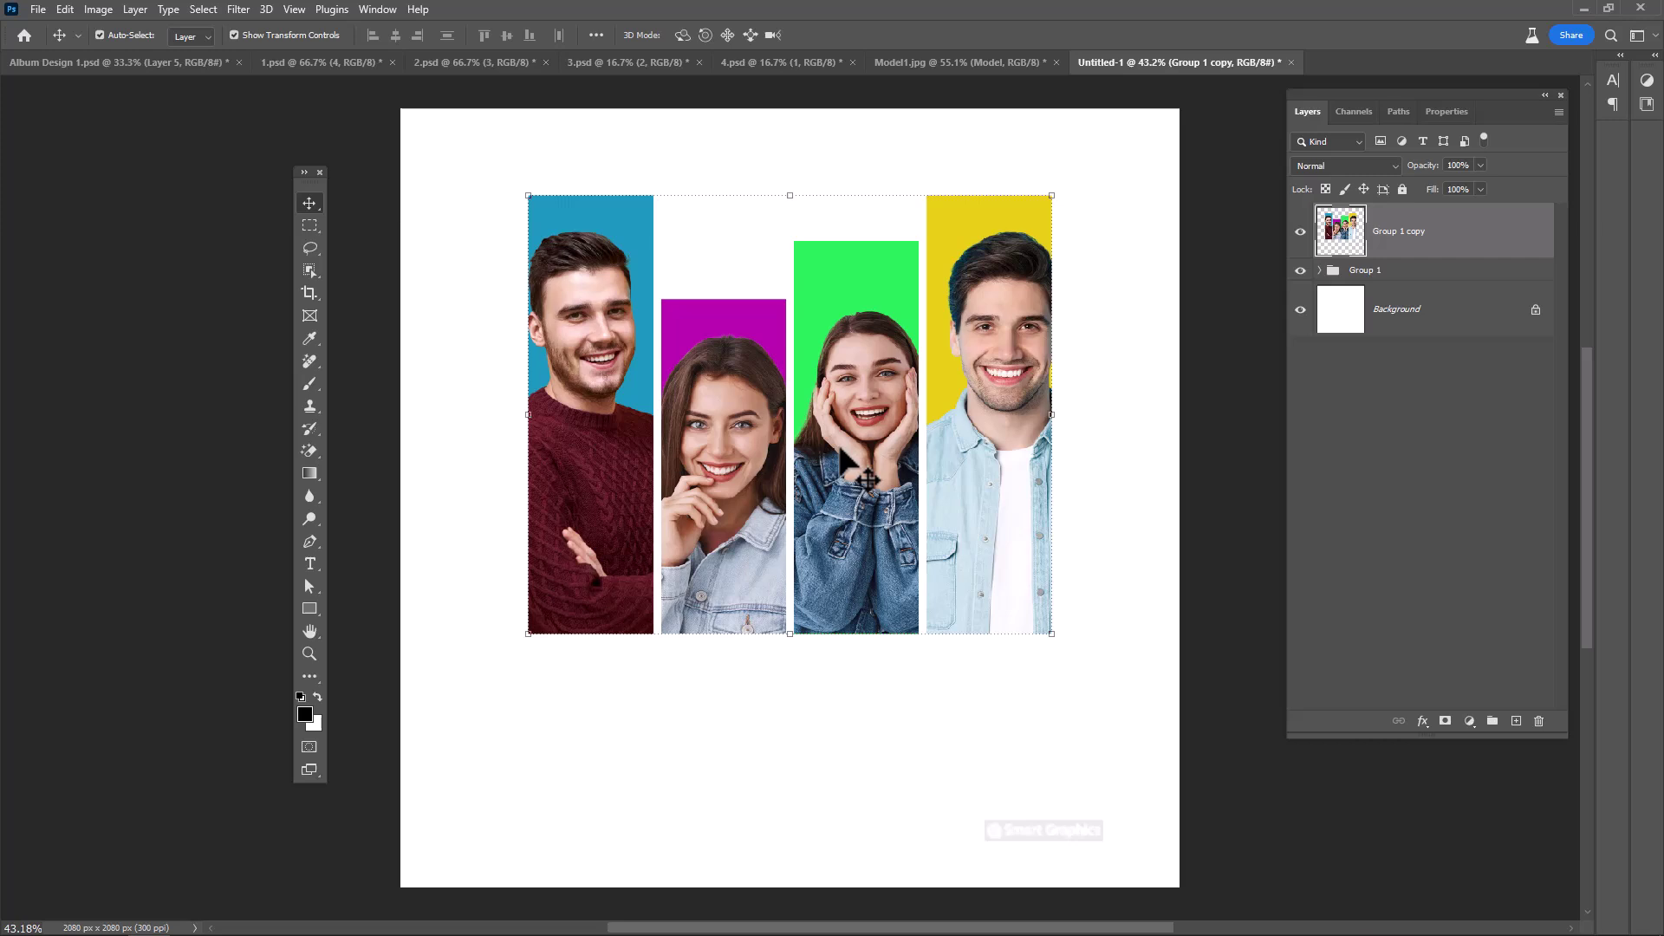
key(ctrl+t)
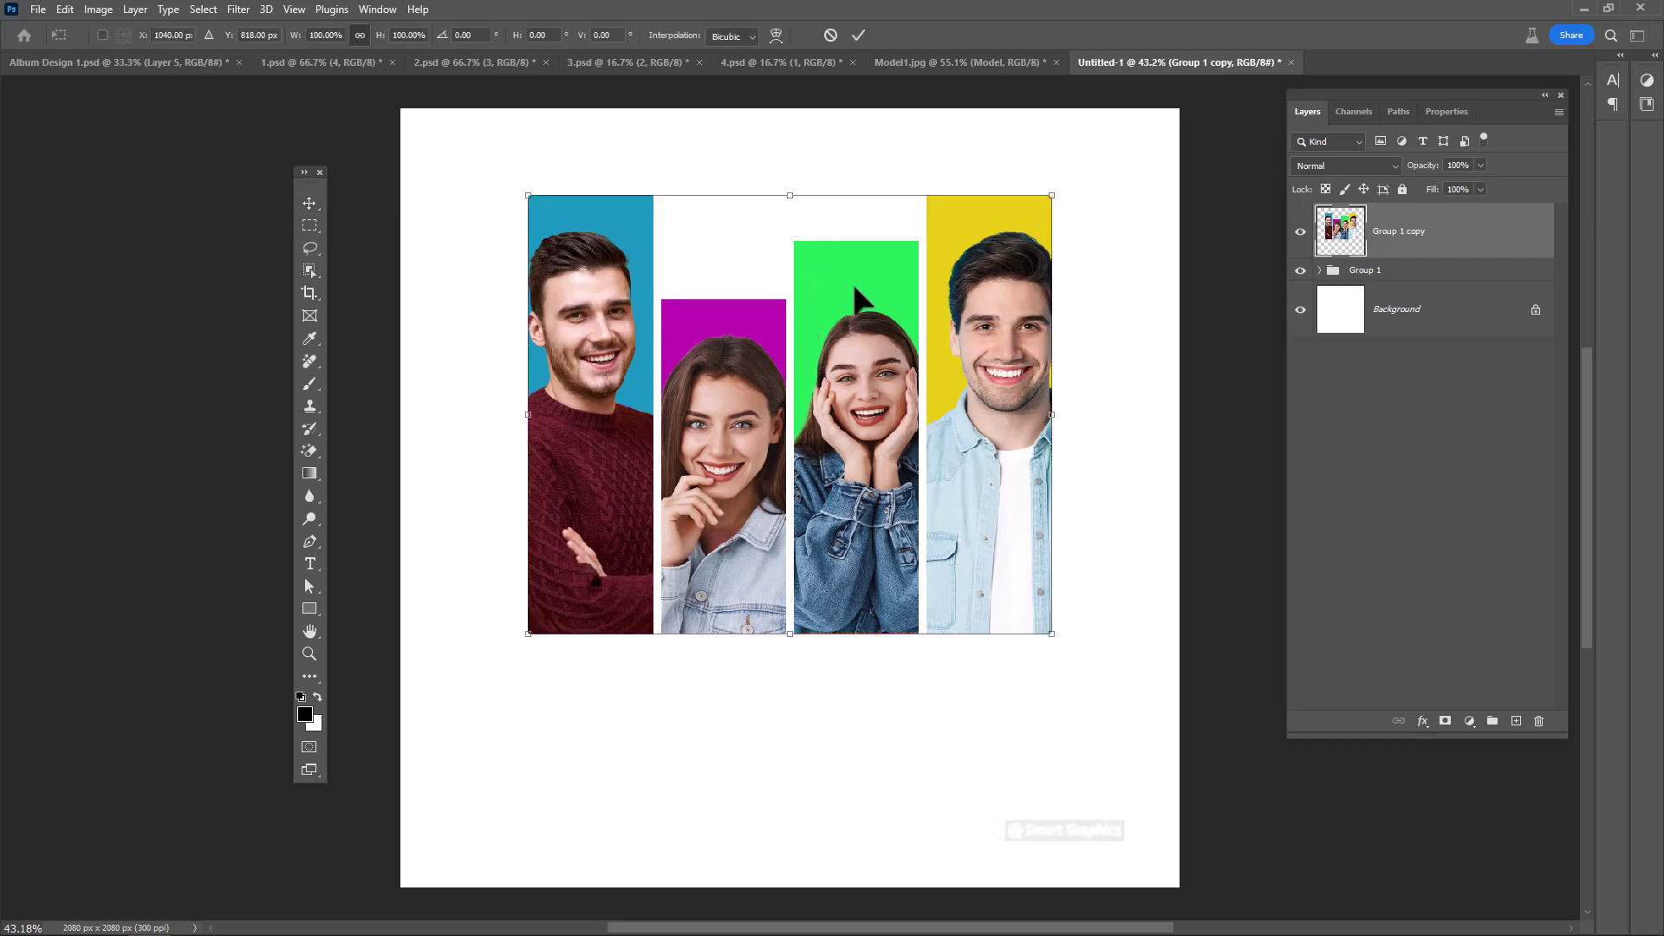
Step: Flip the merged copy vertically and move it below the original bars
right_click(888, 399)
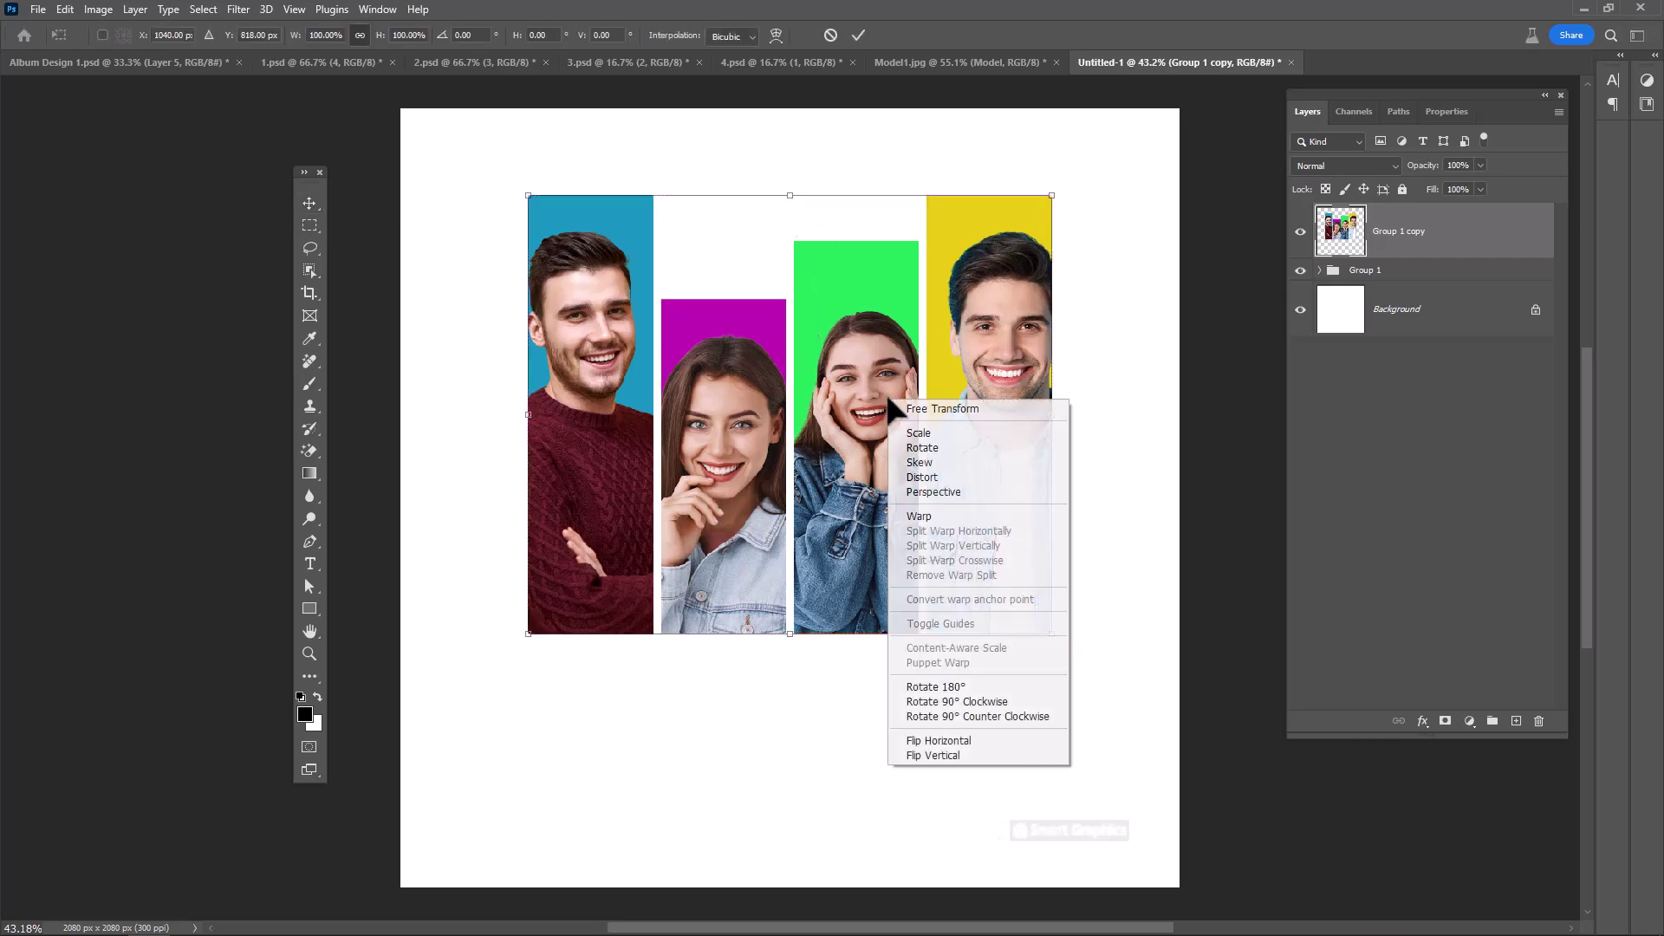
click(937, 753)
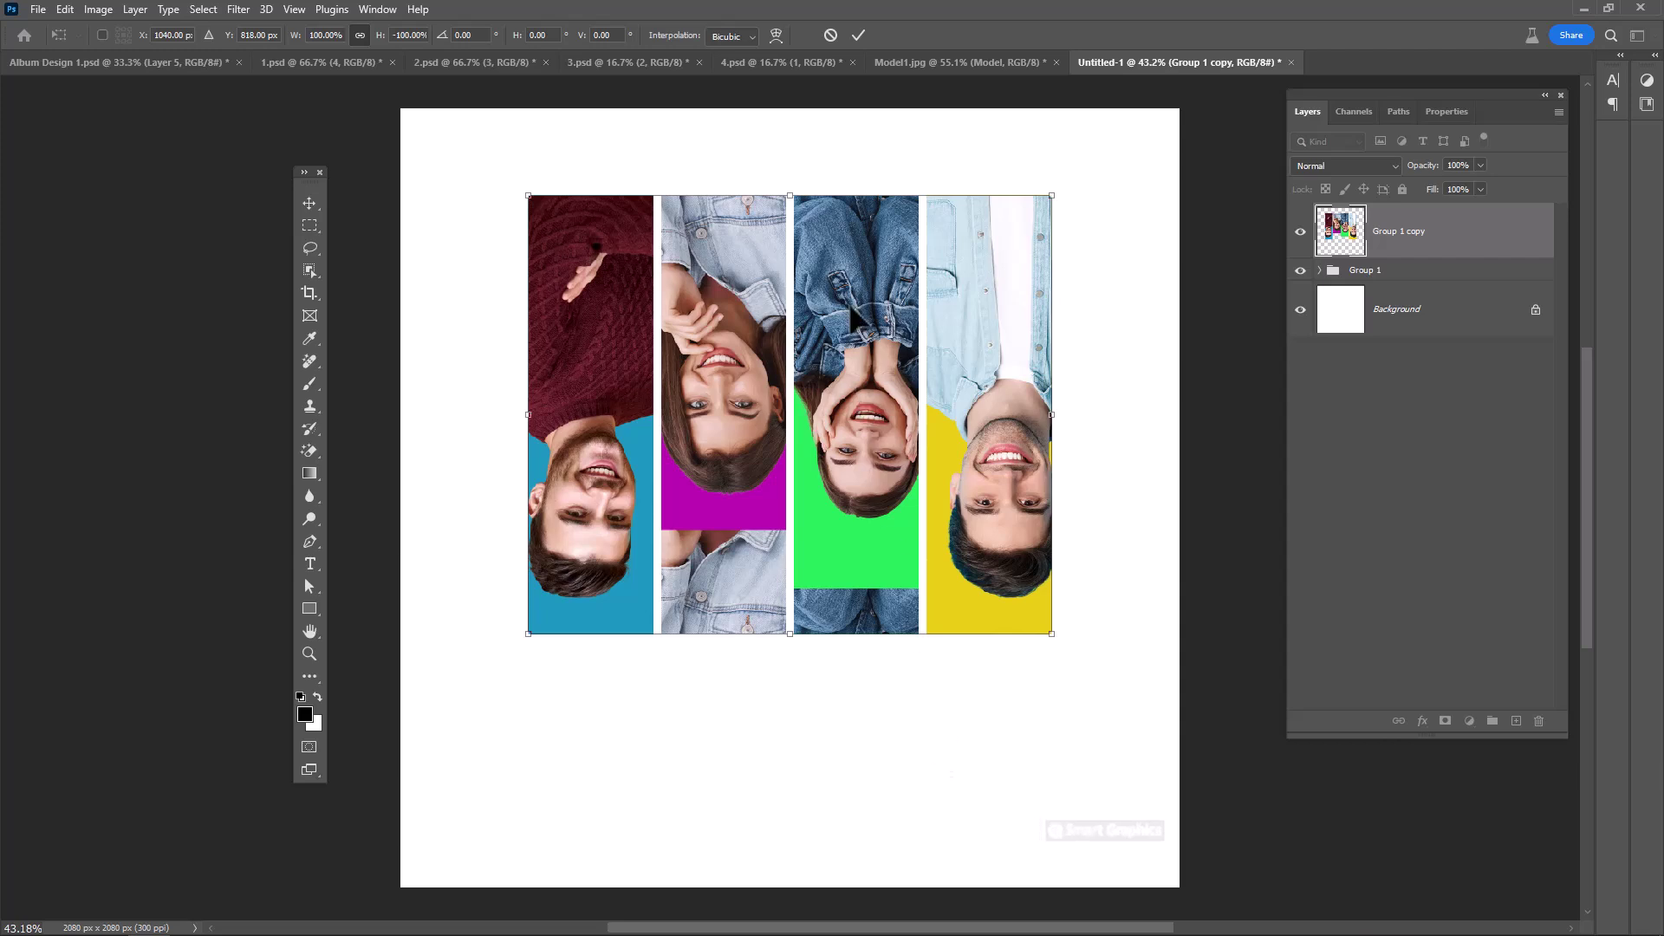
drag(833, 261, 798, 669)
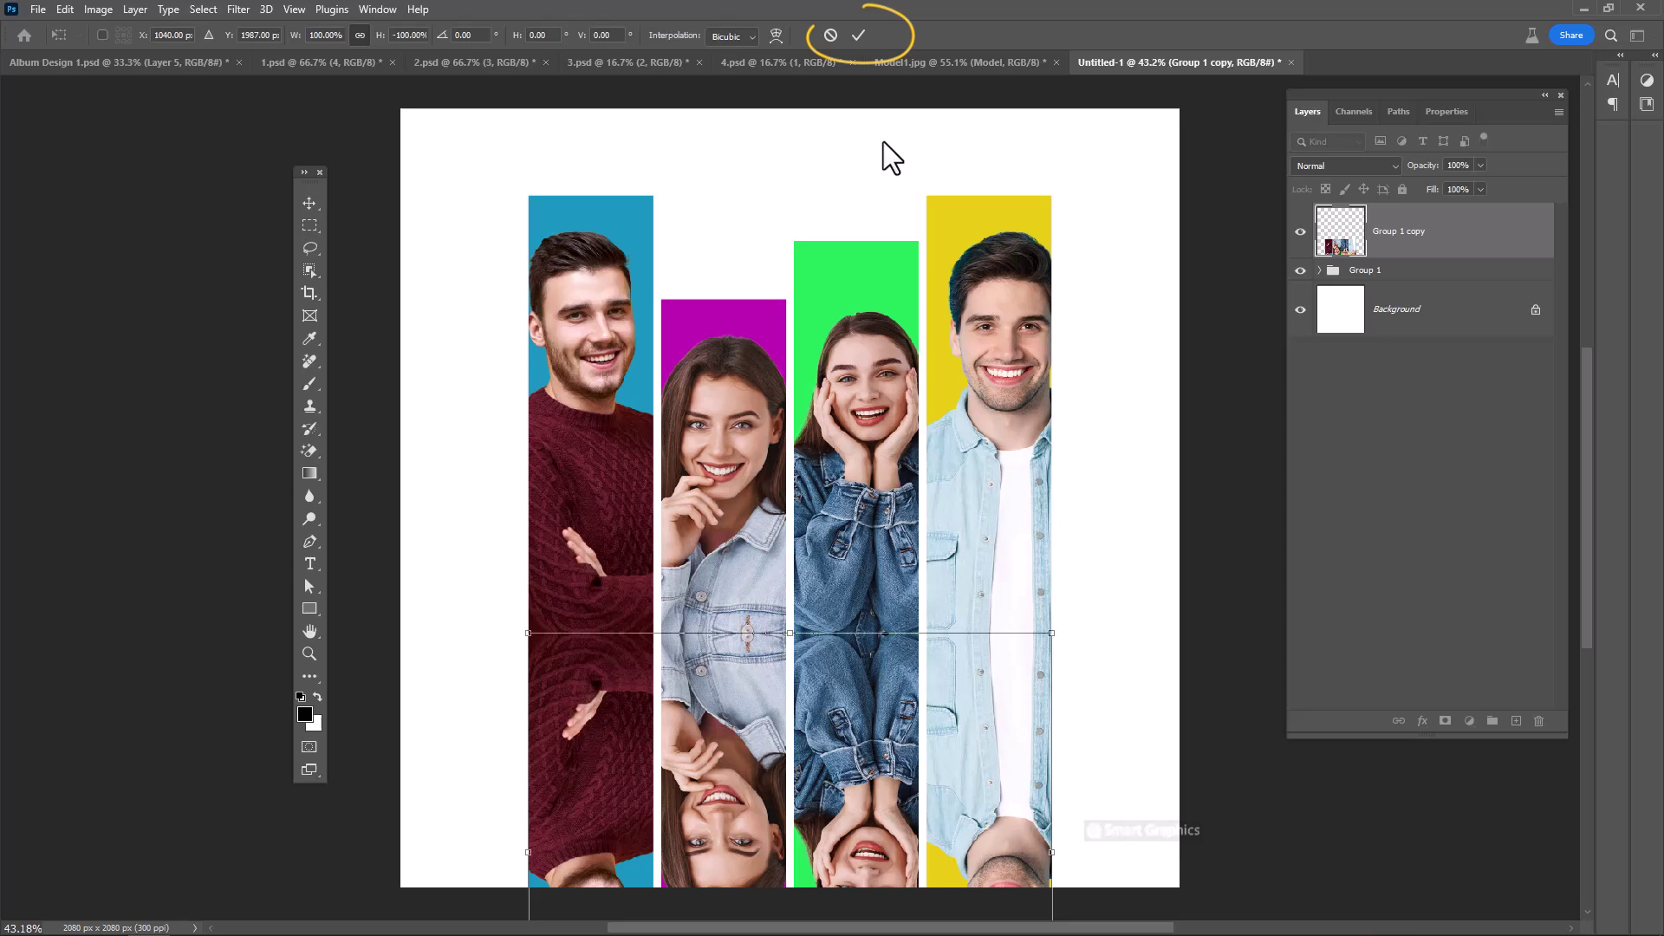
click(858, 36)
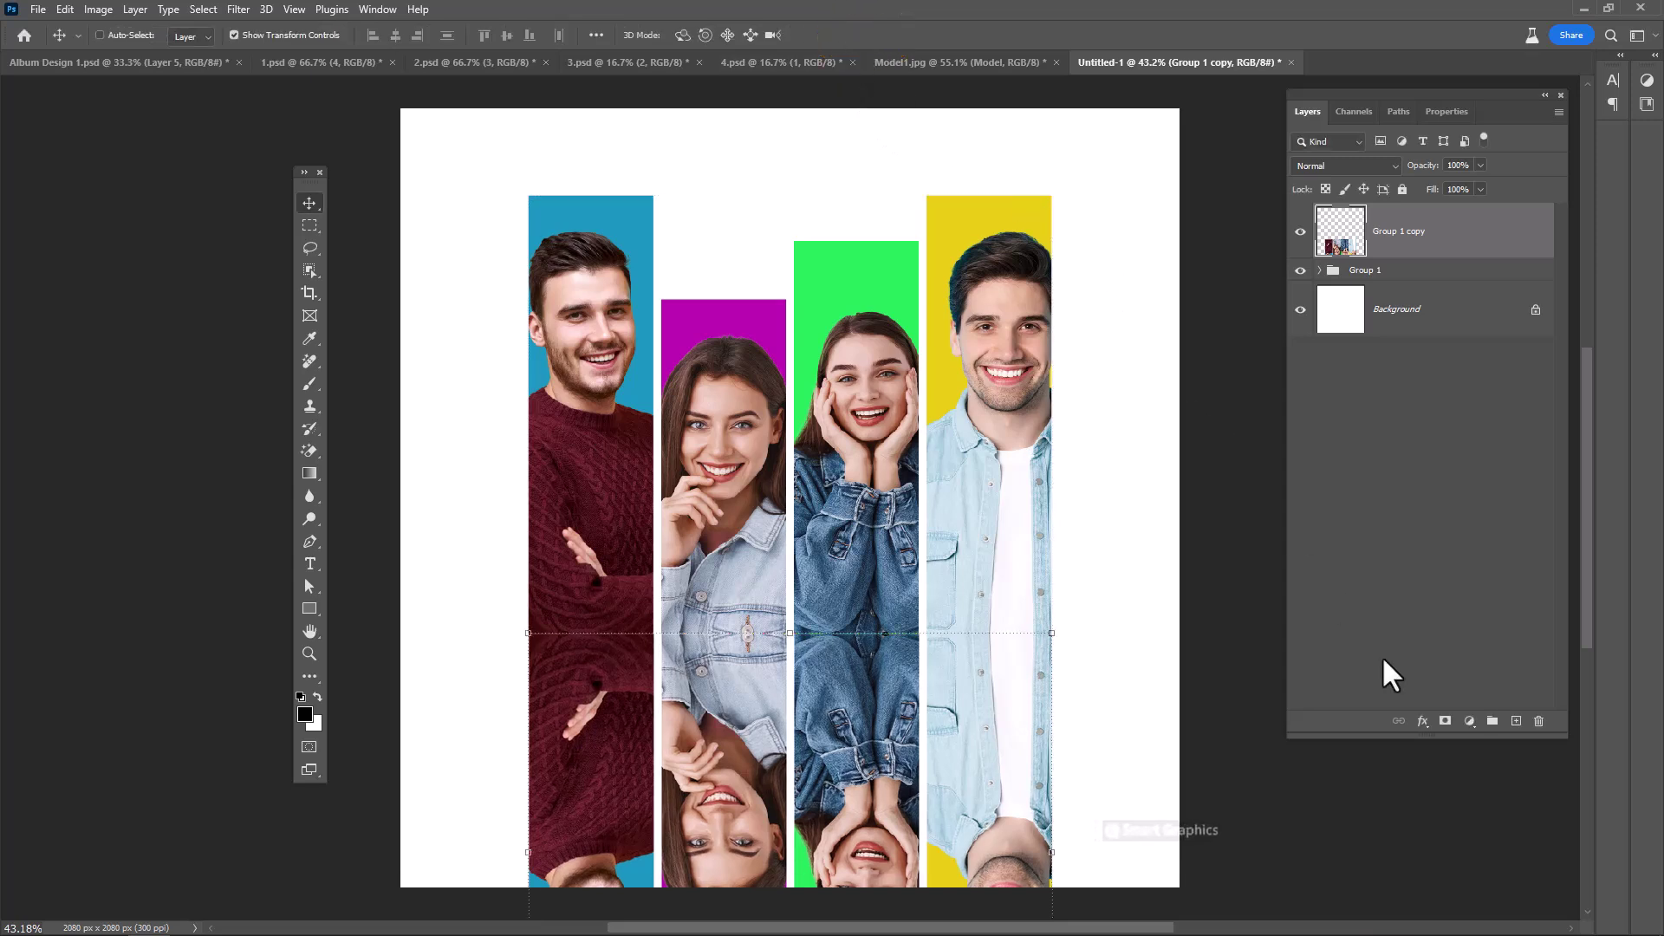
Step: Mask the flipped copy in black and paint white over its top with an enlarged soft round brush
alt+click(1443, 722)
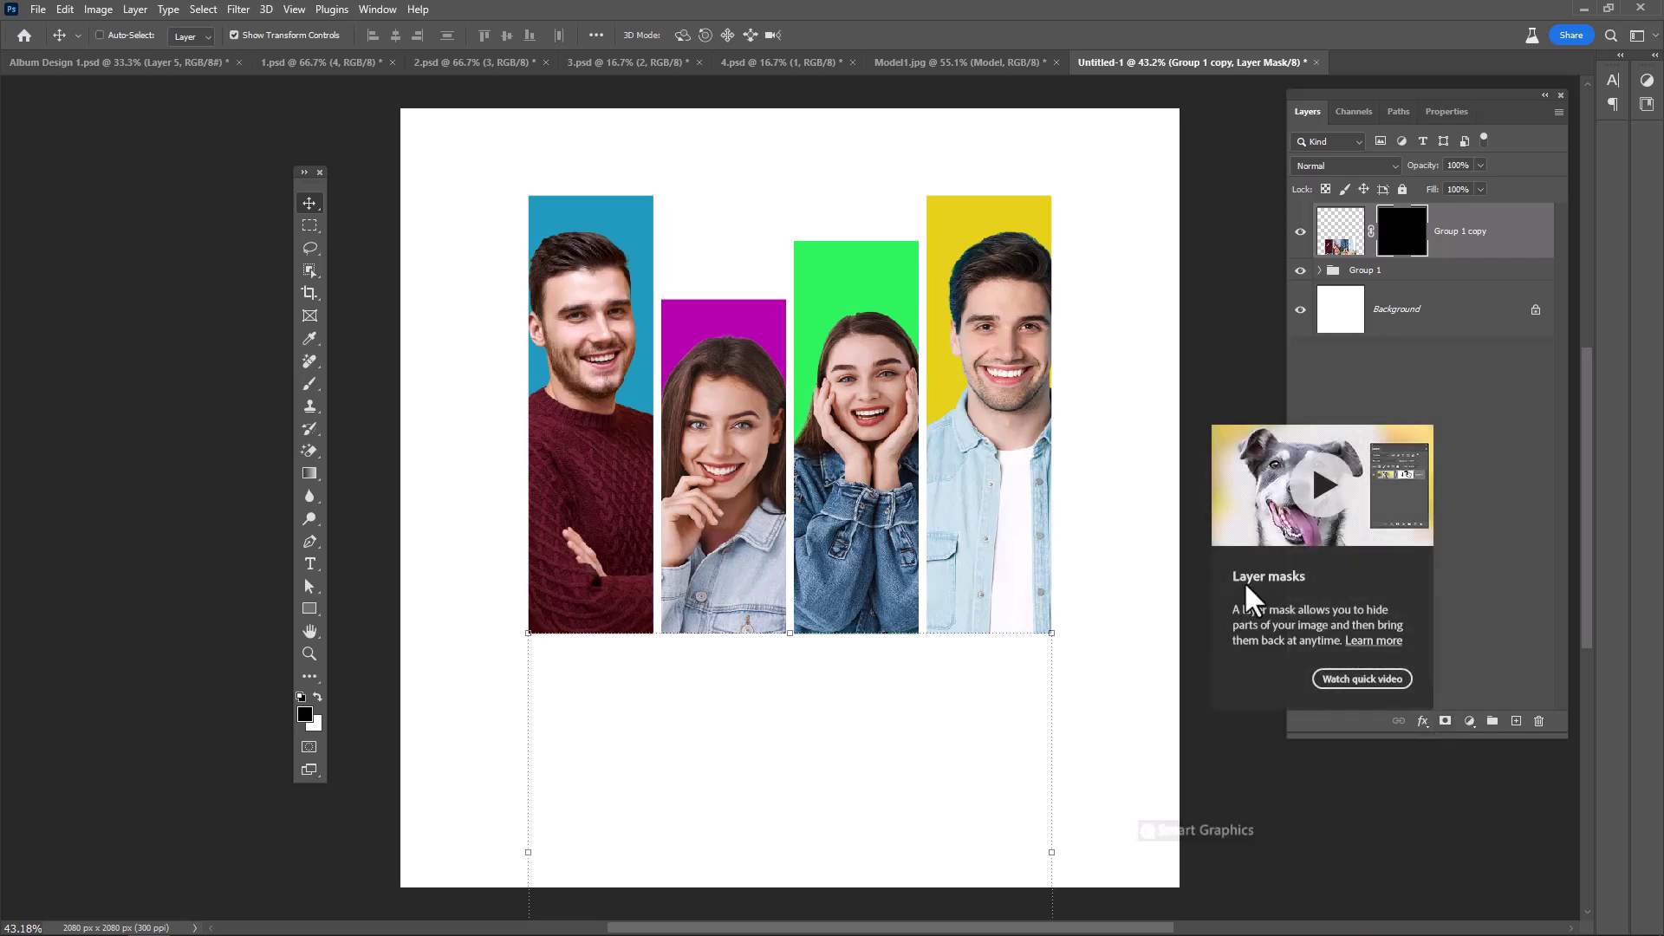
click(309, 383)
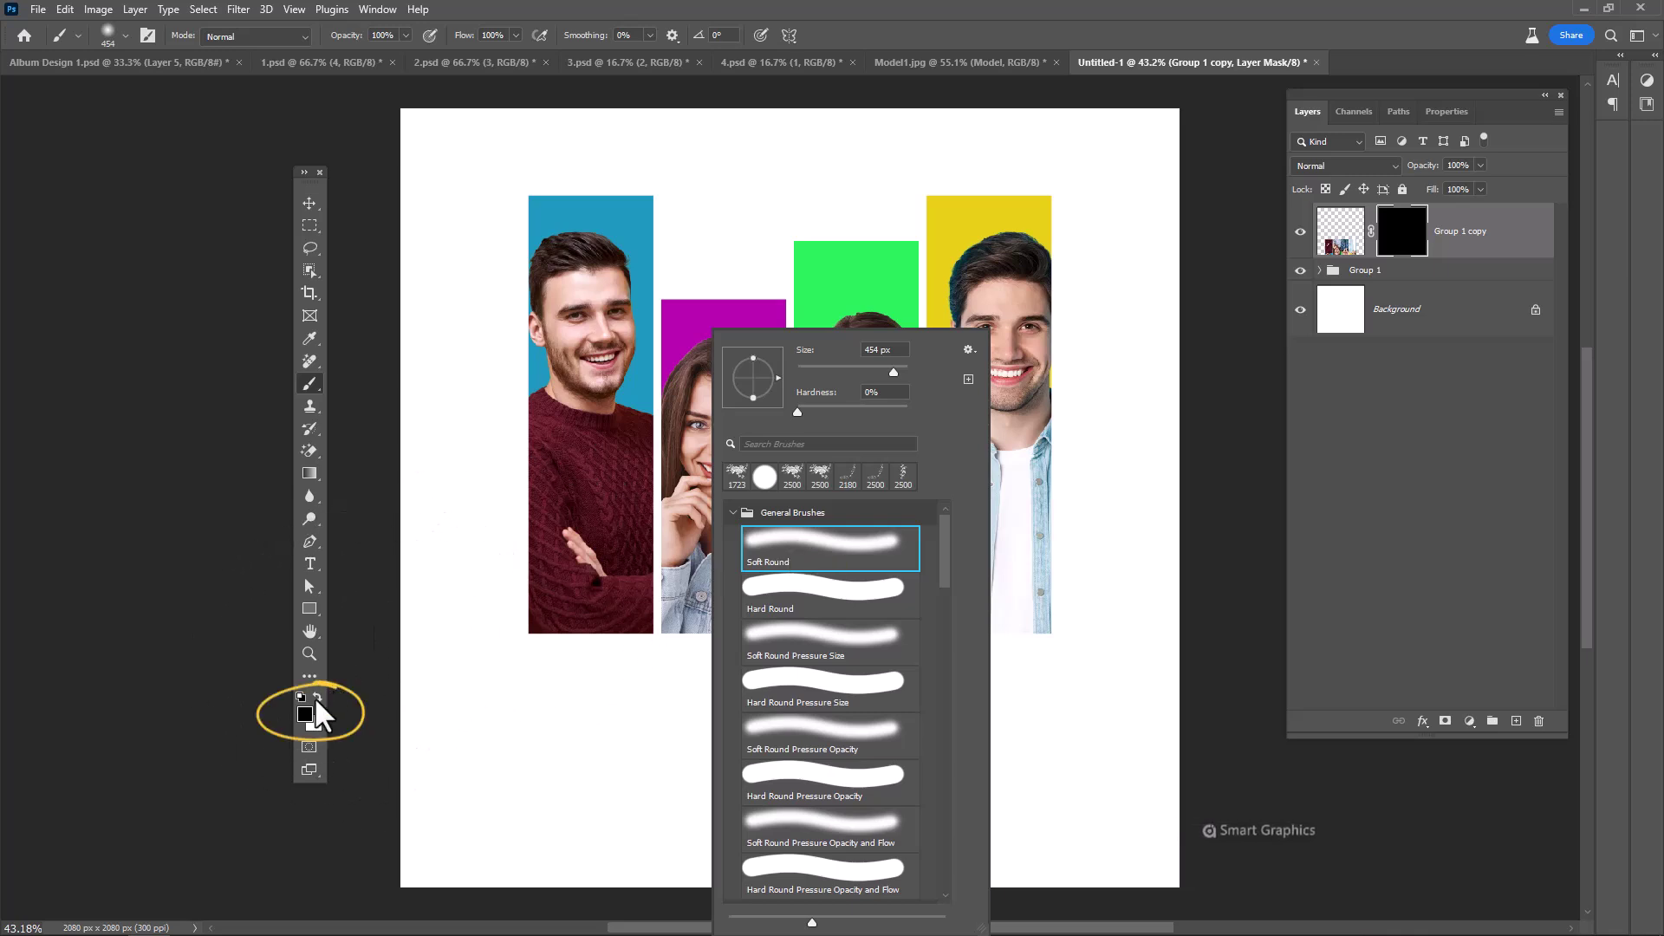
click(315, 699)
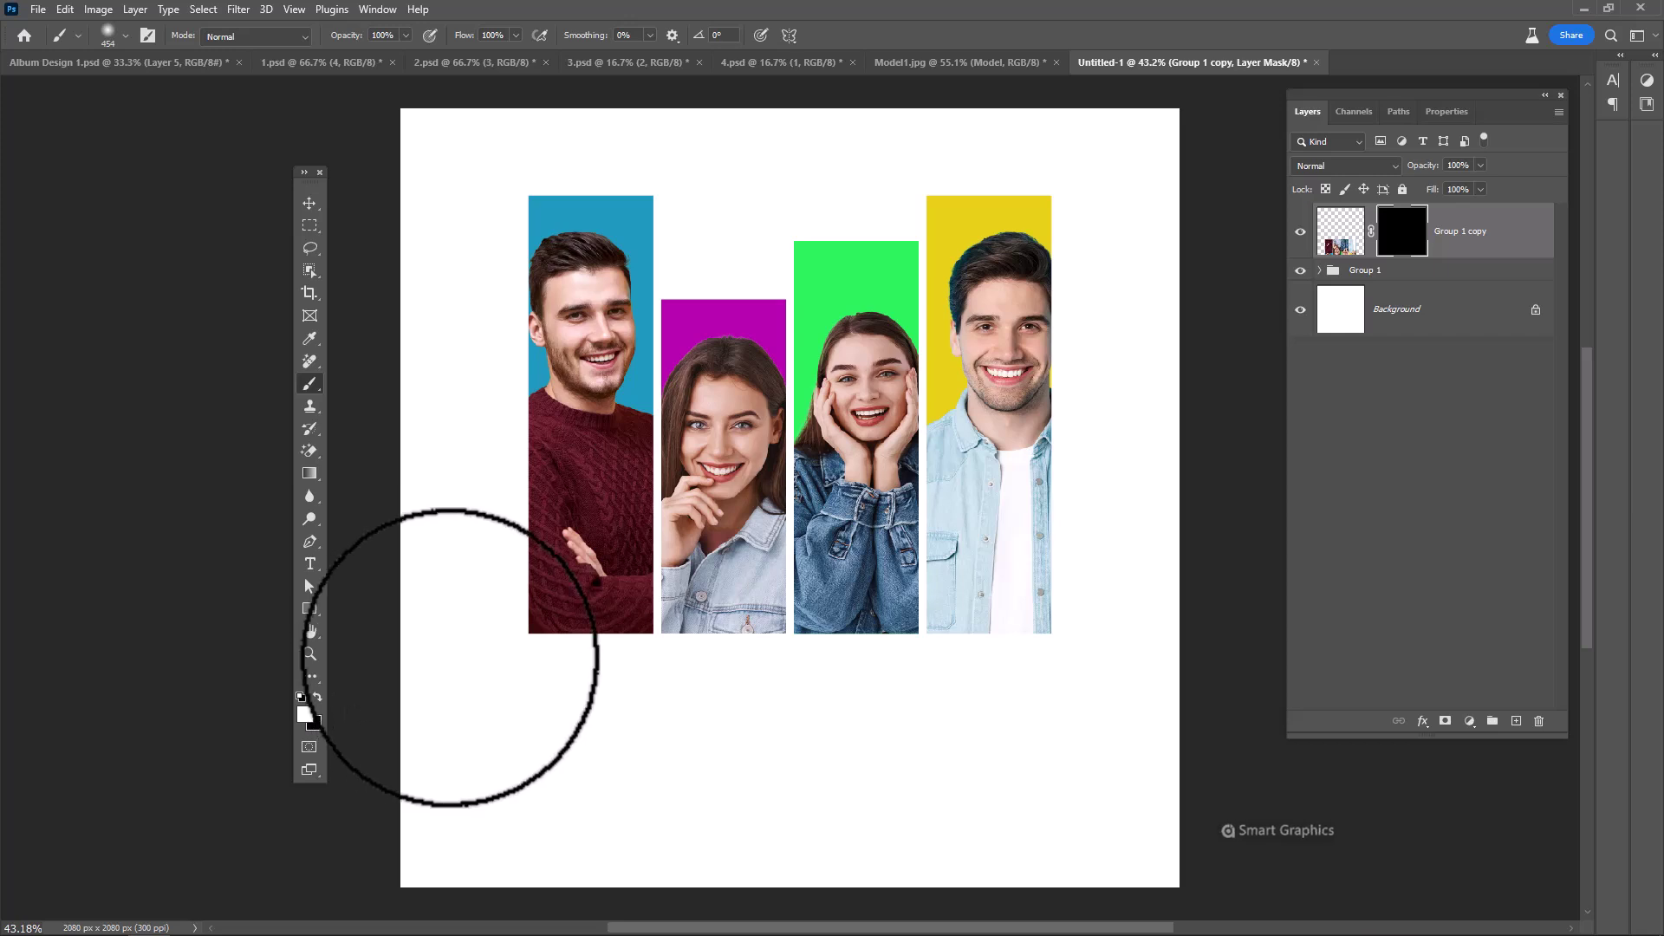
mouse_move(446, 650)
mouse_down()
mouse_move(516, 598)
mouse_move(1112, 597)
mouse_up()
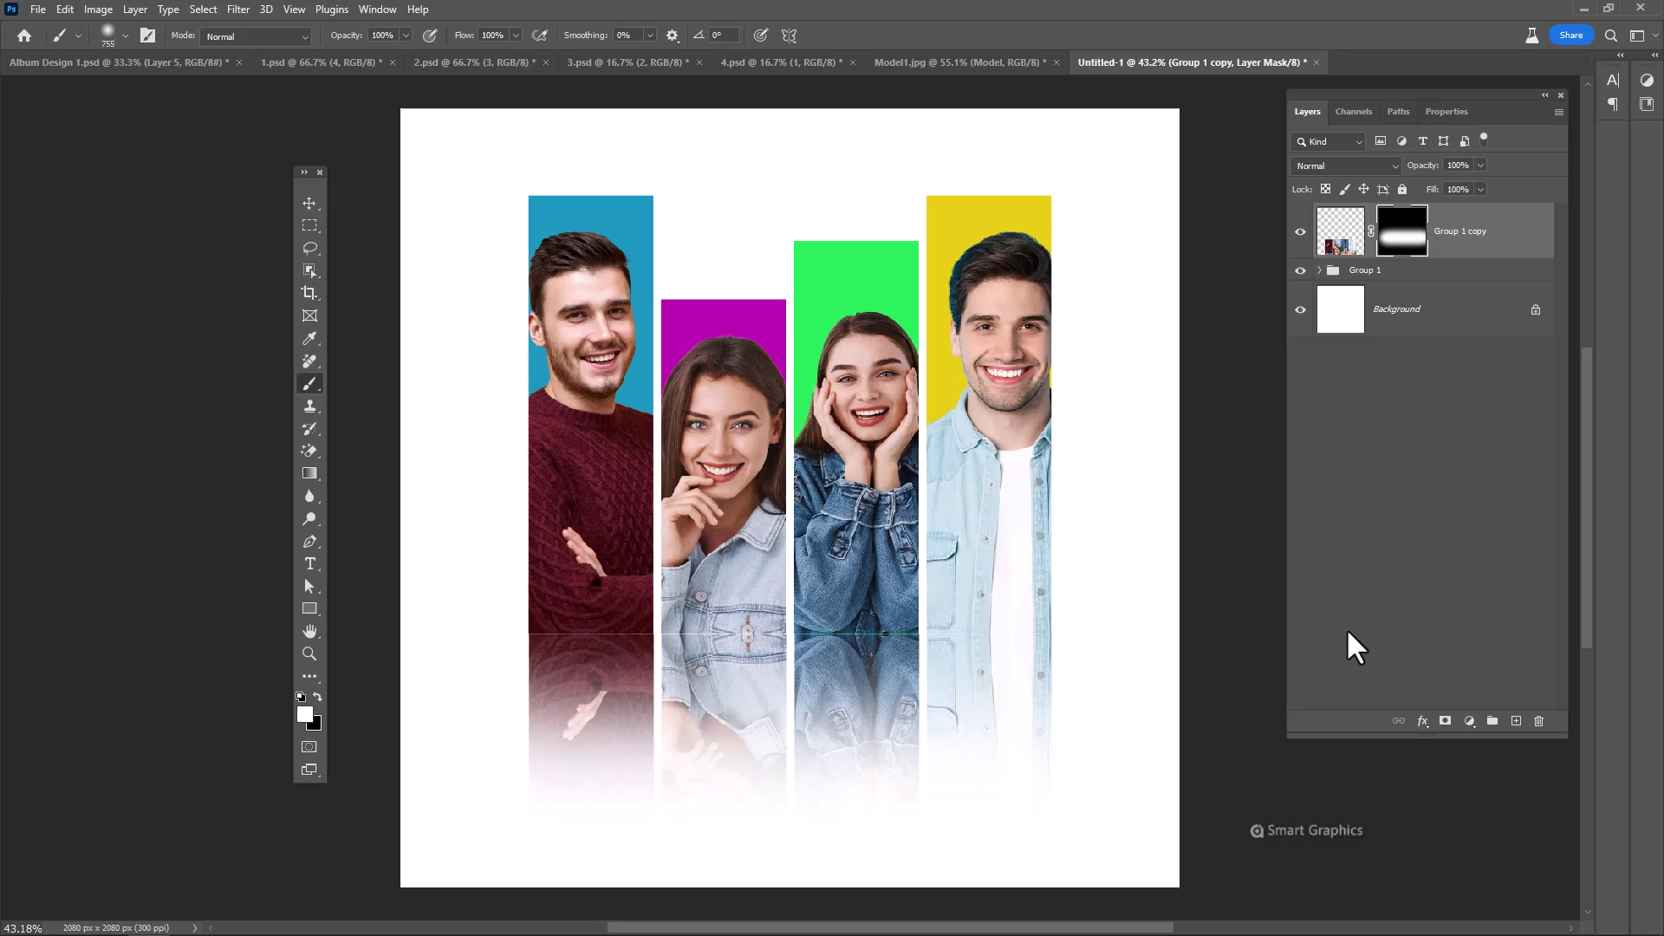
Step: Lower the layer opacity to 75% and rename the layer Reflection
drag(1434, 172, 1404, 179)
double_click(1460, 232)
text(Reflection)
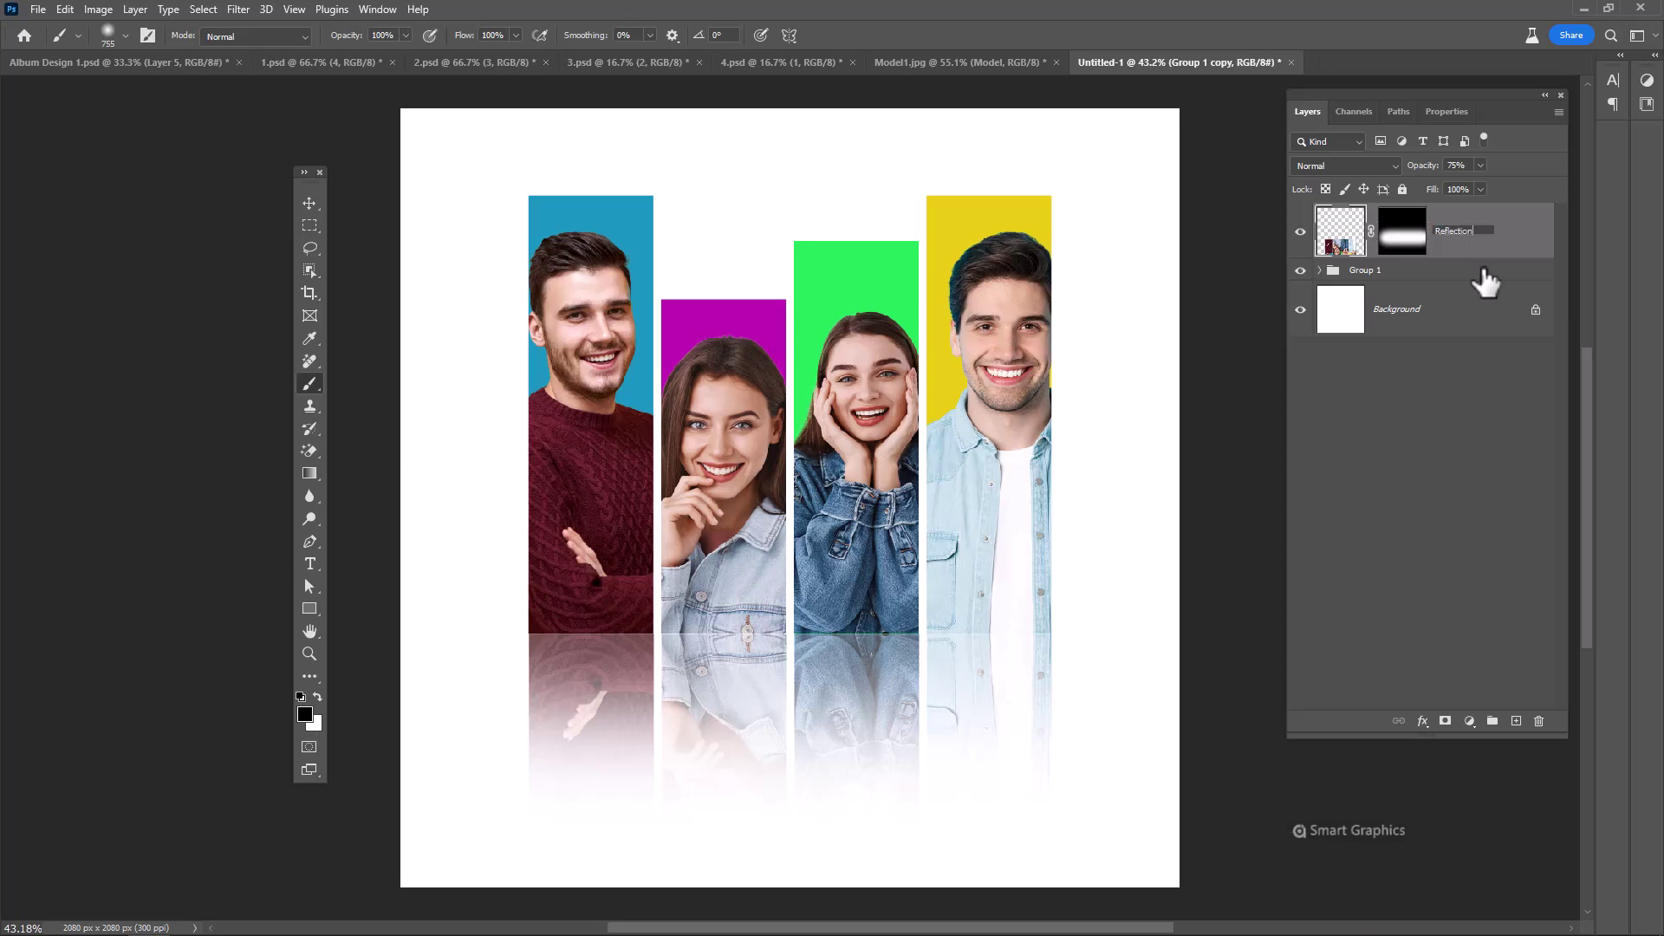
key(Return)
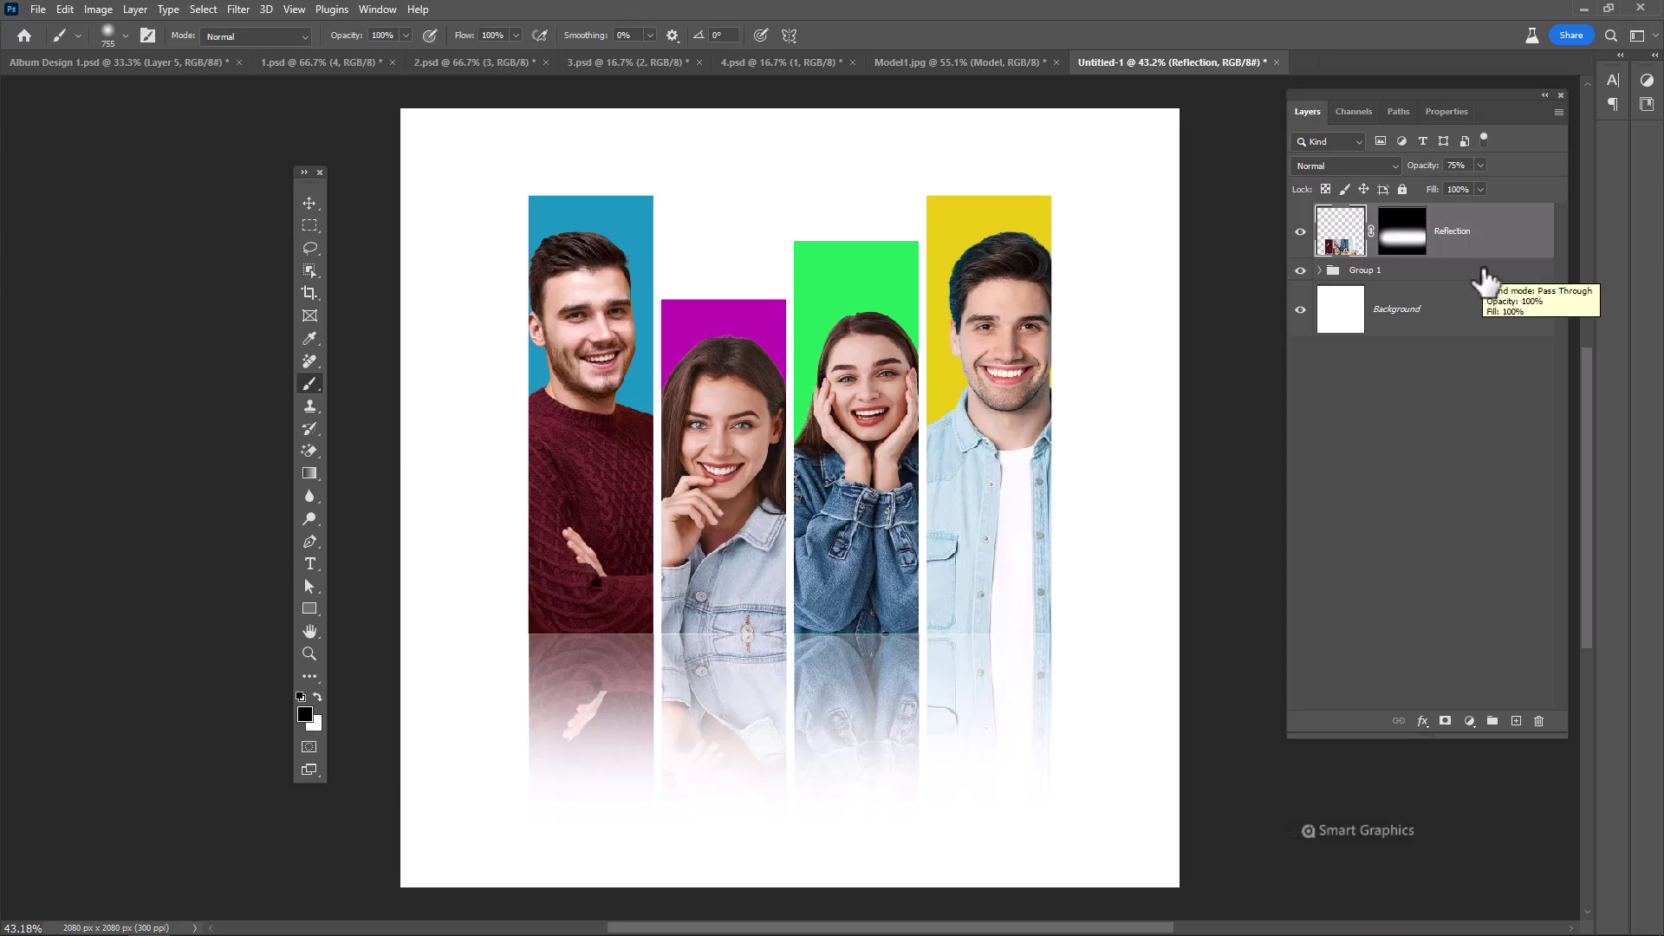
Step: Add a new empty layer and select the large leaf splatter brush
click(1514, 722)
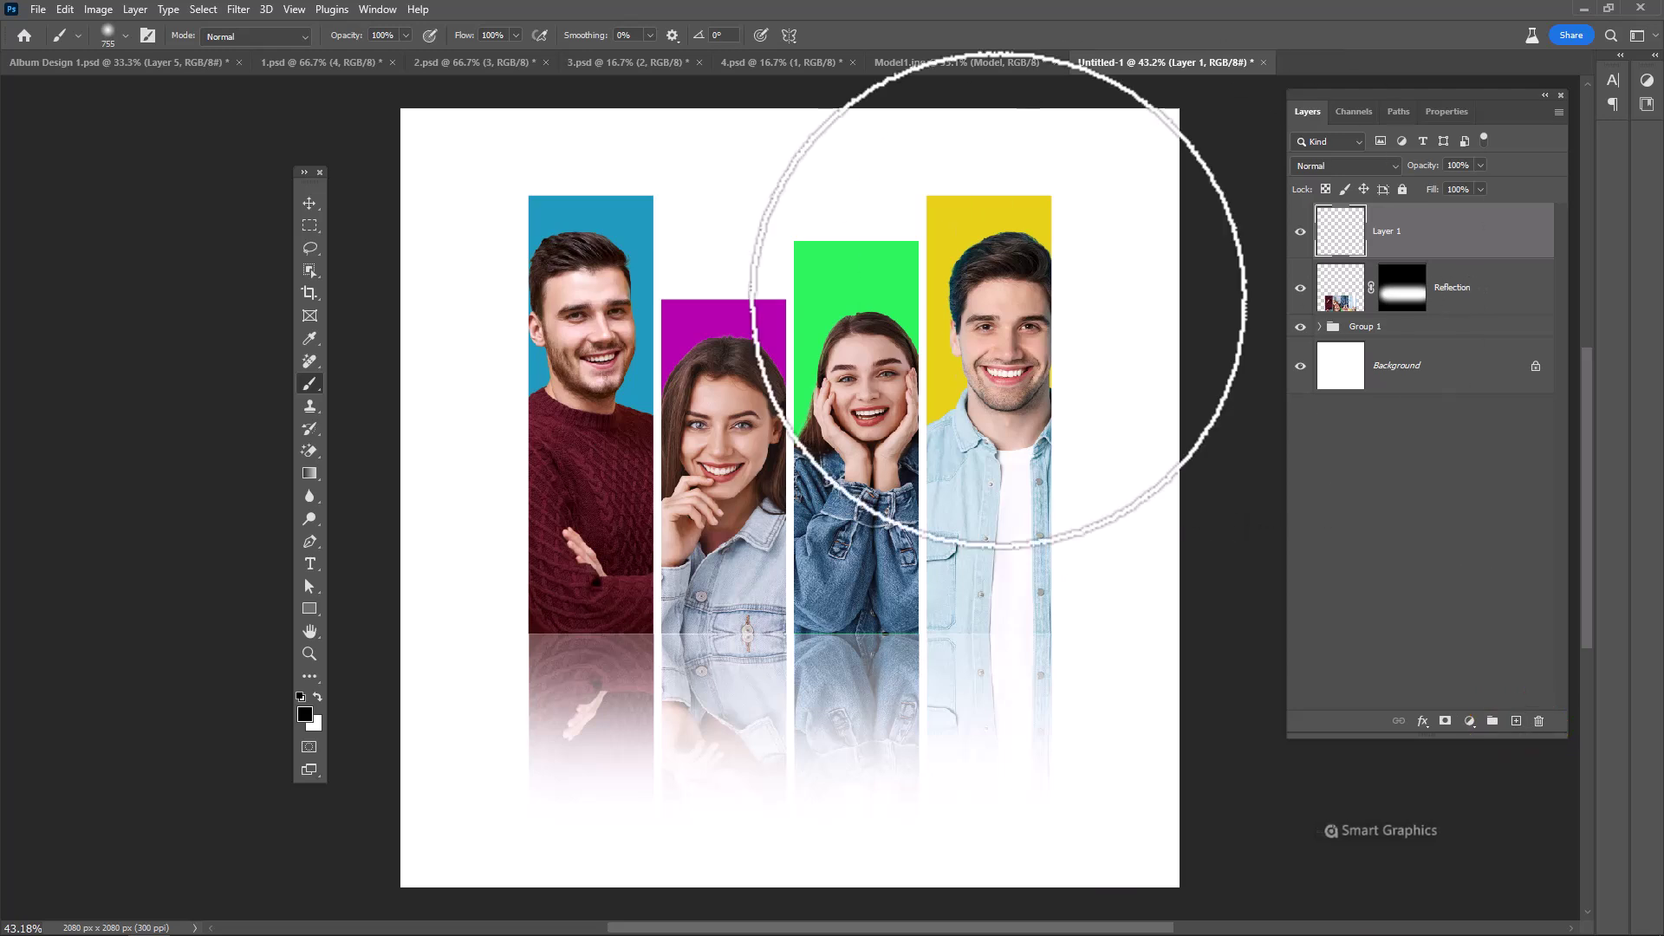
right_click(637, 417)
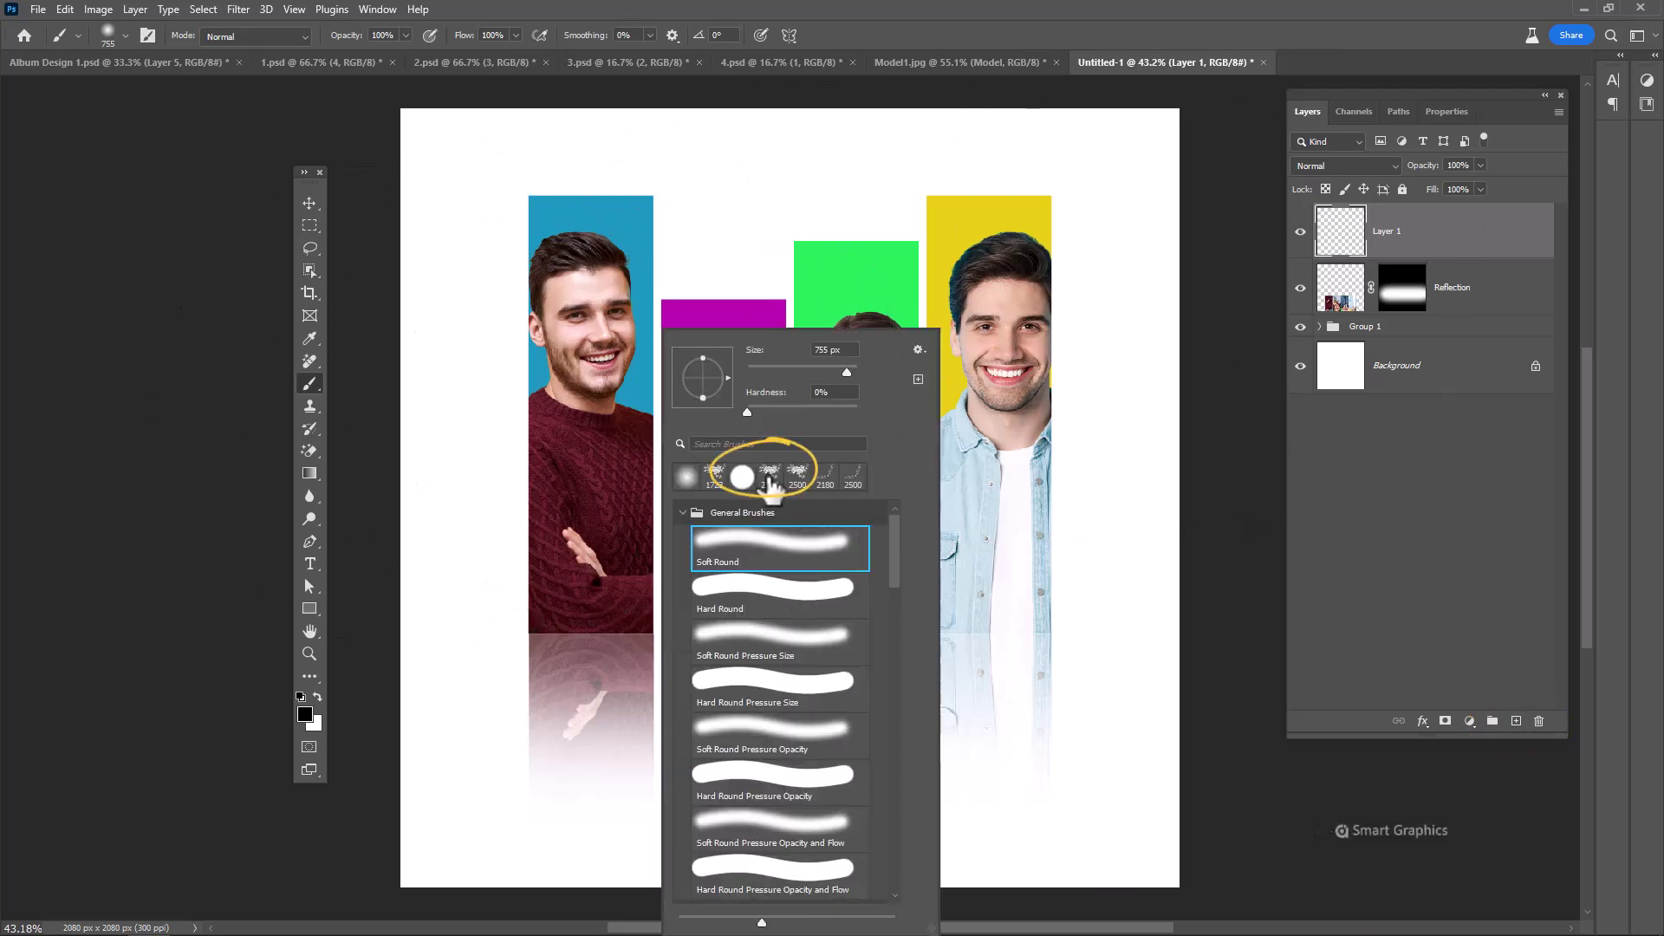
click(766, 473)
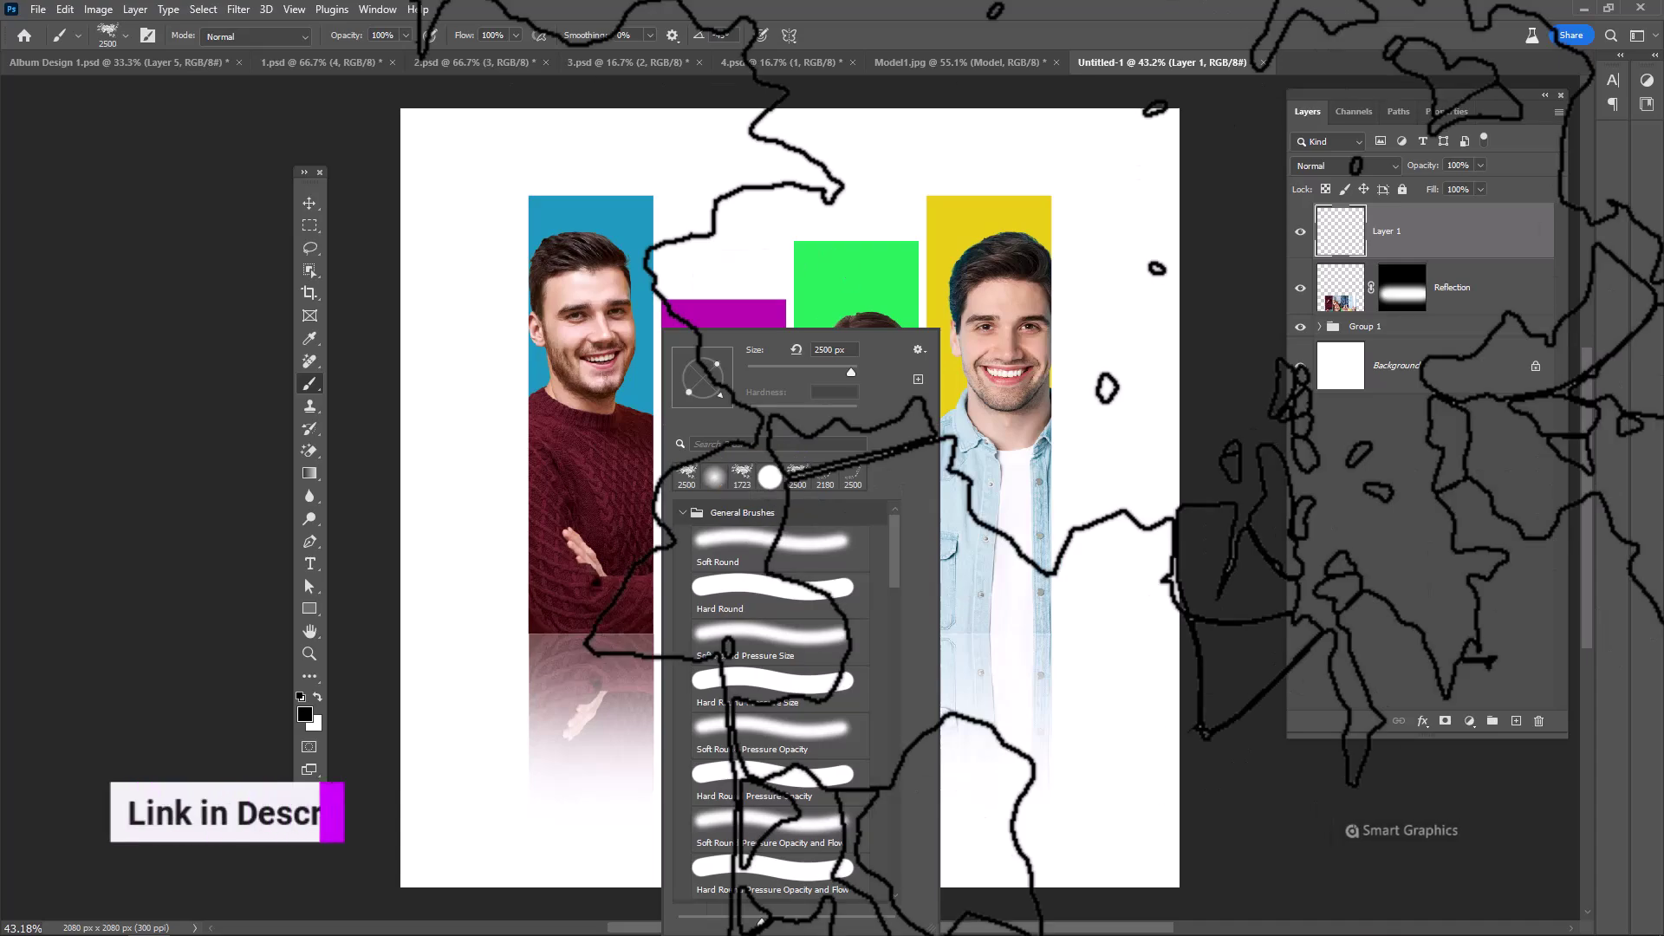
click(895, 37)
Step: Stamp grey leaves into the top corners and convert the leaf layer to a smart object
click(508, 223)
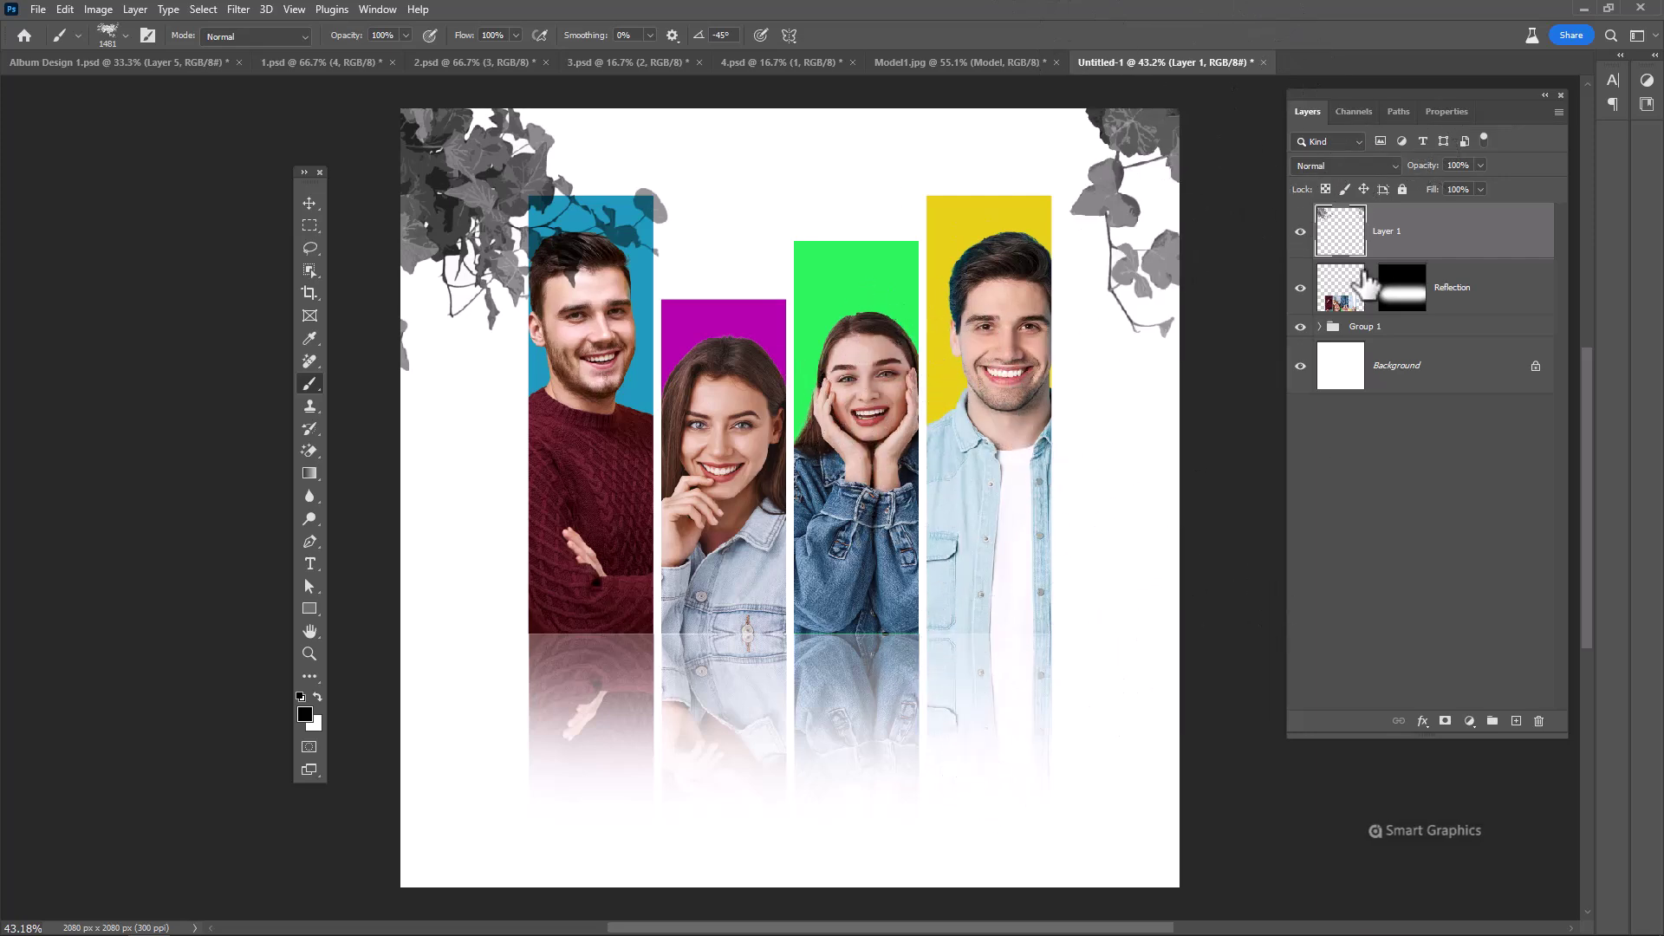
right_click(1428, 236)
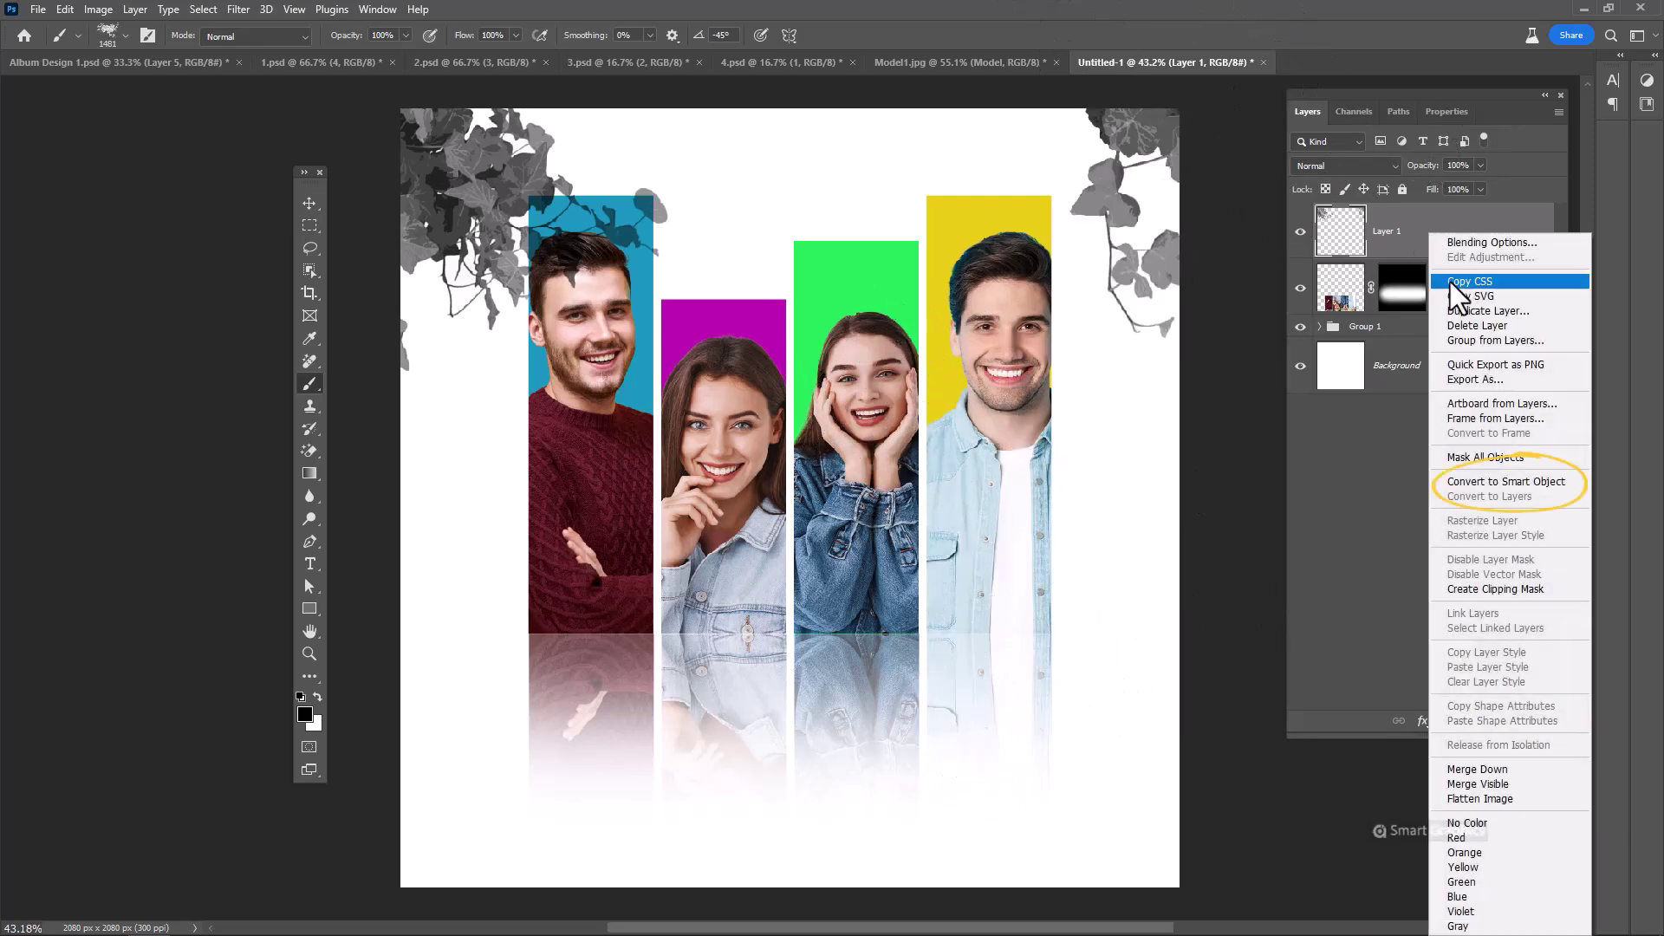
click(1458, 481)
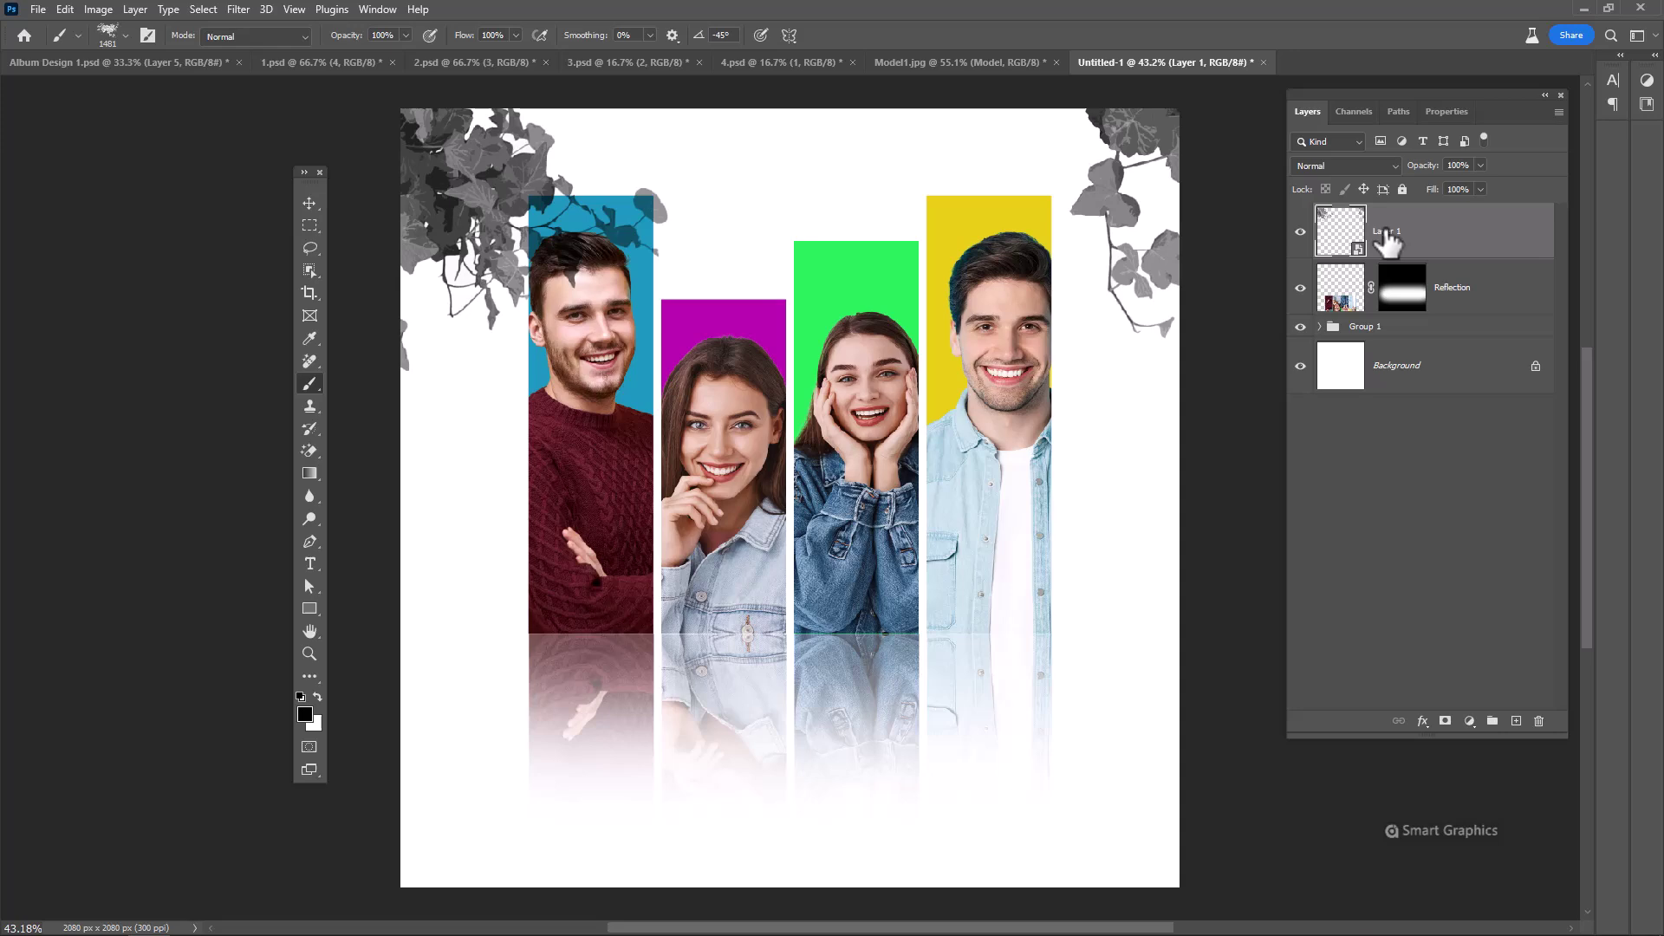
Step: Apply a Gaussian Blur of about 84 px to the leaves and set layer opacity to 66%
click(239, 7)
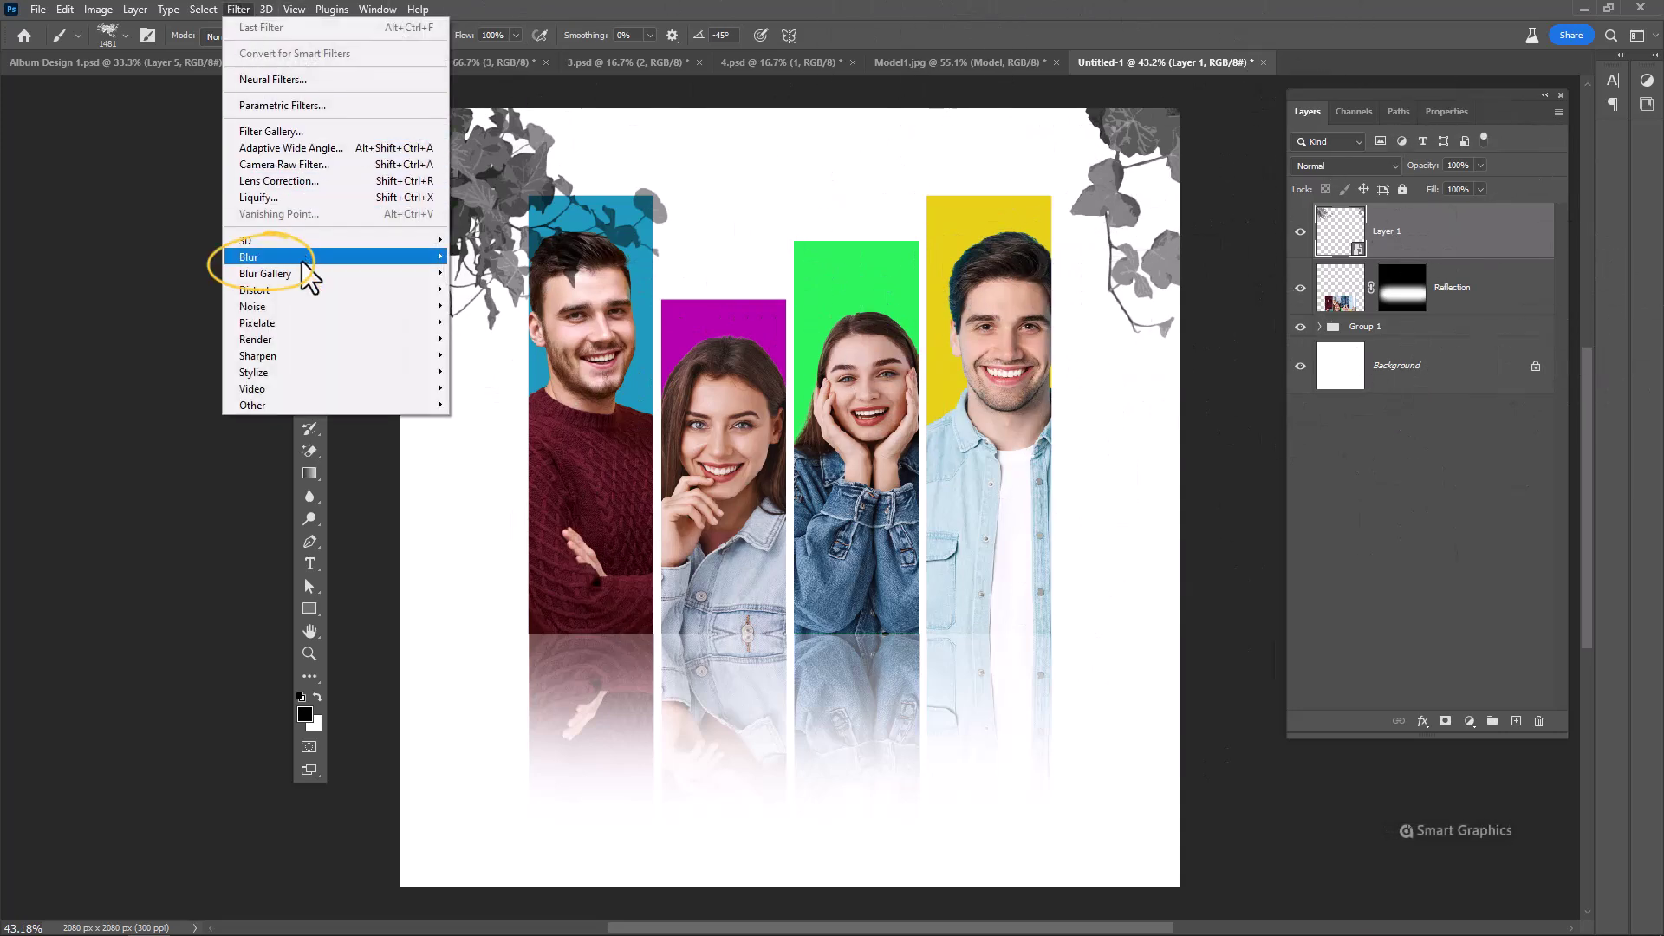
mouse_move(260, 256)
click(481, 318)
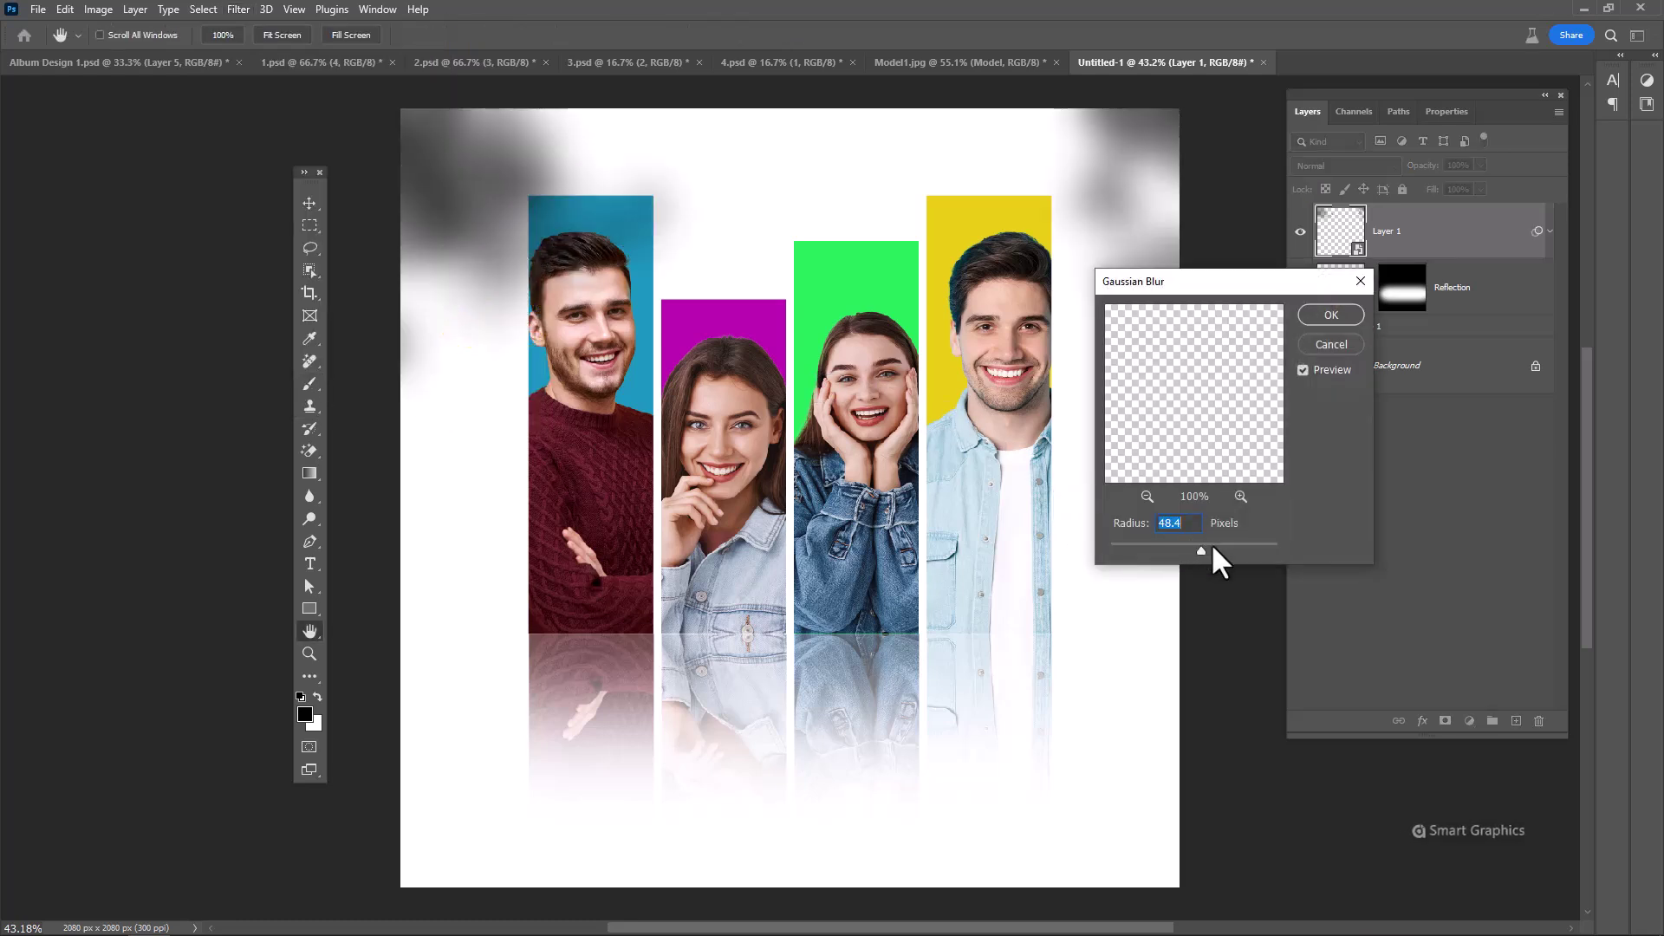
drag(1211, 542, 1206, 546)
click(1313, 314)
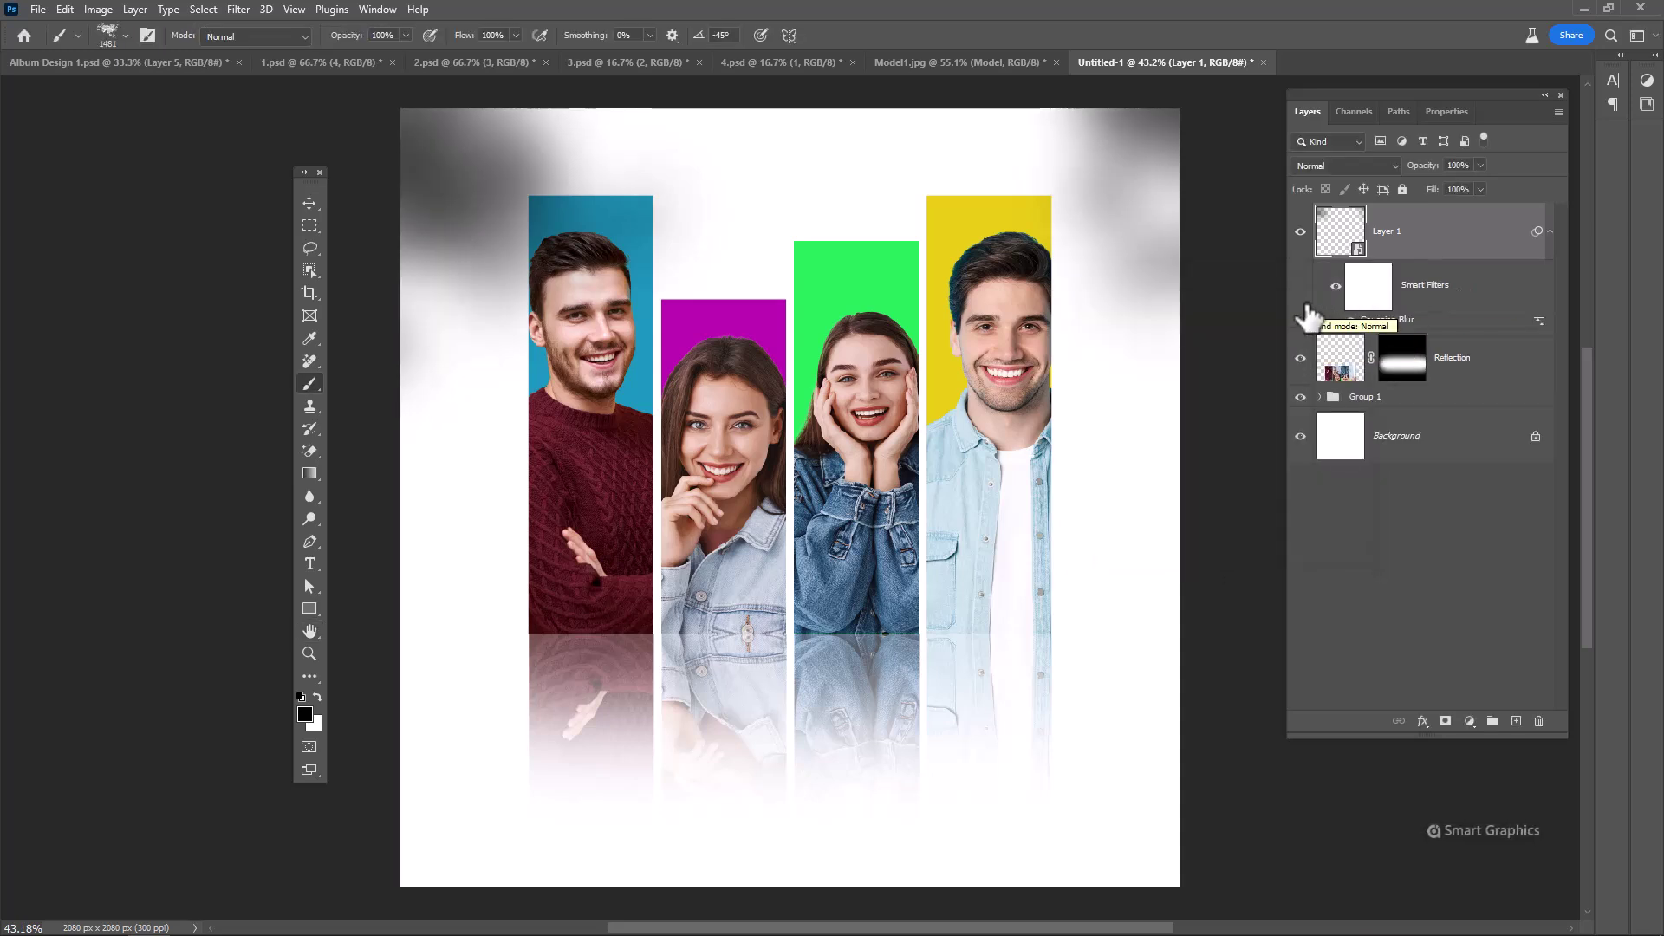
drag(1422, 166, 1393, 179)
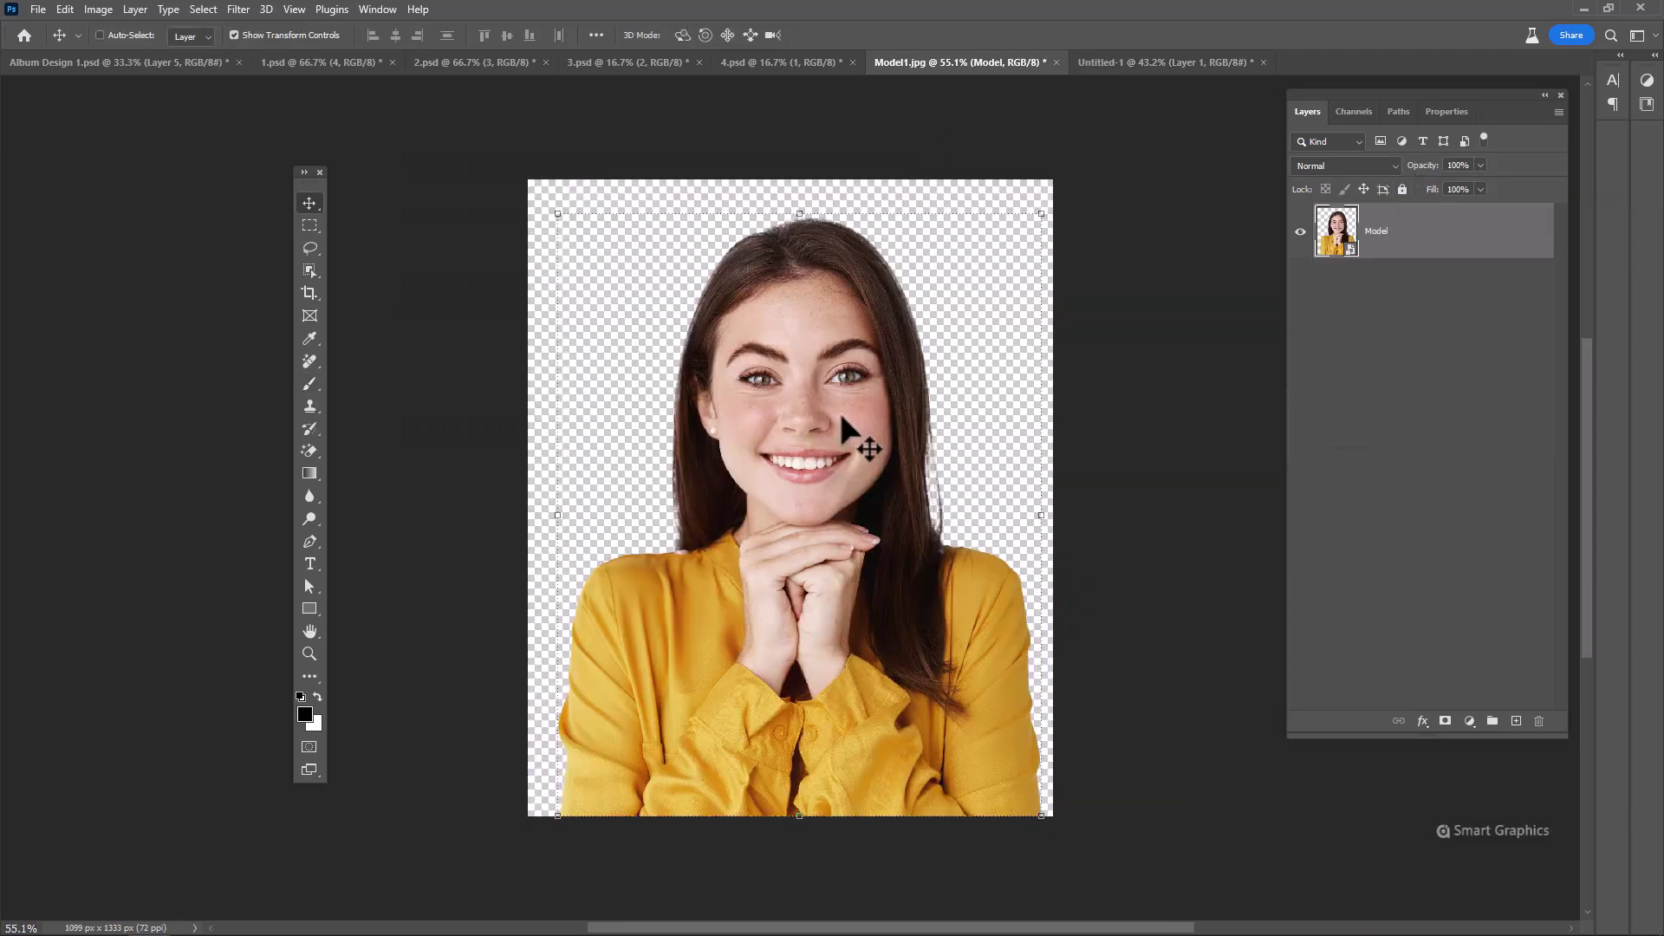
Step: Bring the Model layer into Untitled-1 and scale it down at the bottom centre
mouse_move(841, 416)
mouse_down()
mouse_move(975, 243)
mouse_move(716, 592)
mouse_move(780, 598)
mouse_up()
drag(787, 414, 787, 478)
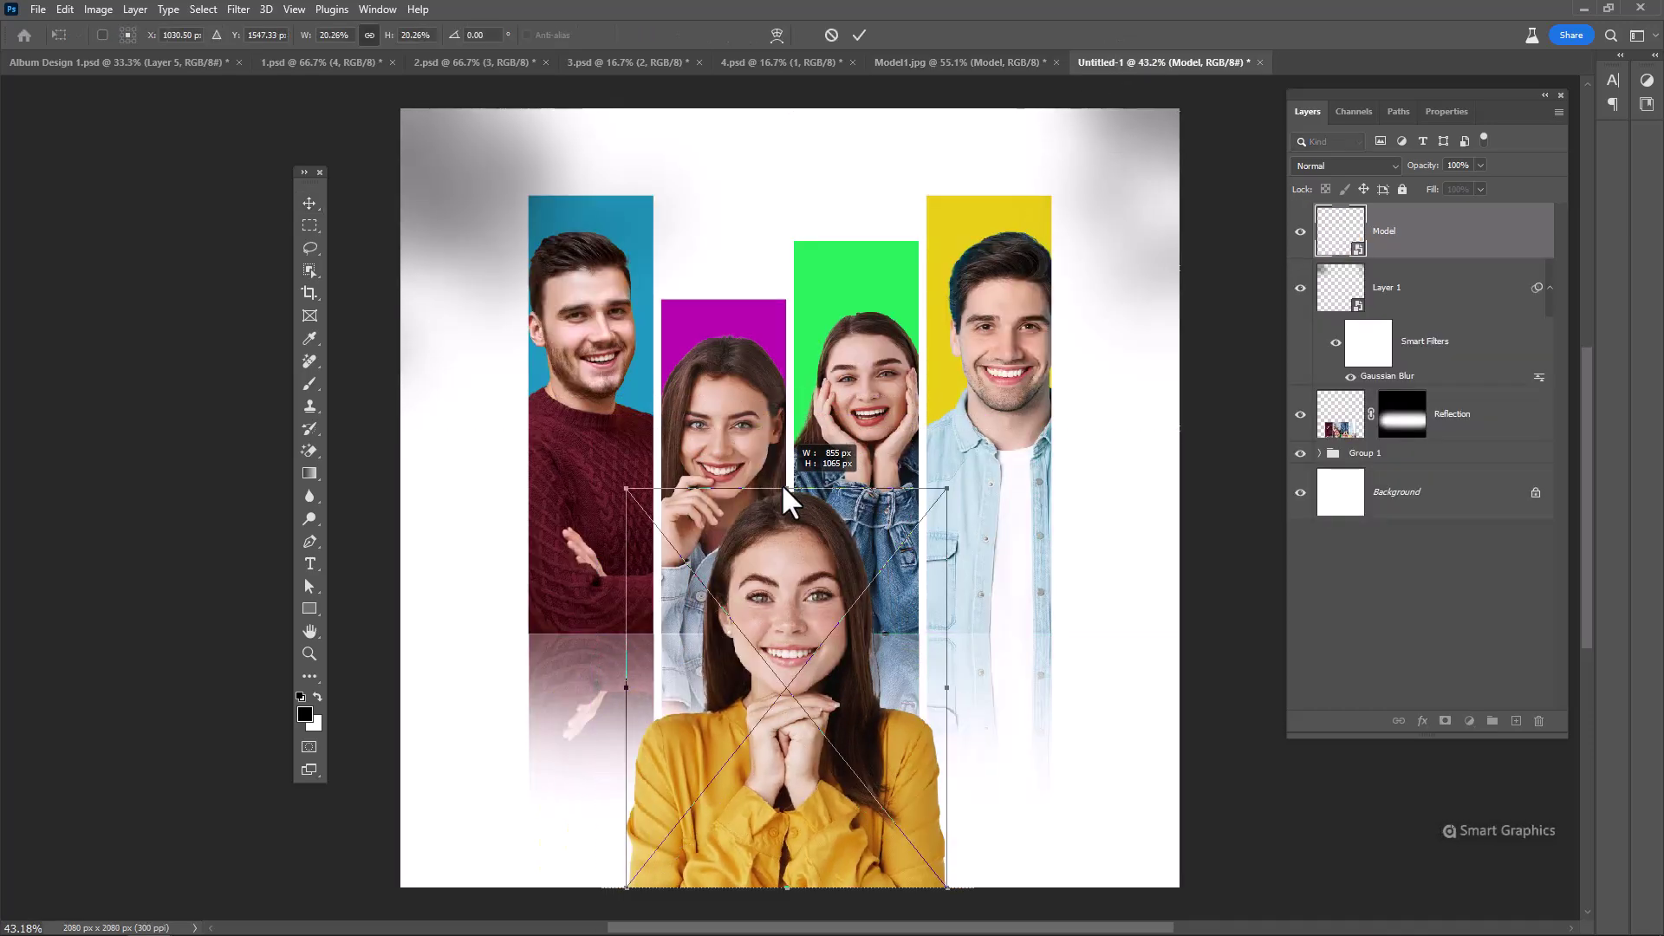
click(1422, 721)
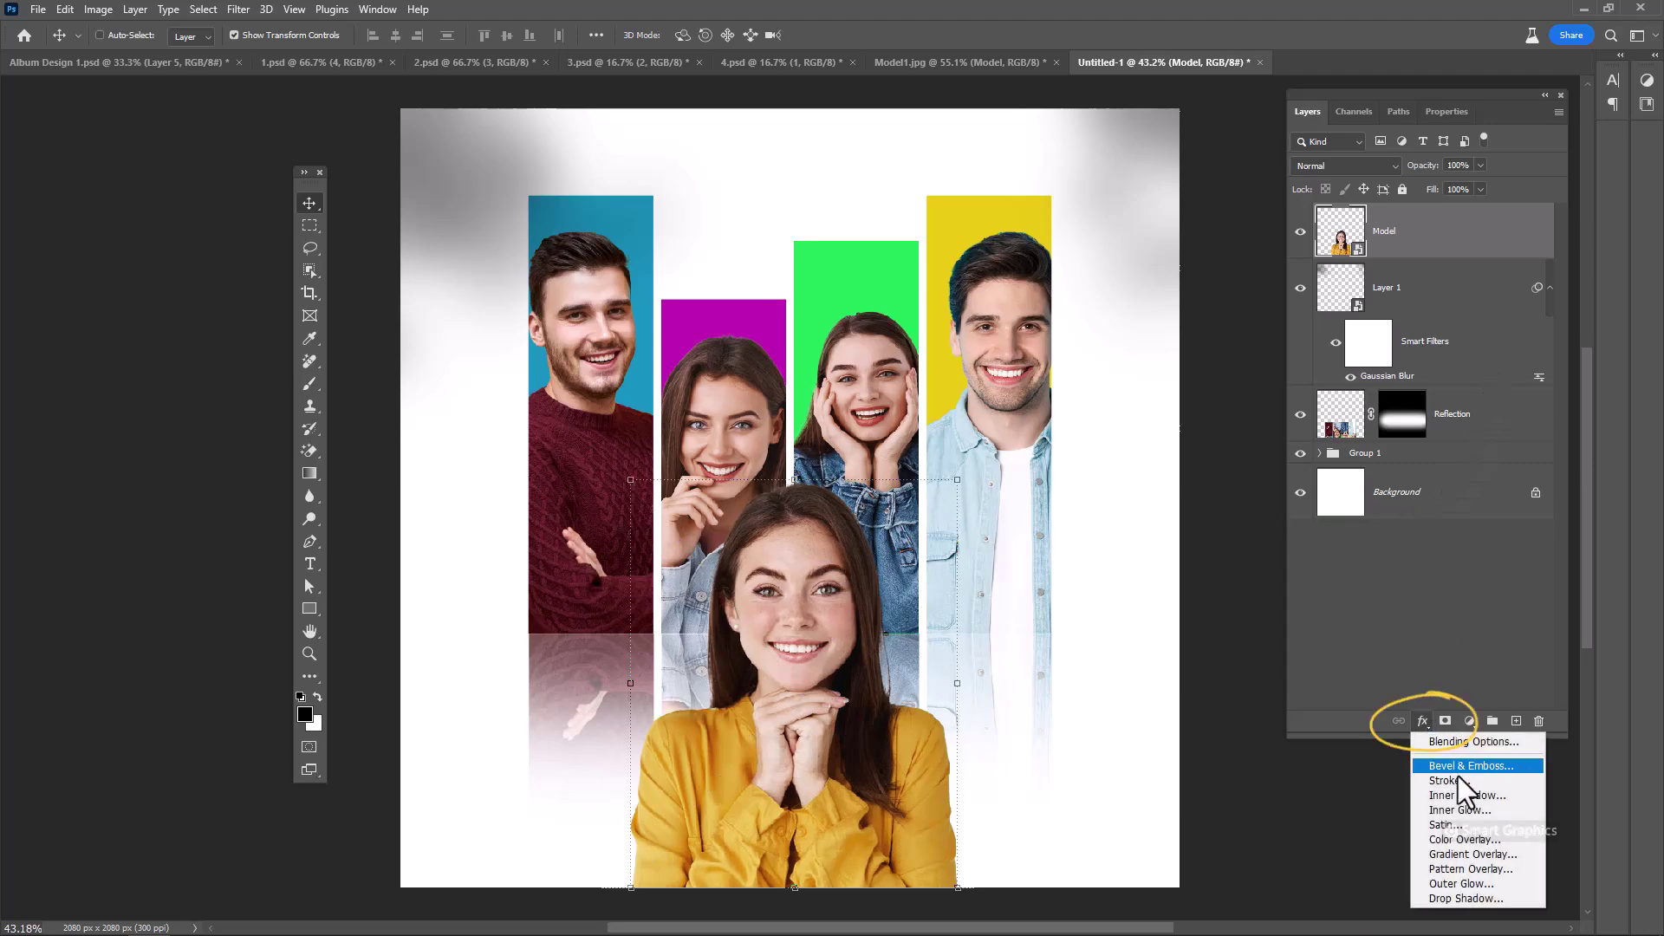
Step: Give the Model a Drop Shadow with about 30% opacity, 33 px distance and 65 px size
click(1460, 899)
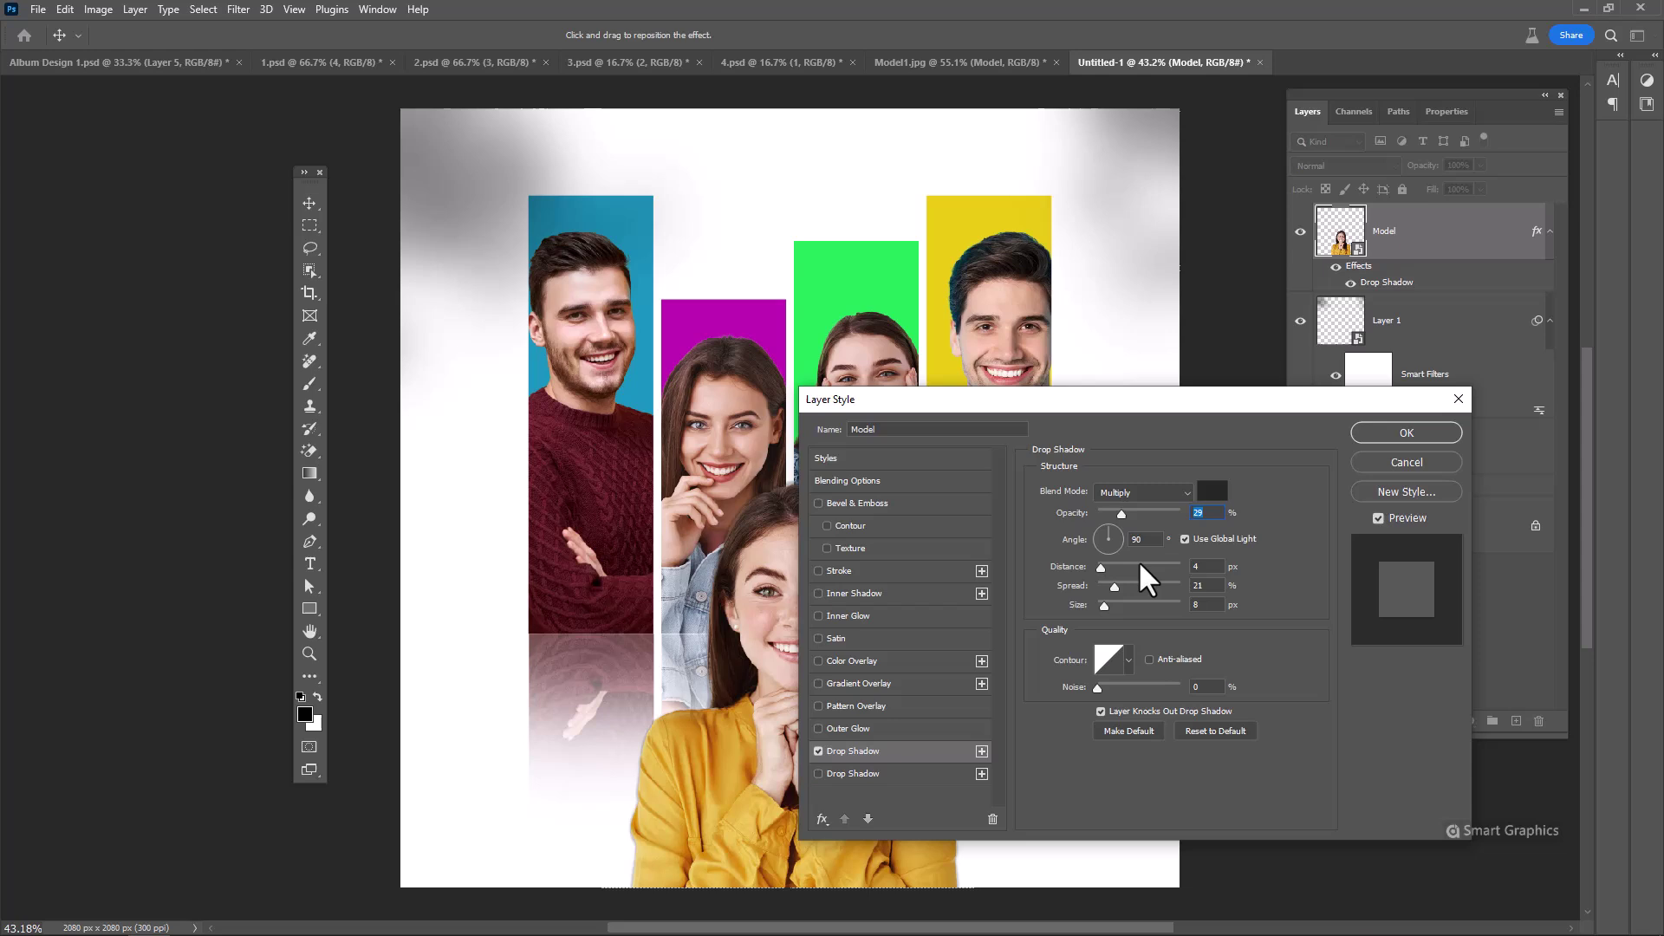
drag(1135, 506, 1141, 508)
drag(748, 777, 715, 770)
mouse_move(1103, 610)
mouse_down()
mouse_move(1123, 602)
mouse_move(1126, 560)
mouse_up()
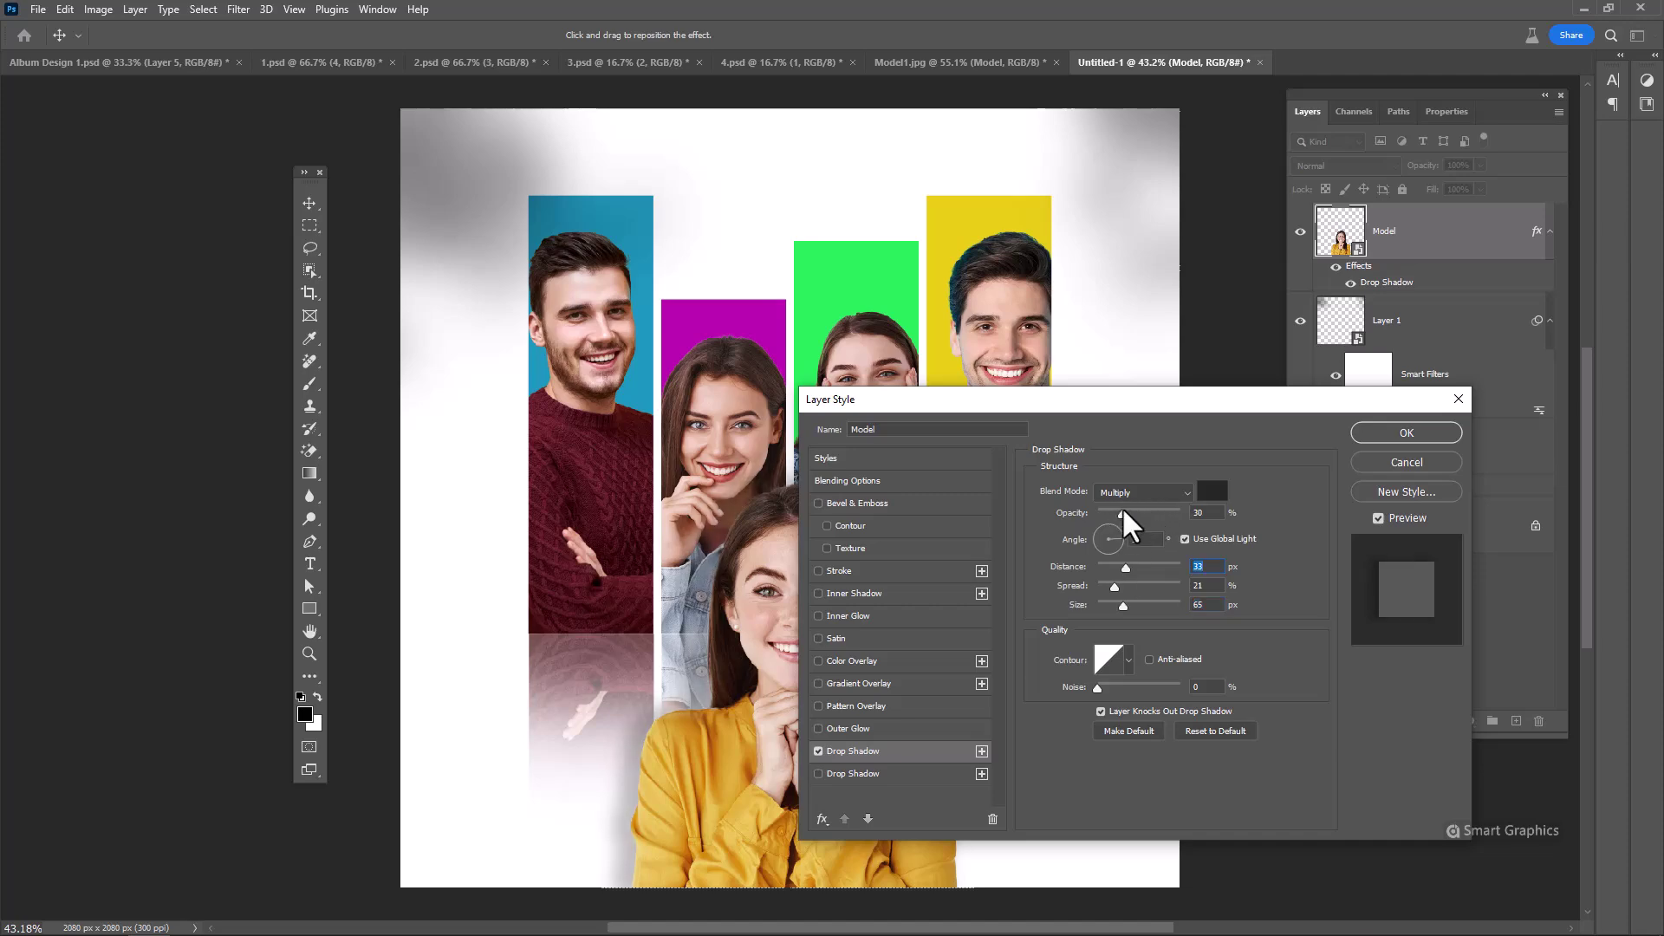
click(1374, 431)
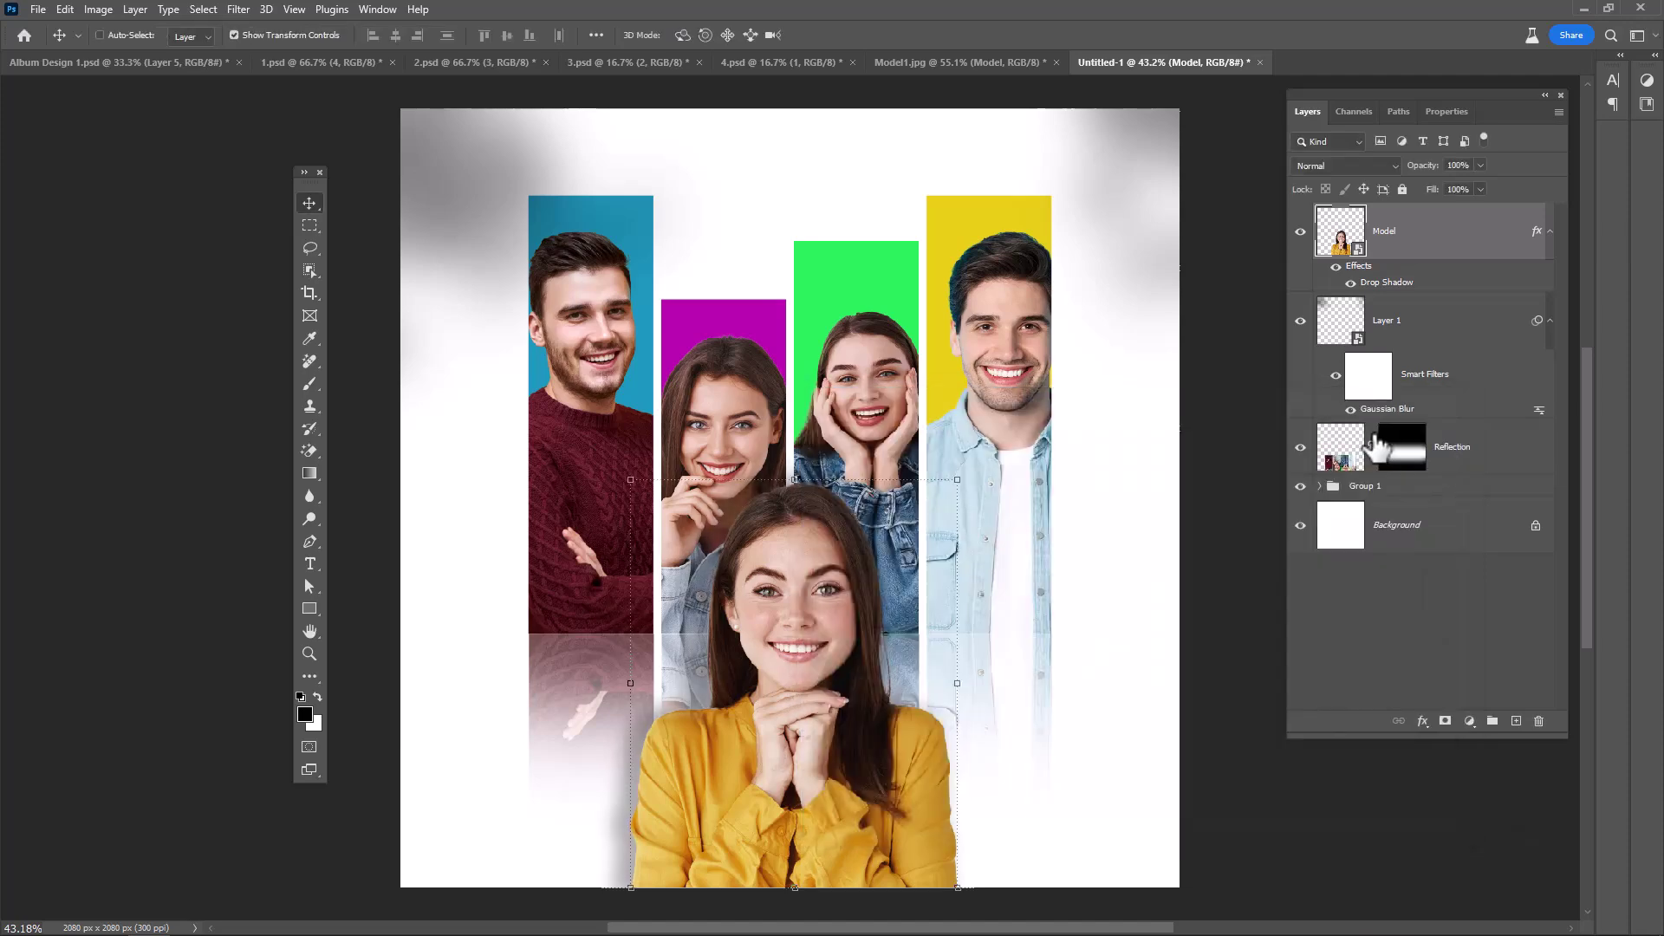